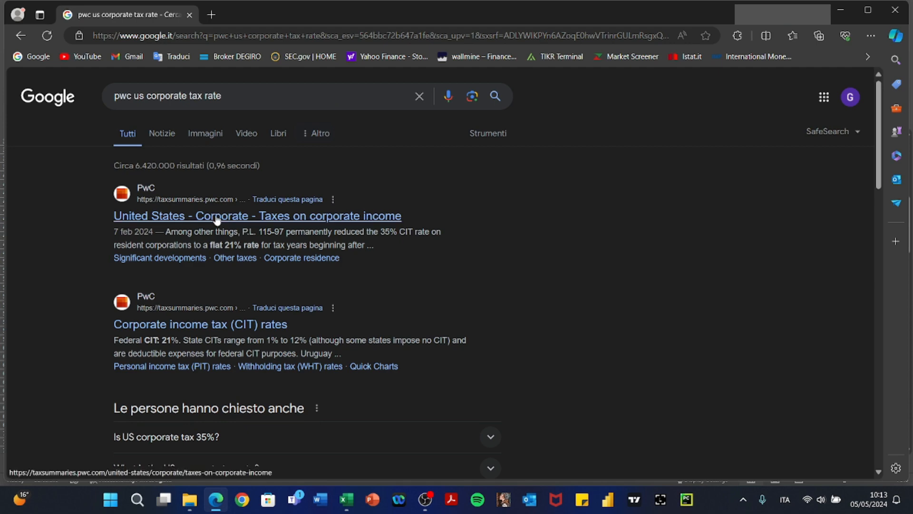
Skim the PwC page on US corporate taxes, then go back to the search results.
click(216, 217)
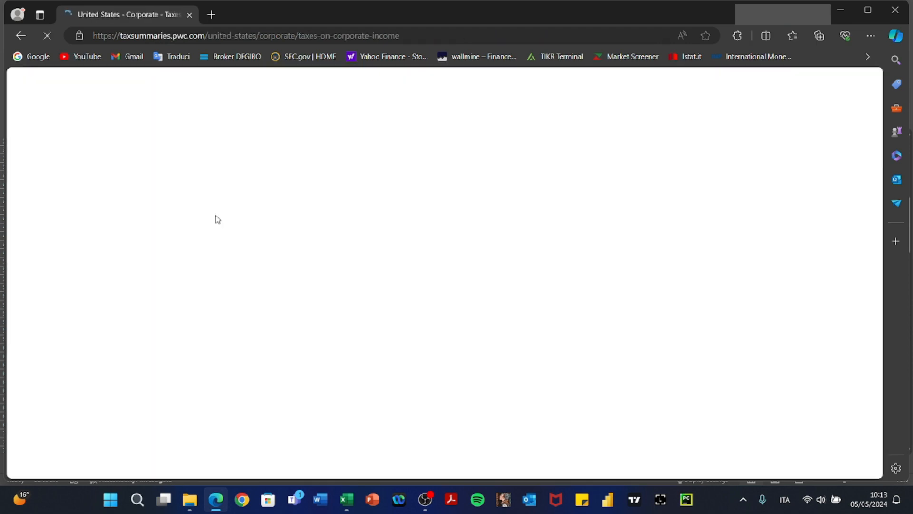
scroll(381, 315, down, 5)
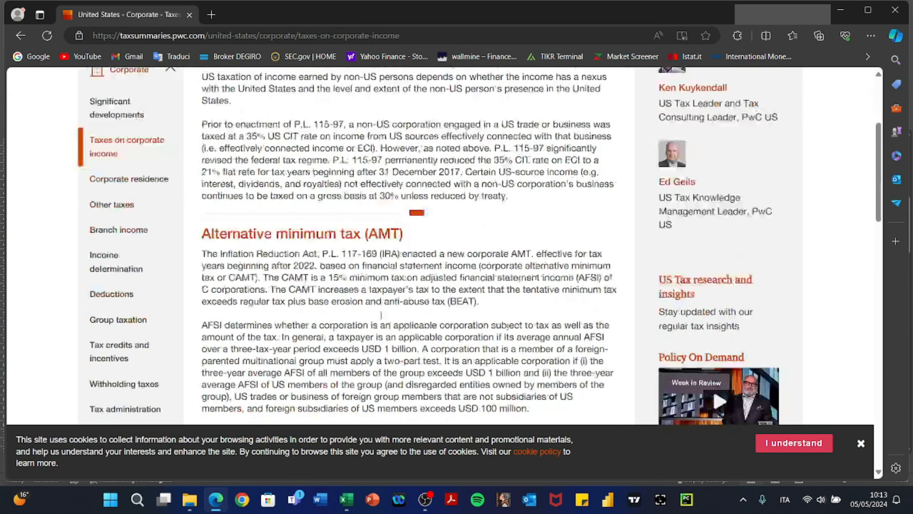
scroll(381, 315, down, 2)
scroll(381, 316, up, 5)
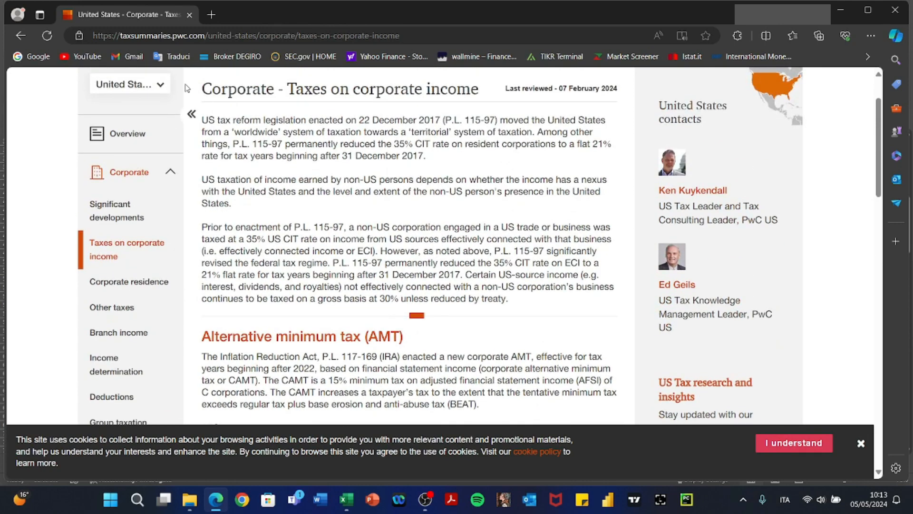
key(alt+Left)
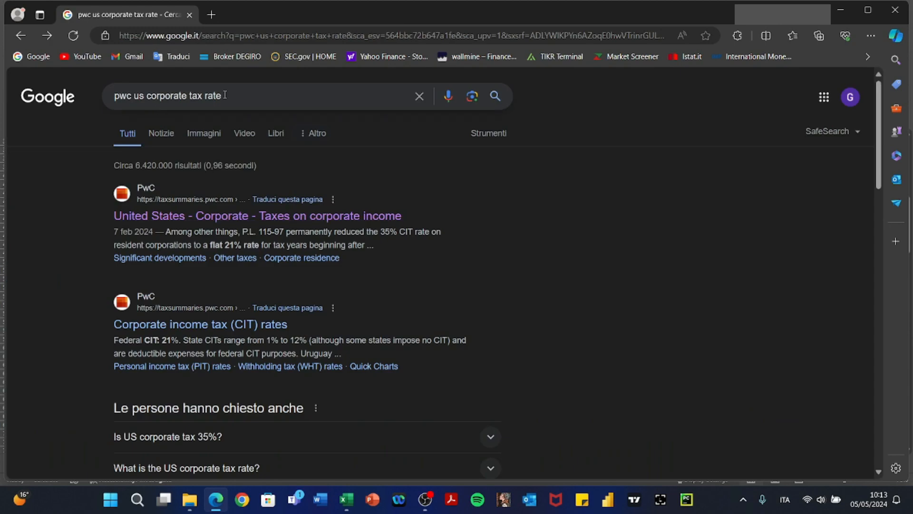
Search 'damodaran usa corporate tax rate' and open the Corporate Marginal Tax Rates result.
drag(225, 95, 40, 112)
text(dan)
key(BackSpace)
key(BackSpace)
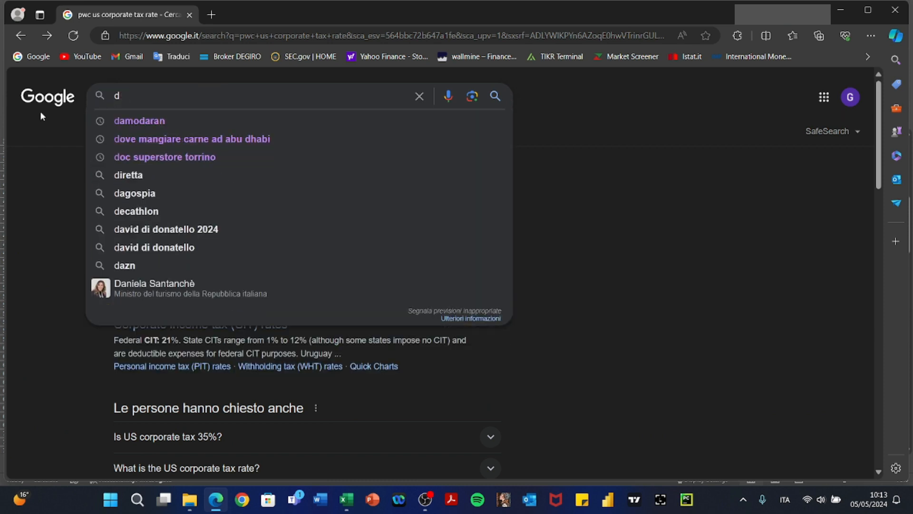
key(Down)
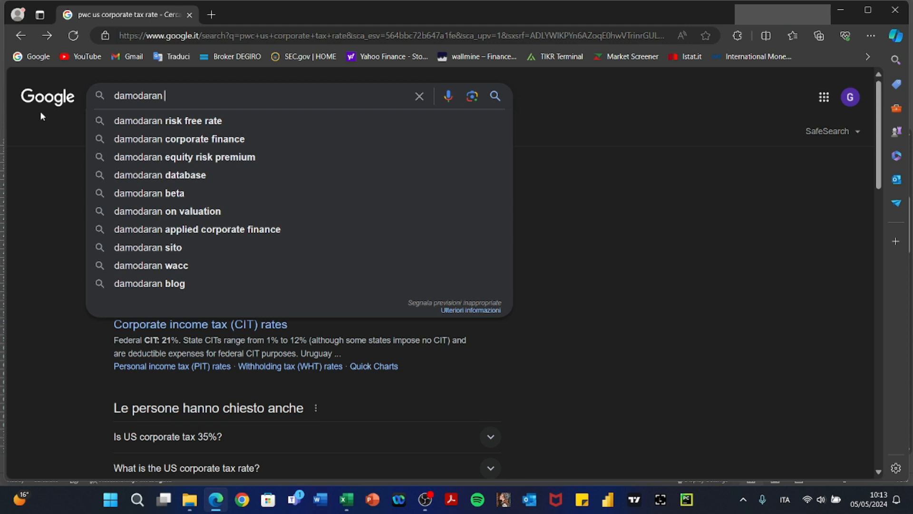
text(usa corpor)
key(Down)
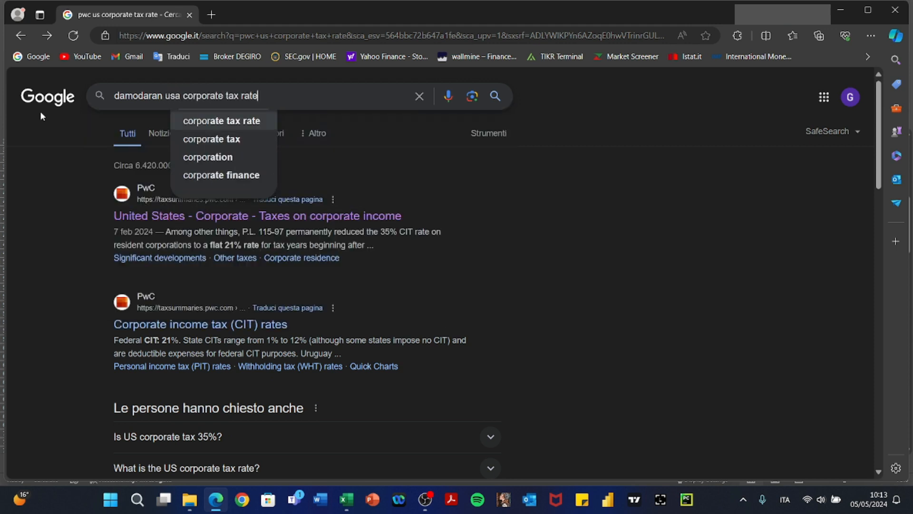
key(Return)
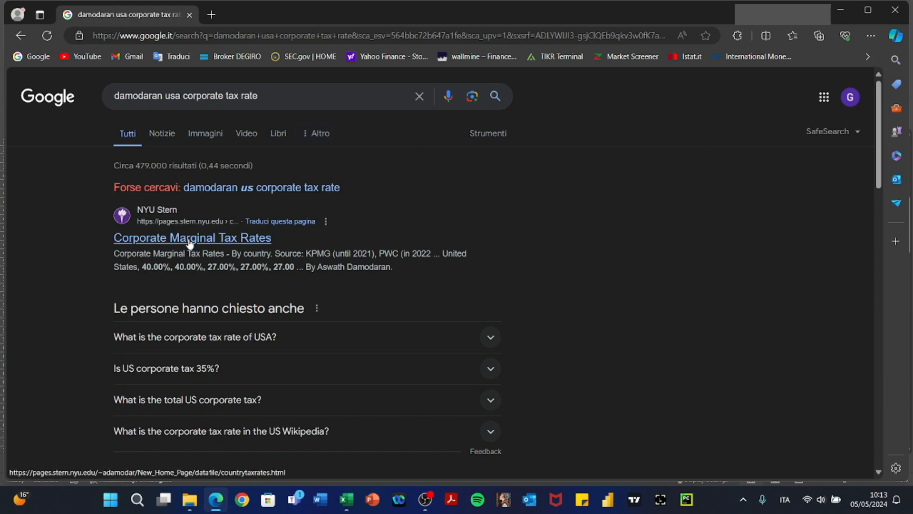
click(189, 240)
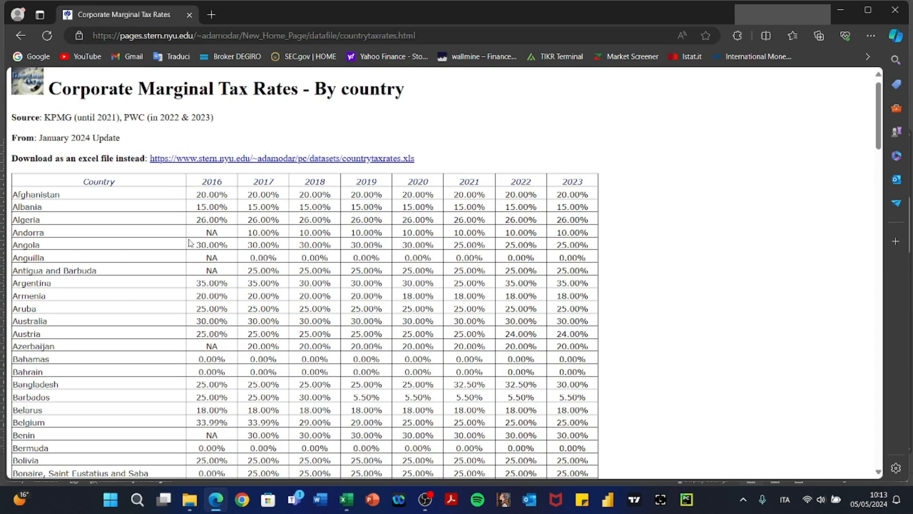
Scroll the Damodaran table and highlight the PwC source note for 2022 and 2023.
scroll(125, 300, down, 2)
scroll(125, 299, down, 20)
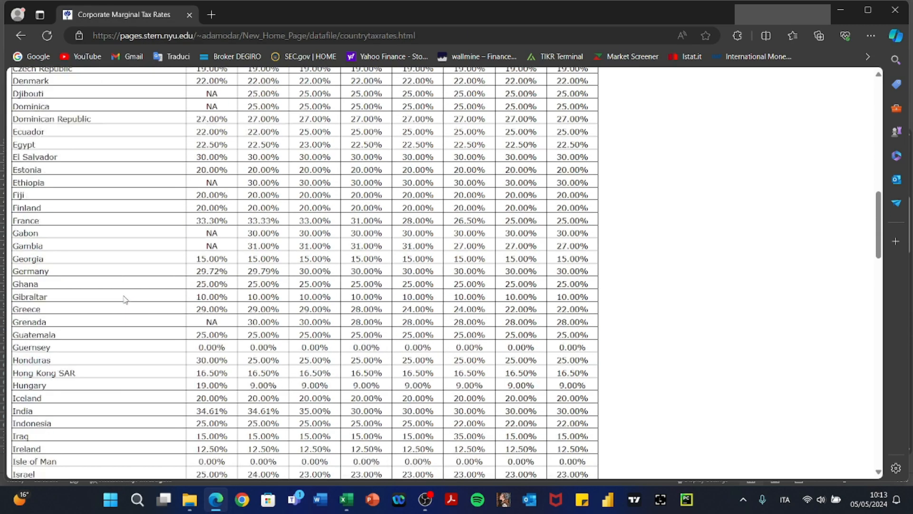
scroll(122, 302, up, 20)
scroll(113, 251, down, 1)
scroll(112, 251, down, 18)
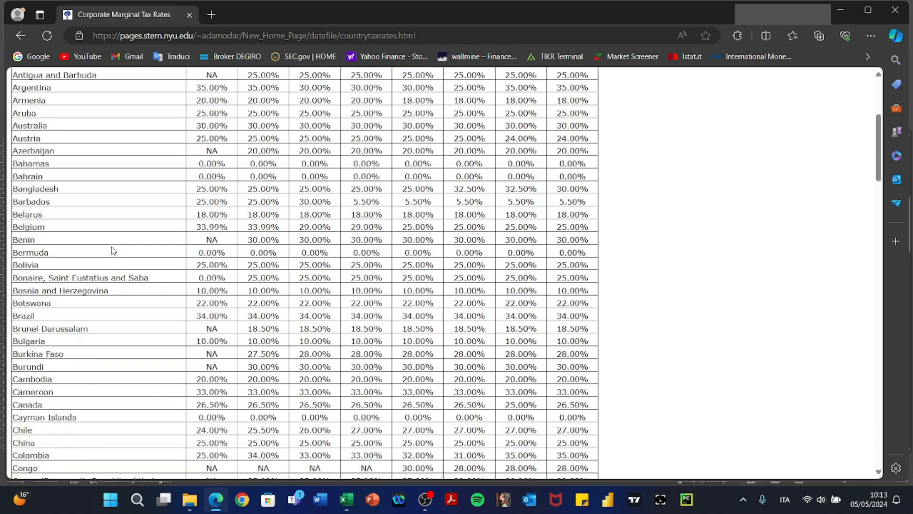
scroll(112, 250, up, 20)
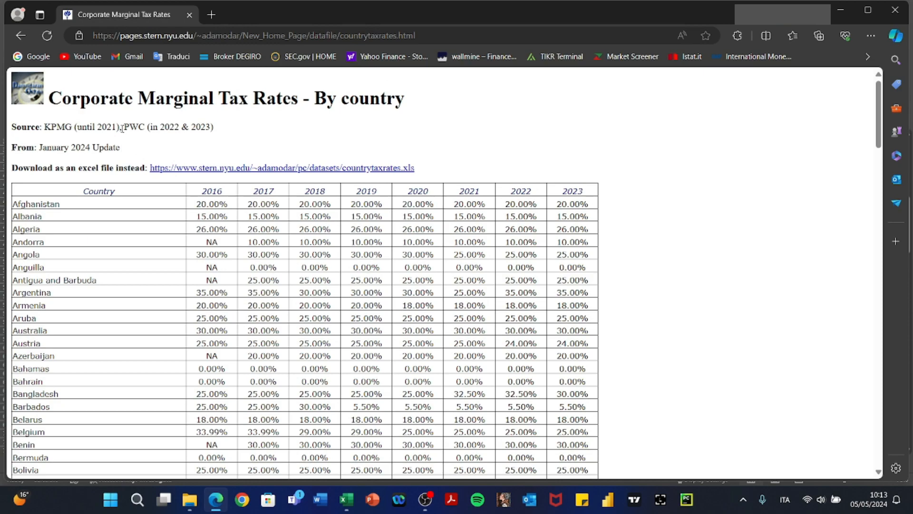
drag(122, 128, 120, 149)
click(87, 275)
Highlight the United States row showing 25% and minimize the browser.
scroll(88, 275, down, 20)
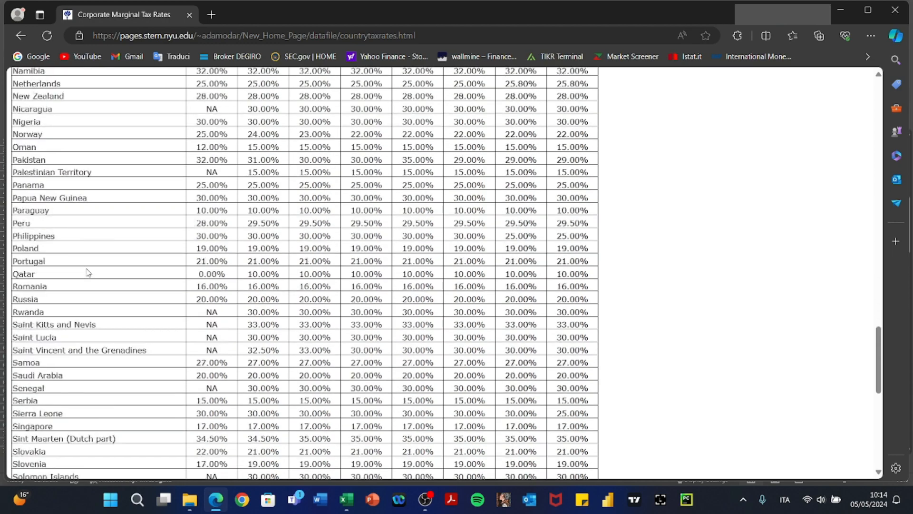
scroll(87, 273, down, 10)
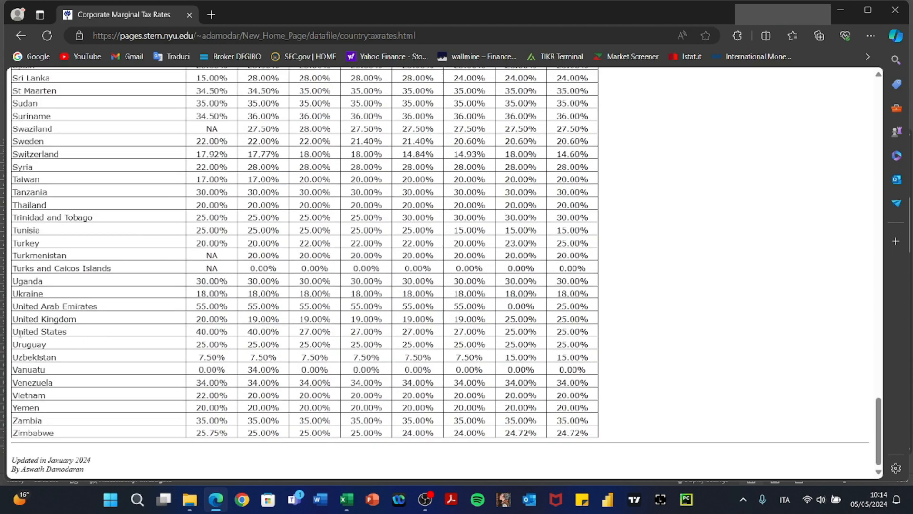
drag(21, 332, 578, 331)
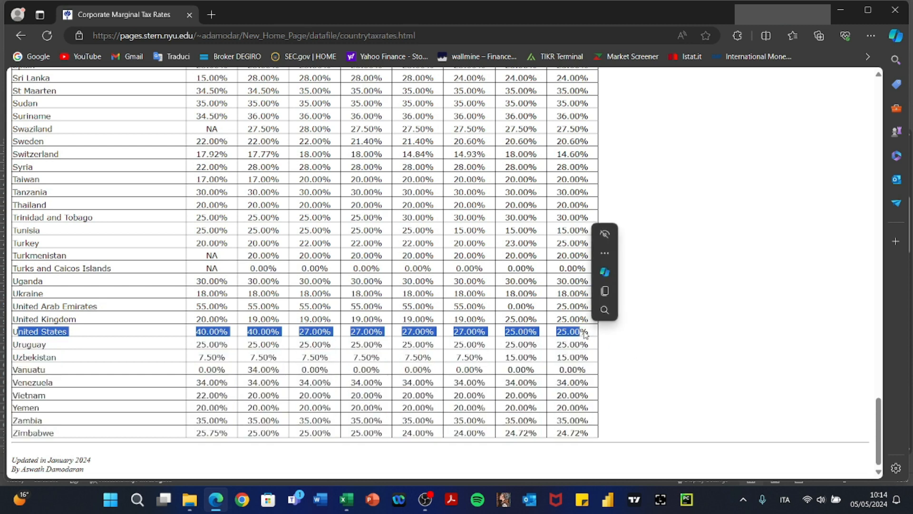
click(847, 15)
Enter 25% as the 2023B Tax Rate US in G45.
key(Up)
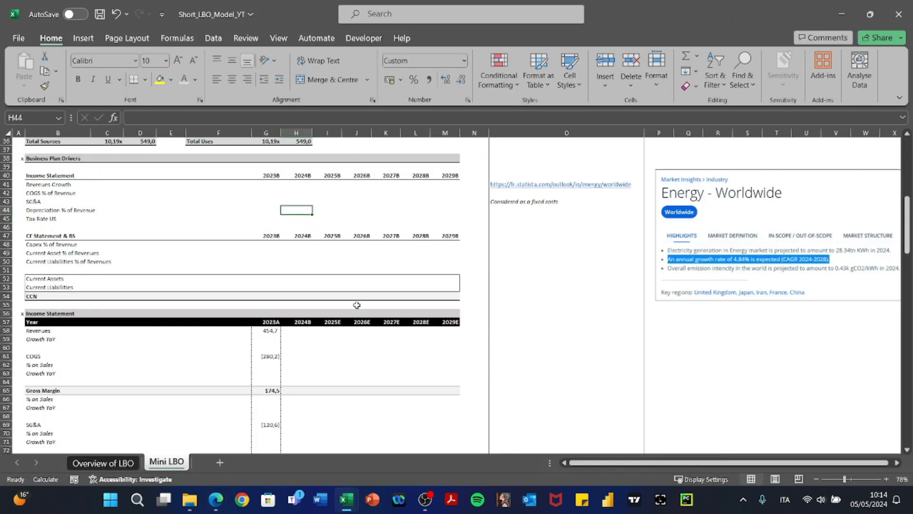
key(Left)
key(alt+Tab)
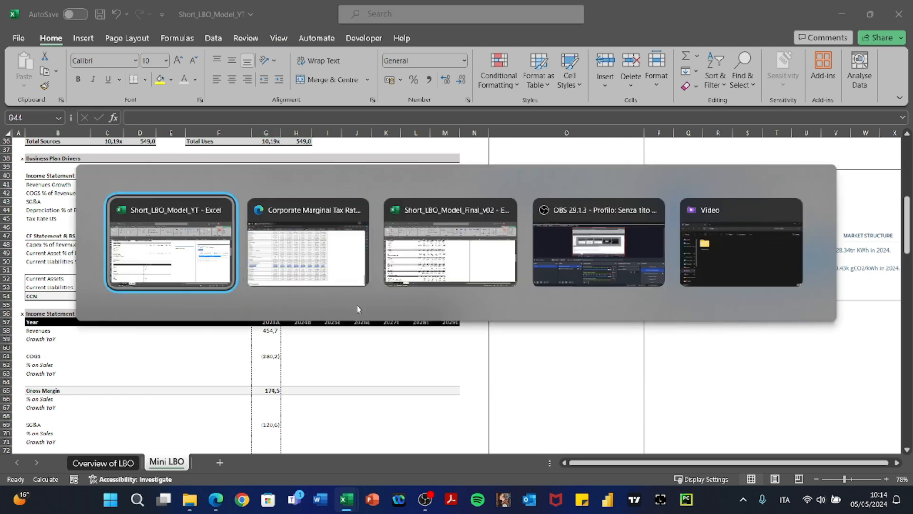
key(alt+Tab)
key(Left)
key(Left)
key(Left)
key(Left)
key(Left)
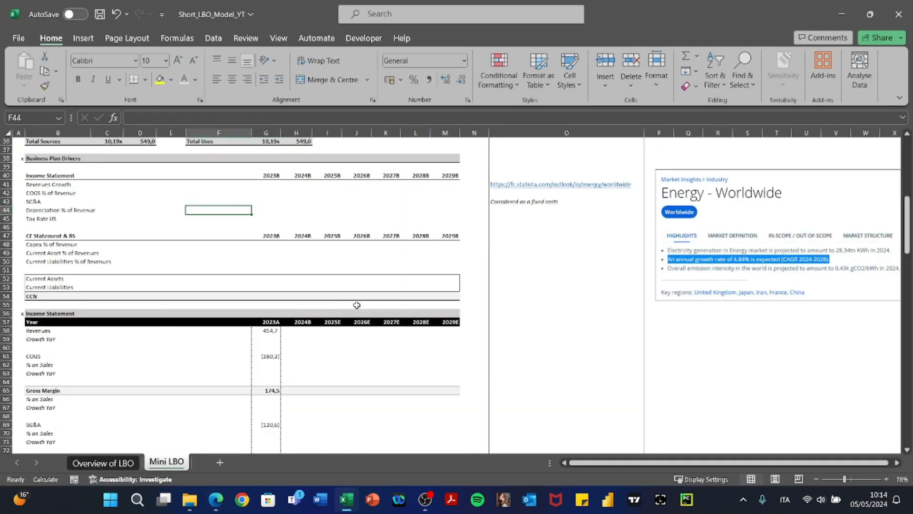
key(Down)
key(Right)
key(Right)
key(Right)
key(Right)
key(Right)
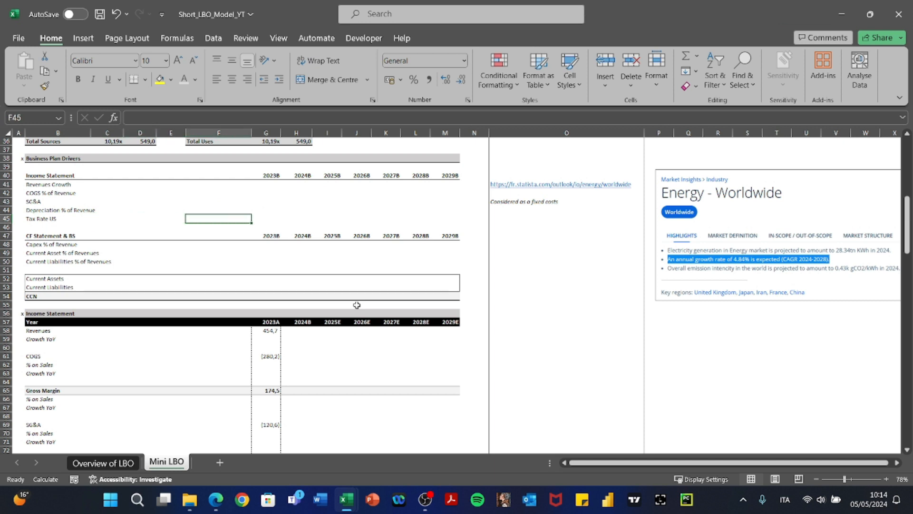
text(25)
key(Return)
key(Up)
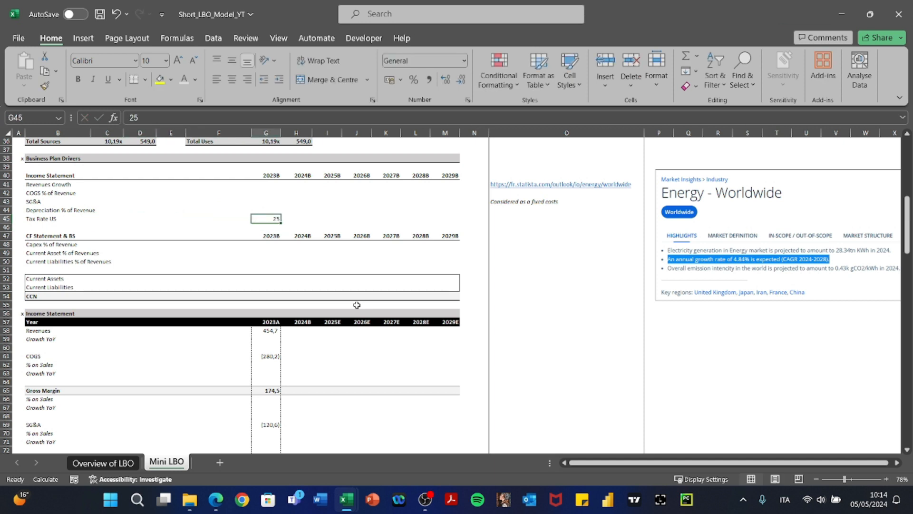
key(F2)
text(%)
key(ctrl+Return)
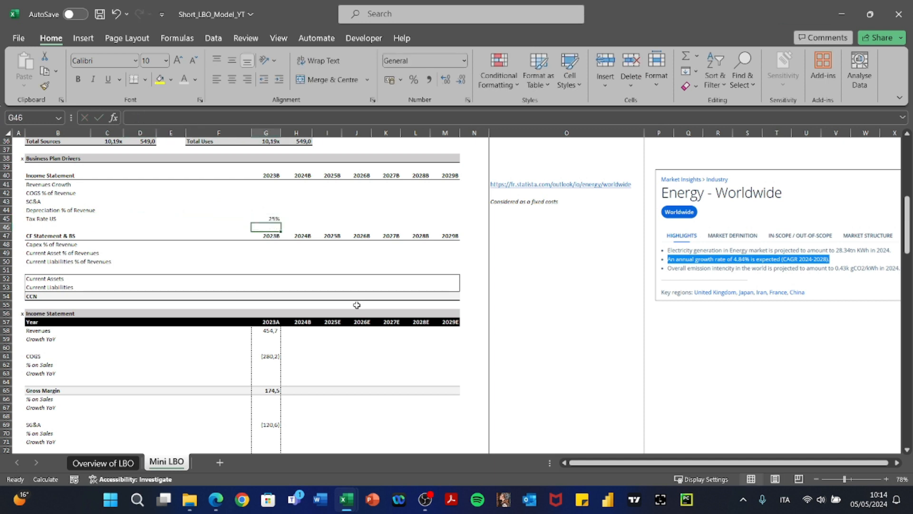
Copy the 25% tax rate across G45:M45 through 2029B.
key(ctrl+c)
key(shift+Right)
key(shift+Right)
key(shift+Right)
key(shift+Right)
key(shift+Right)
key(shift+Right)
key(ctrl+v)
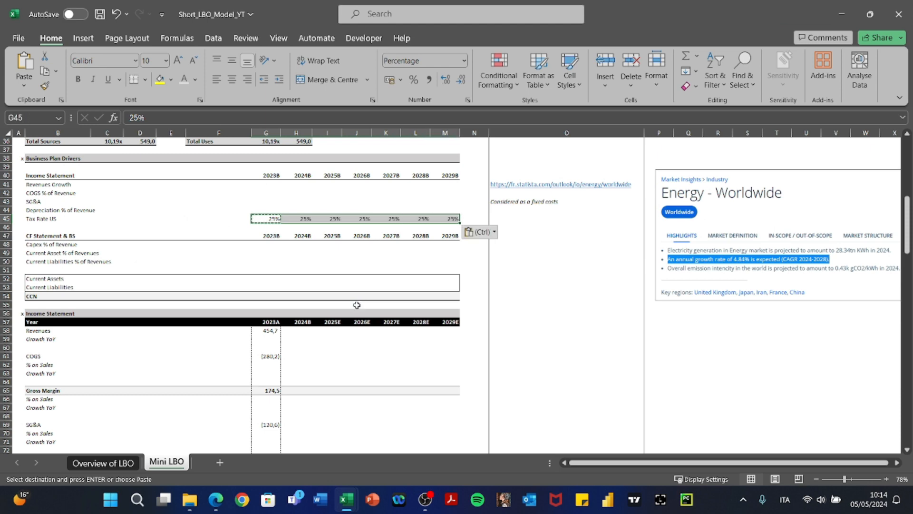
key(Escape)
scroll(356, 305, down, 12)
scroll(356, 305, down, 2)
scroll(357, 305, up, 1)
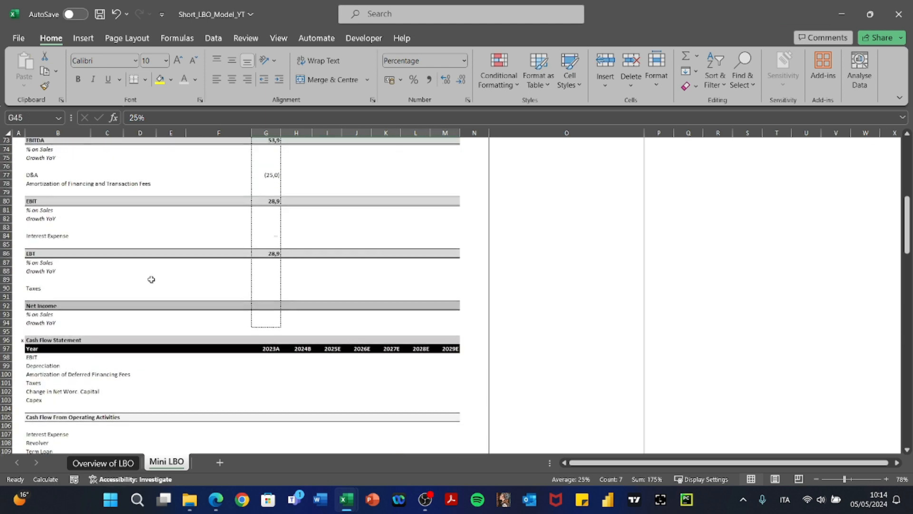
Build the 2023A Taxes formula in G90 from EBT (G86) and the G45 tax rate, giving (7,2).
click(145, 273)
click(135, 286)
key(Left)
key(Right)
key(Right)
key(Right)
key(Right)
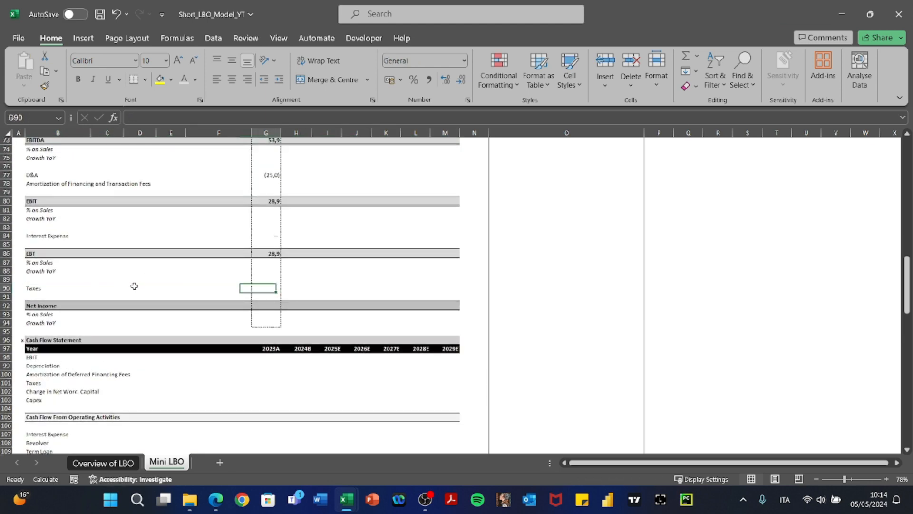
text(+)
key(Up)
key(Up)
key(Up)
key(Up)
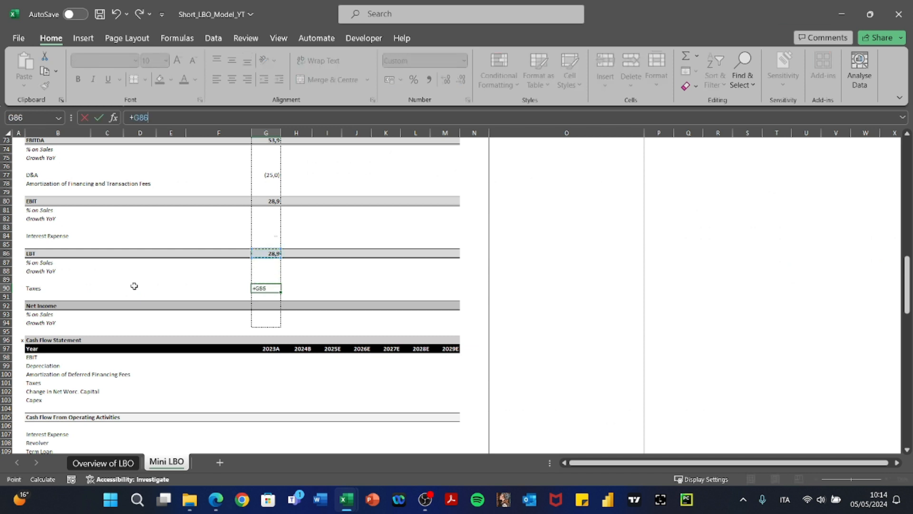
text(*)
scroll(134, 285, up, 15)
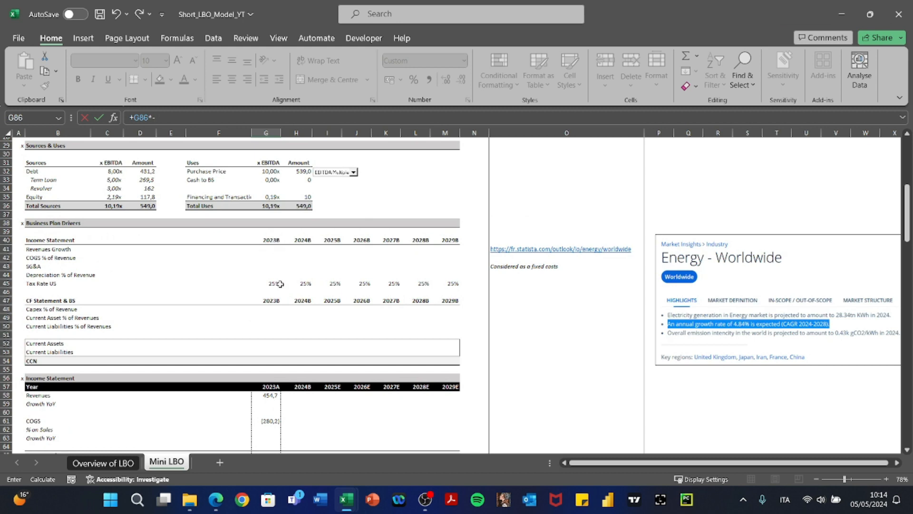
text(-)
click(280, 284)
key(ctrl+Return)
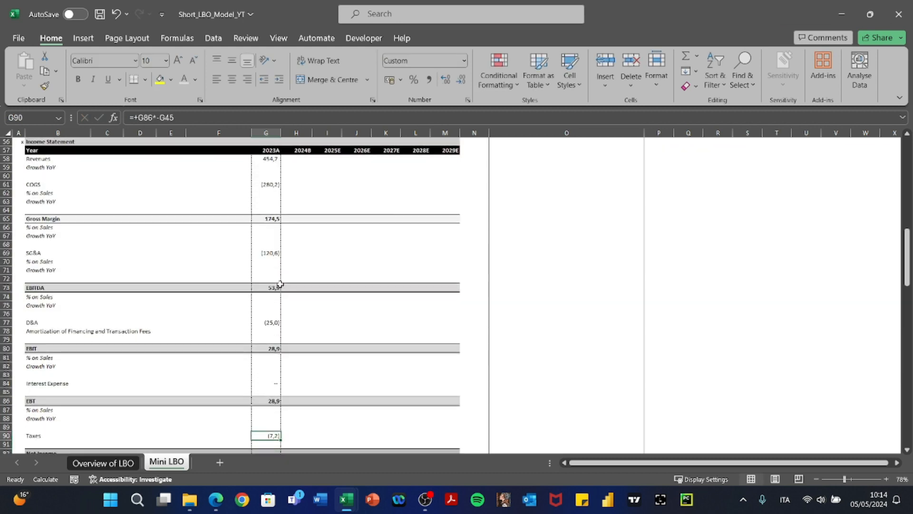
Compute 2023A Net Income as EBT plus Taxes (21,7) and check the formula.
key(Down)
key(Down)
text(+)
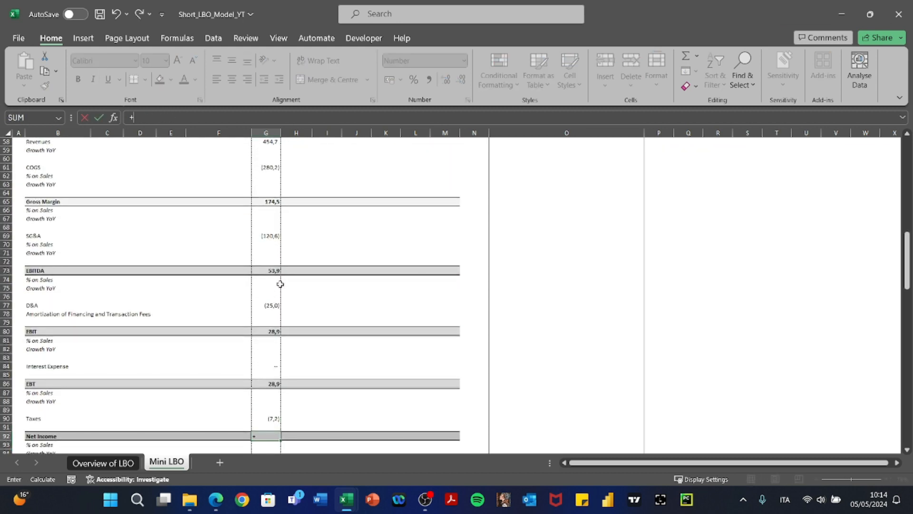
key(Up)
key(Up)
key(Up)
key(Up)
key(Up)
key(Up)
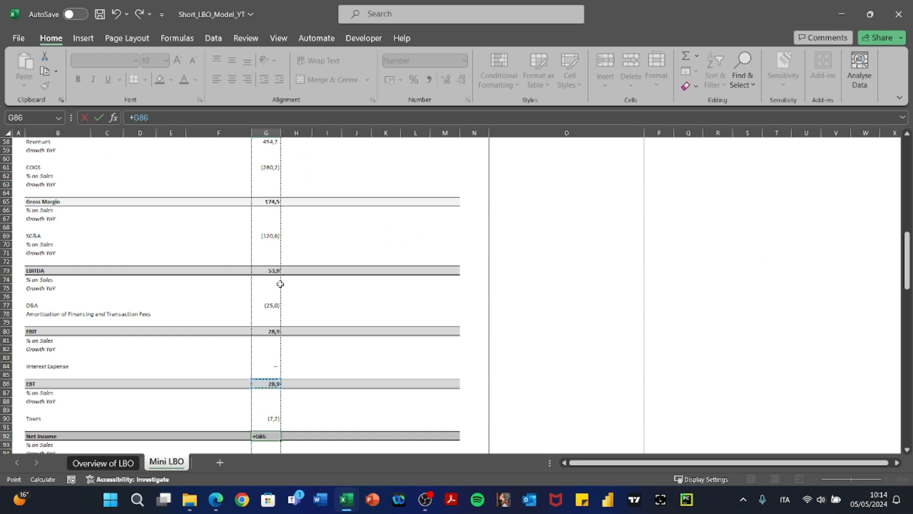
text(+)
key(Up)
key(Up)
key(F2)
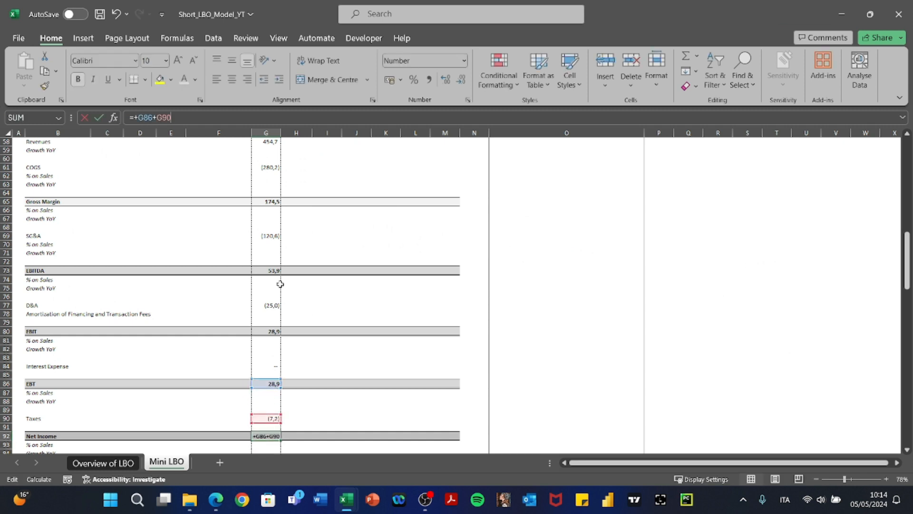
key(ctrl+Return)
scroll(280, 284, down, 1)
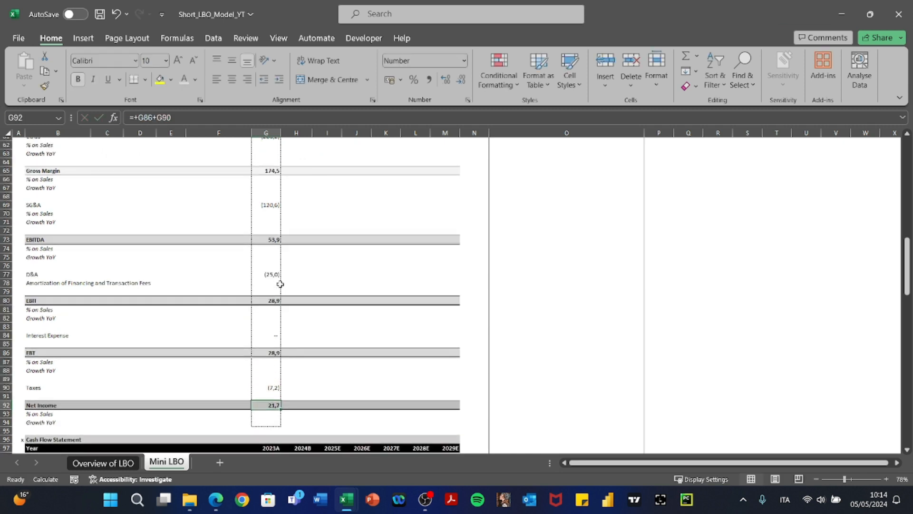
key(F2)
key(Escape)
key(Up)
key(ctrl+Up)
key(ctrl+Up)
key(ctrl+Up)
key(ctrl+Up)
key(ctrl+Up)
key(ctrl+Up)
key(ctrl+Up)
key(ctrl+Up)
key(ctrl+Up)
key(ctrl+Up)
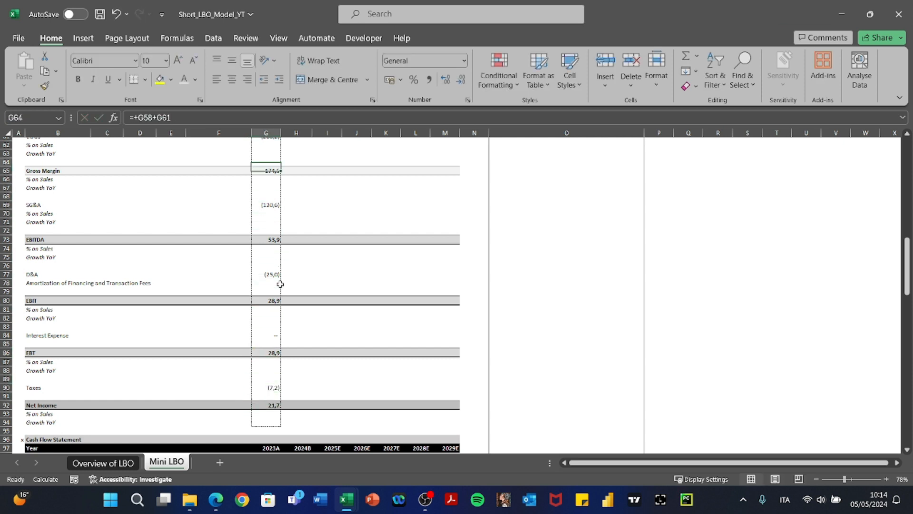
Review the revenue lines and growth drivers, then reveal the Statista 'Energy - Worldwide' 4.84% CAGR snapshot.
key(Down)
scroll(280, 284, up, 2)
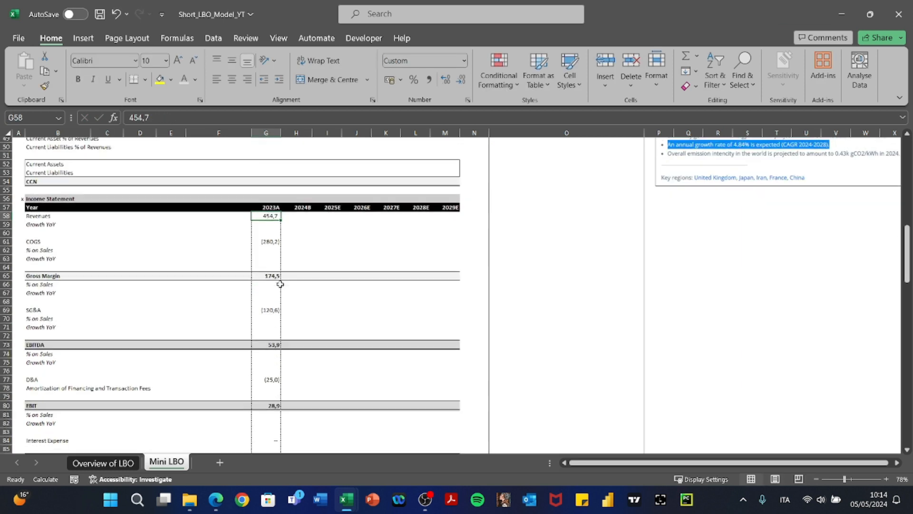
drag(38, 200, 435, 266)
click(289, 216)
scroll(196, 262, up, 6)
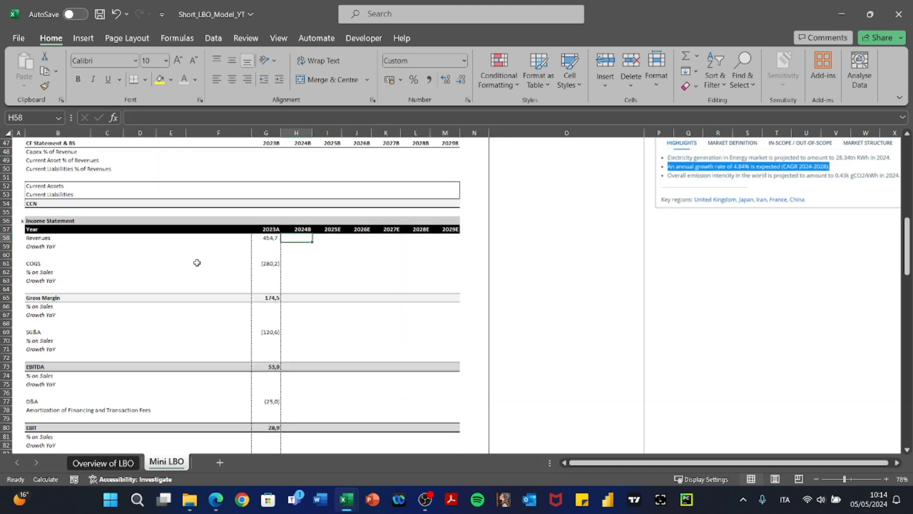
click(122, 225)
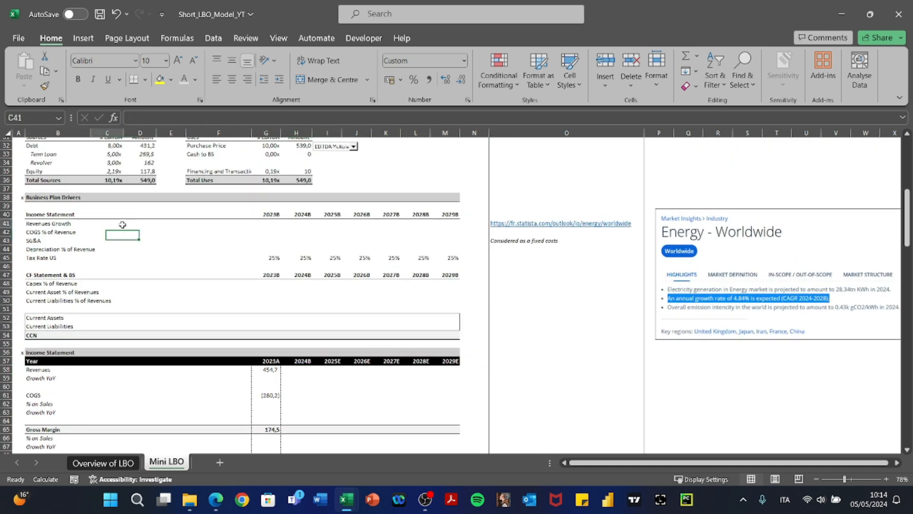
key(Right)
key(Right)
key(Right)
key(Right)
key(Right)
key(Right)
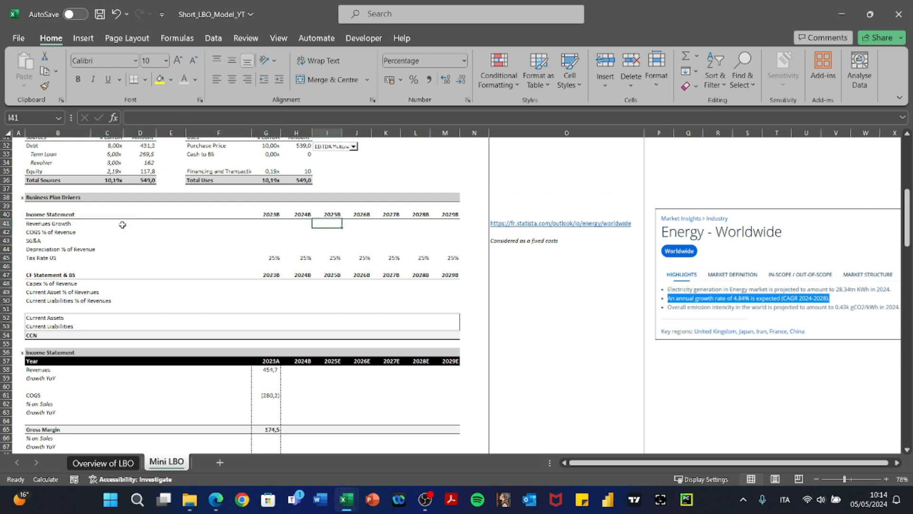
scroll(122, 224, up, 10)
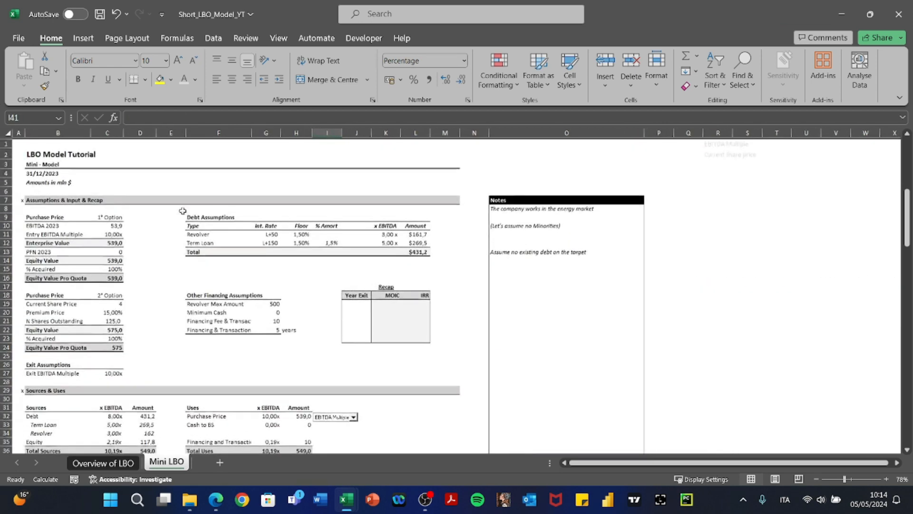
click(500, 204)
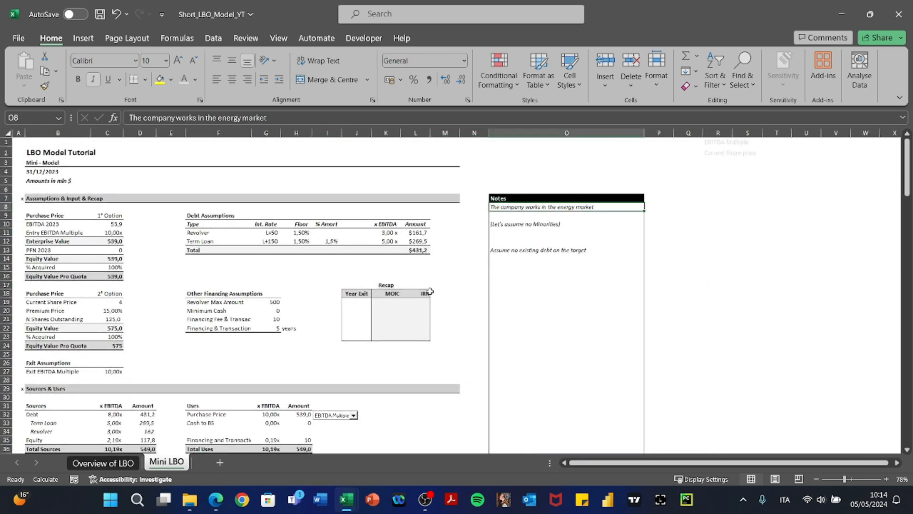
scroll(430, 291, down, 12)
scroll(428, 289, right, 3)
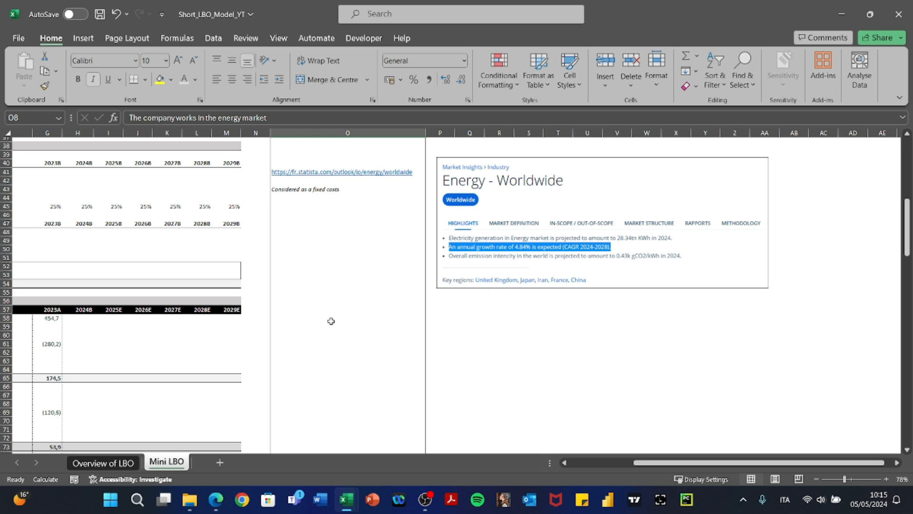
Enter 4,84% as the 2024B revenue growth in H41, correcting the mistyped 4,98.
scroll(330, 320, left, 5)
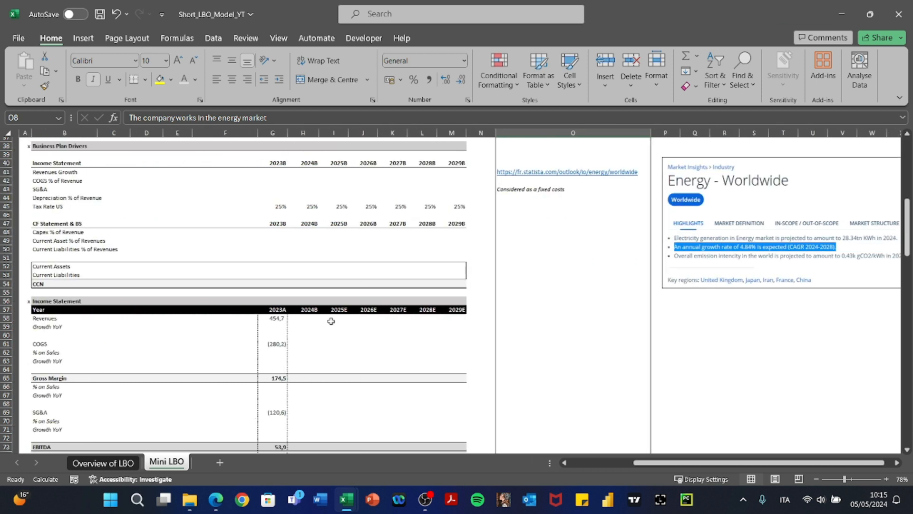
click(306, 170)
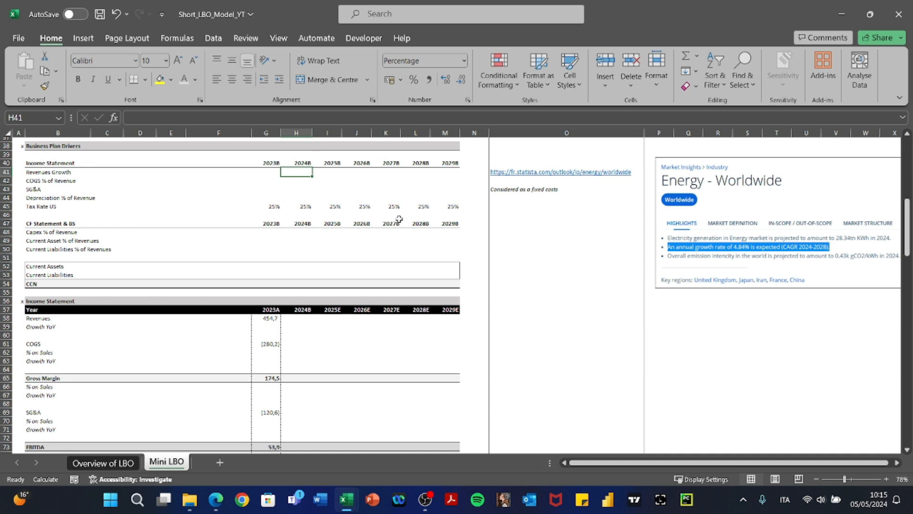
text(4,)
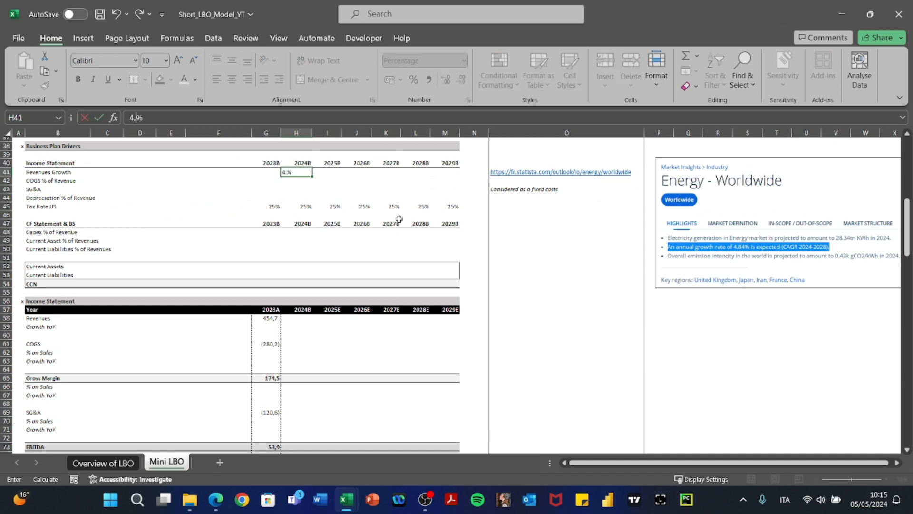
text(98)
key(Return)
key(Up)
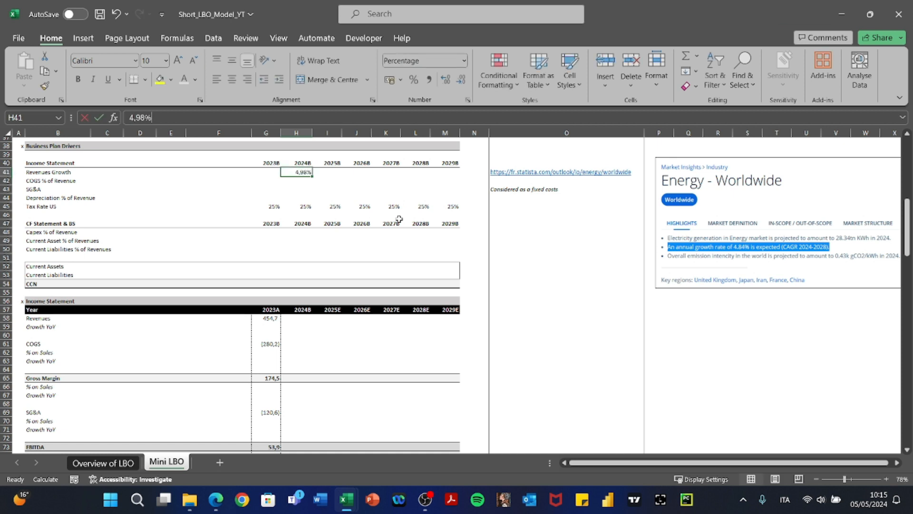
key(F2)
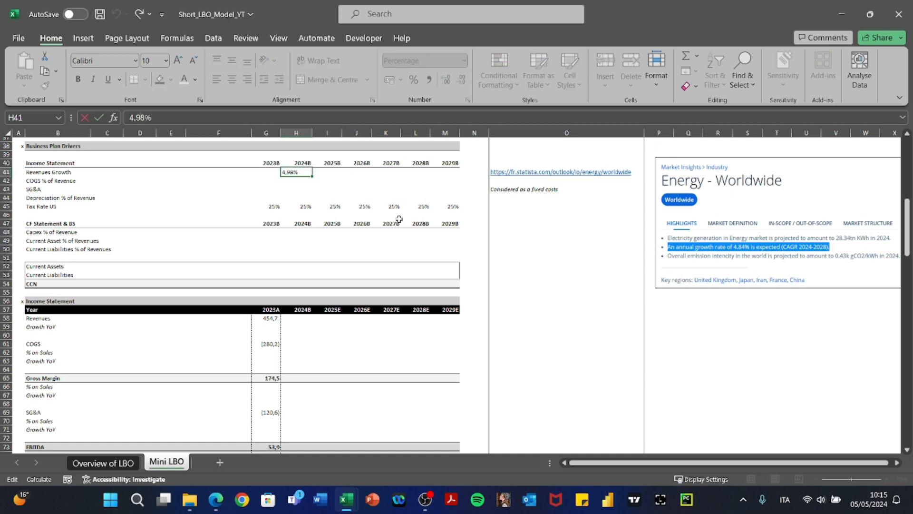
key(BackSpace)
text(4)
key(Return)
Copy 4,84% across H41:M41 through 2029B and spot-check a pasted cell.
key(Up)
key(ctrl+c)
key(shift+Right)
key(shift+Right)
key(shift+Right)
key(shift+Right)
key(shift+Right)
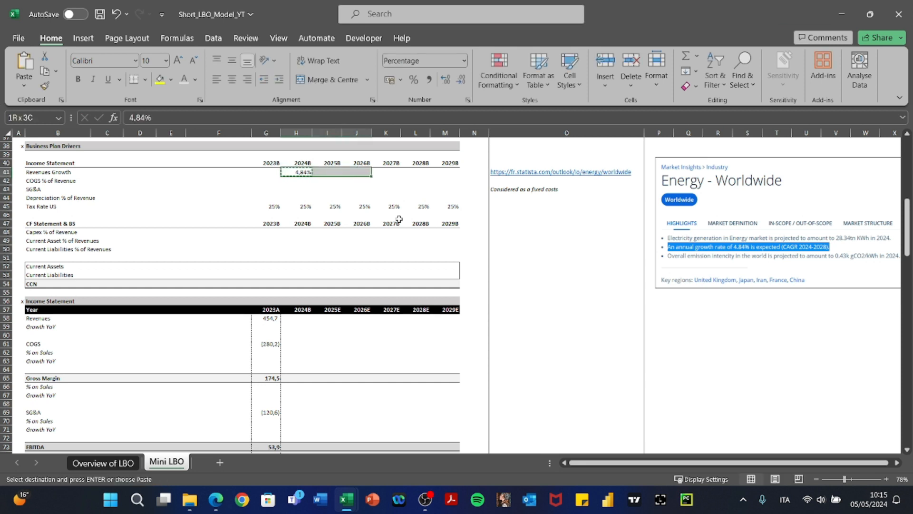
key(ctrl+v)
key(Escape)
key(Right)
key(Right)
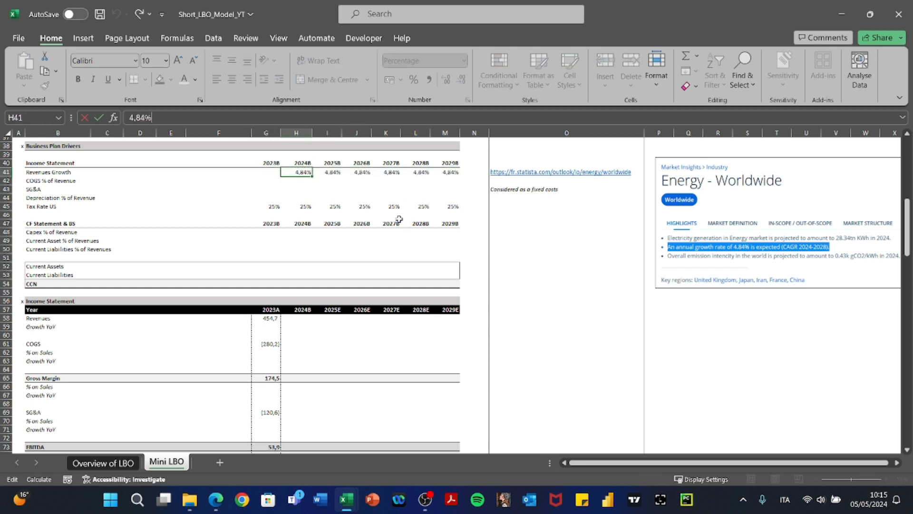
key(F2)
key(Tab)
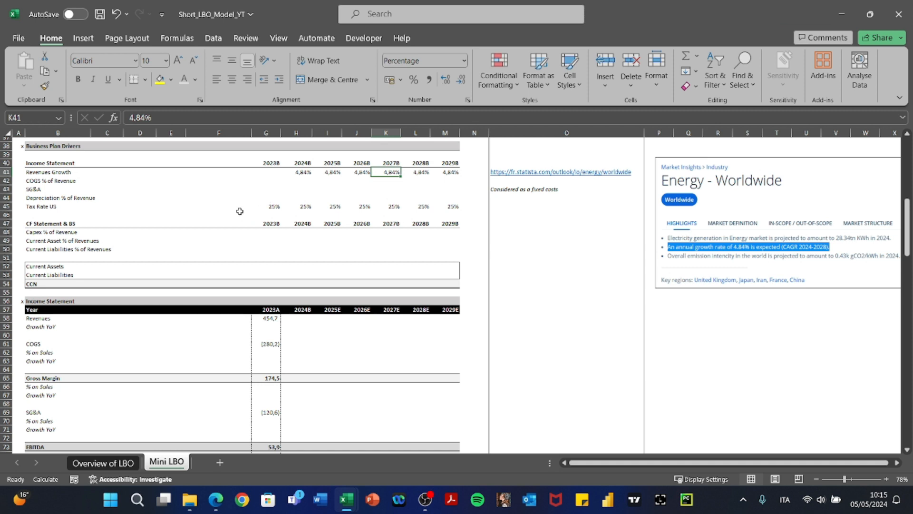
Enter 'flat' as the 2024B SG&A driver in H43 and copy it through 2029B.
click(268, 182)
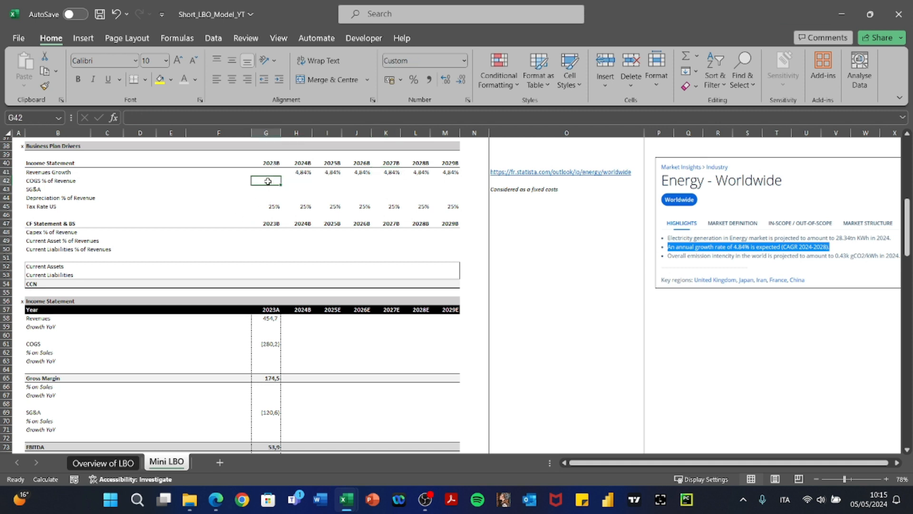
key(Down)
key(Left)
key(Left)
key(Left)
key(Left)
key(Left)
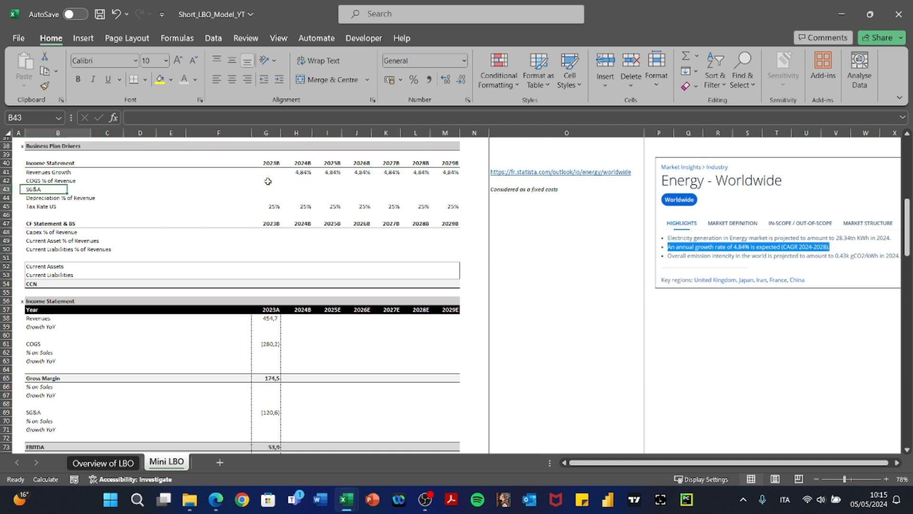
key(Right)
key(Right)
key(Right)
key(Right)
key(Right)
key(Left)
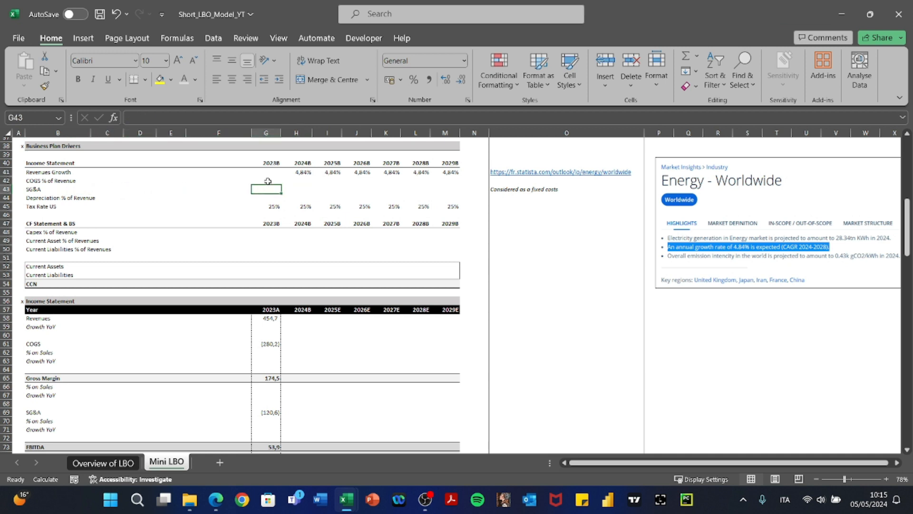
key(Right)
key(Right)
key(Right)
key(Right)
key(Right)
key(Right)
key(Right)
key(Right)
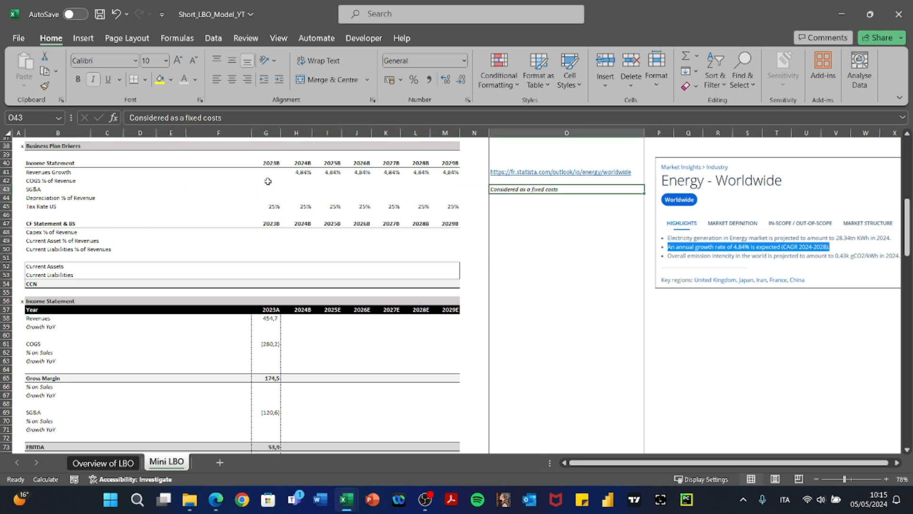
key(Left)
key(Left)
key(Left)
key(Left)
key(Left)
key(Left)
key(Left)
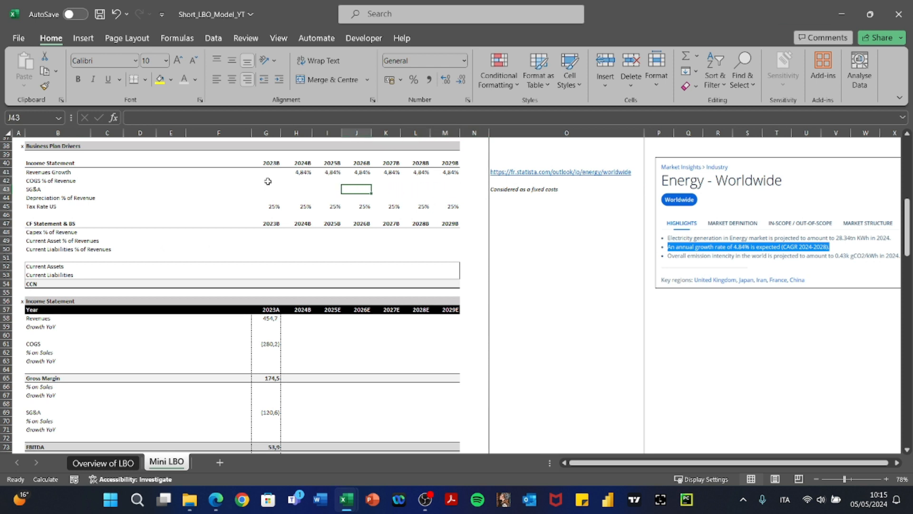
text(f)
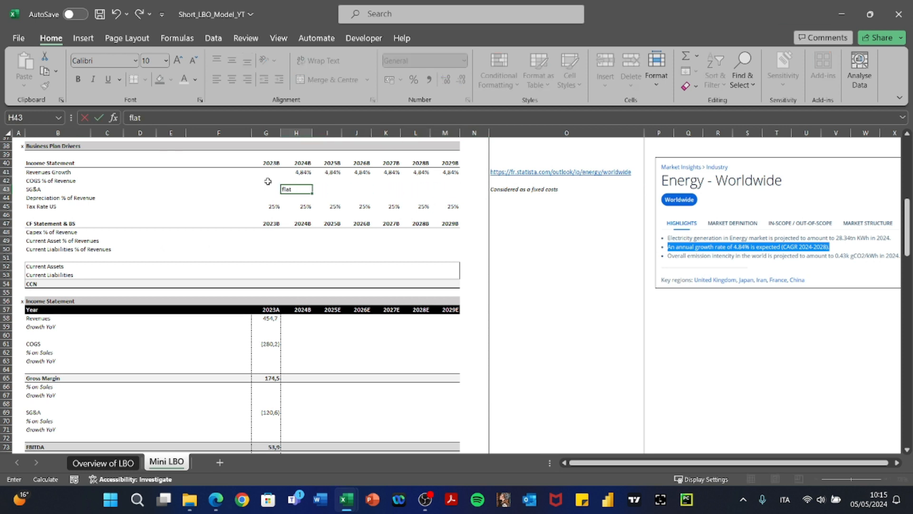
text(lat)
key(ctrl+Return)
key(ctrl+c)
key(shift+Right)
key(shift+Right)
key(shift+Right)
key(shift+Right)
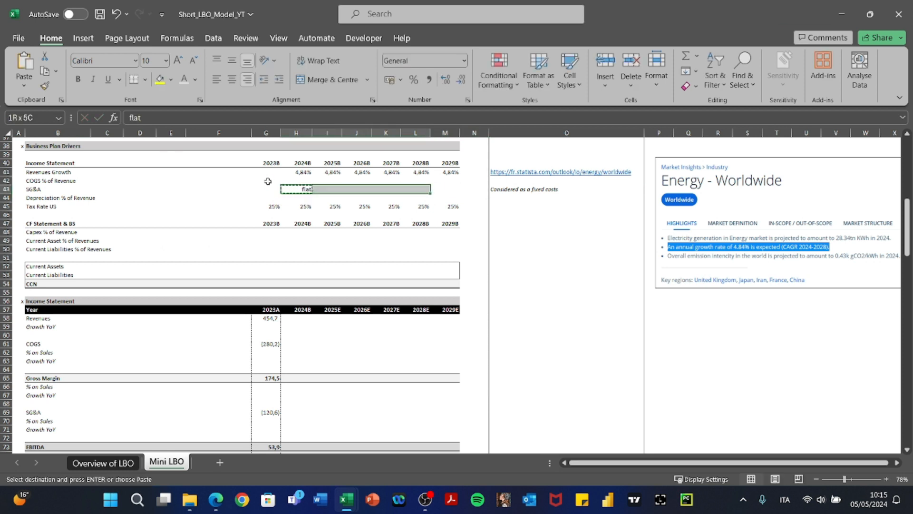
key(shift+Right)
key(ctrl+v)
key(Escape)
Add the italic note 'These are variable costs' beside the COGS driver row.
key(Up)
key(Left)
key(Left)
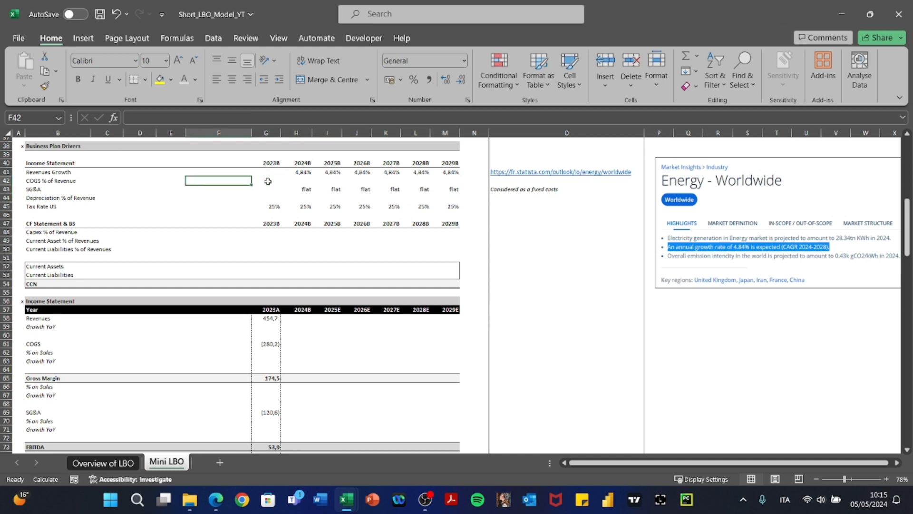
key(Left)
key(Left)
key(Left)
key(Left)
key(Left)
key(Right)
key(Right)
key(Right)
key(Right)
key(Right)
key(Right)
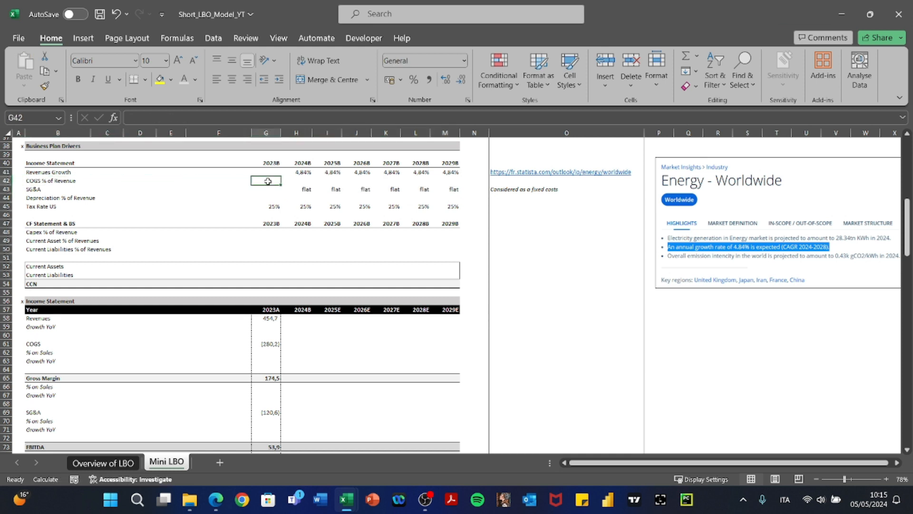
key(Right)
key(Right)
key(Right)
key(Right)
key(Right)
key(Right)
key(Right)
key(Right)
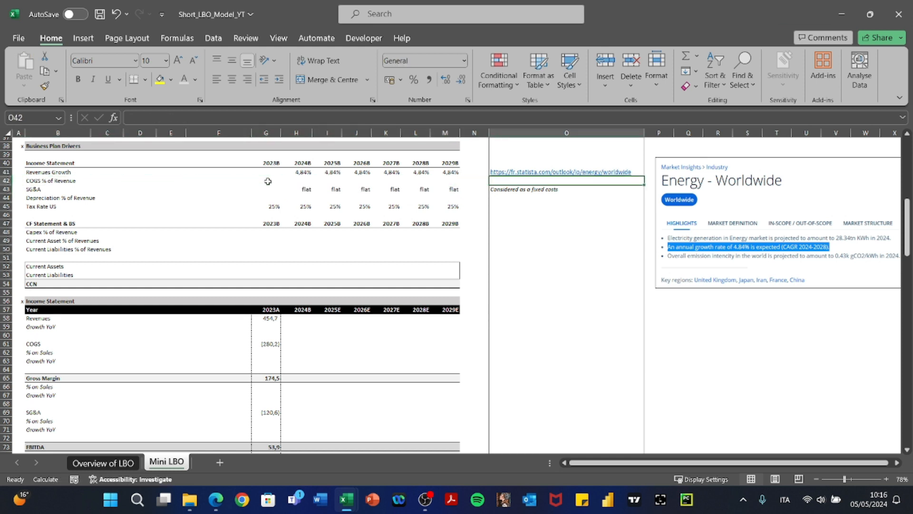
text(These are varia)
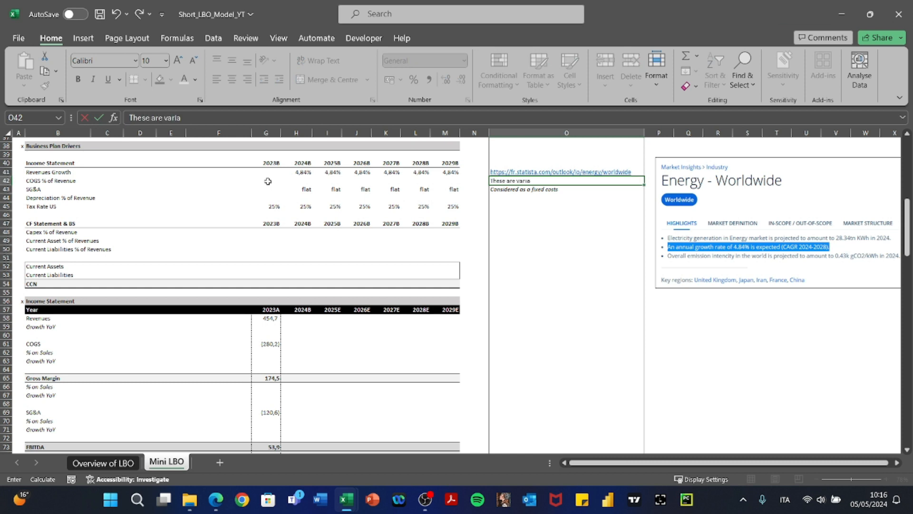
text(ble costs)
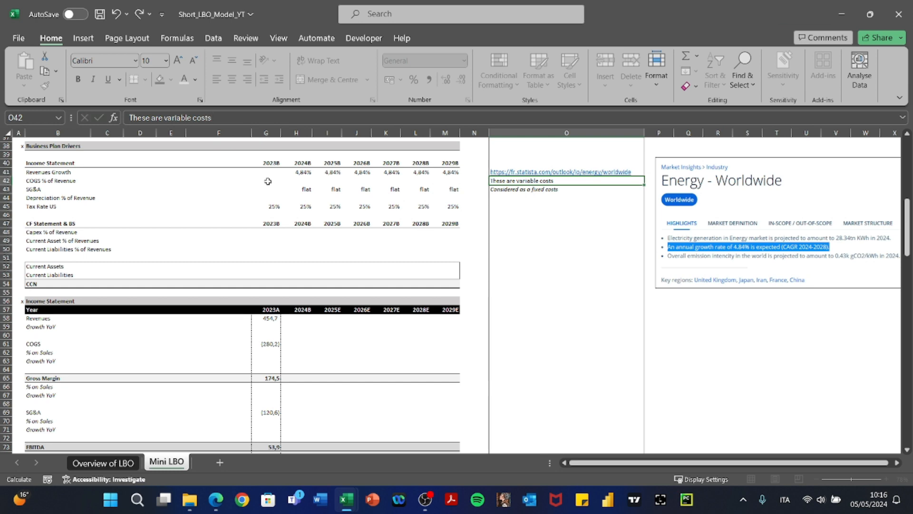
key(ctrl+Return)
key(ctrl+i)
key(Left)
key(Left)
key(Left)
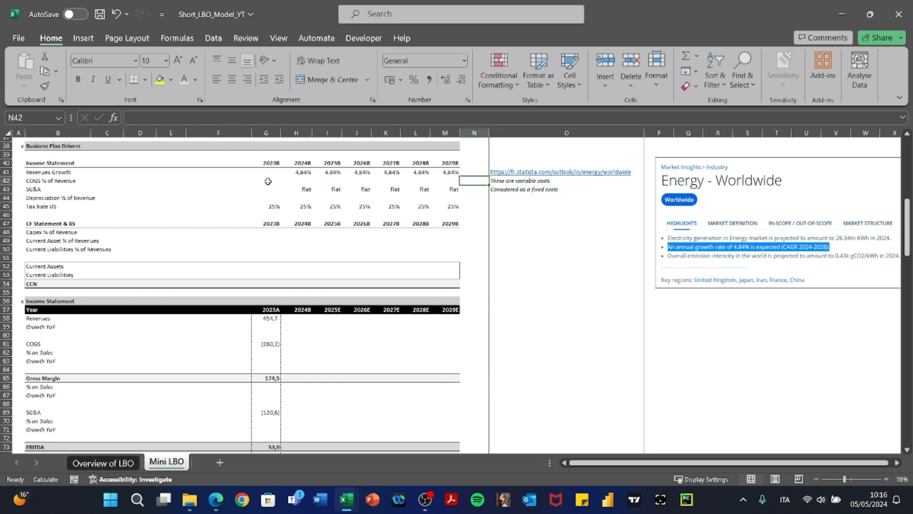
Enter =+G61/G58 in G42 so 2023B COGS % of Revenue shows (61,6%).
scroll(475, 240, up, 12)
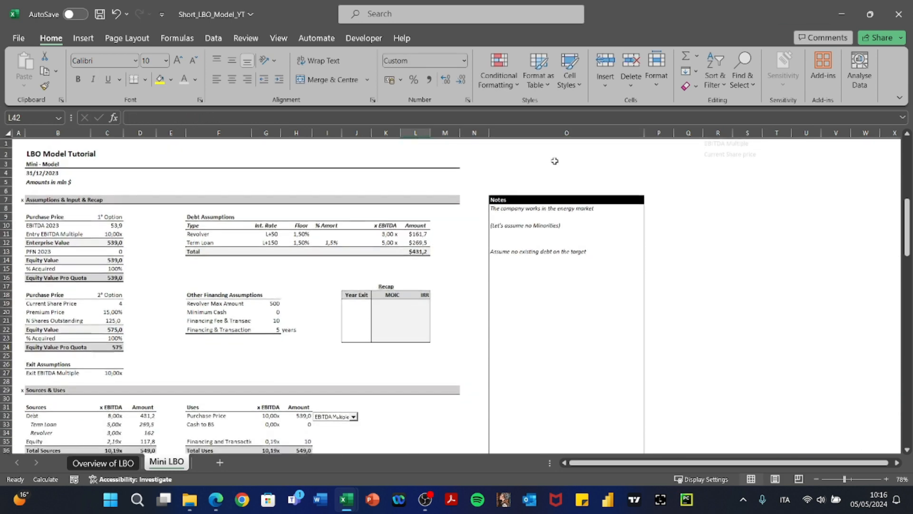
click(569, 129)
scroll(517, 253, down, 11)
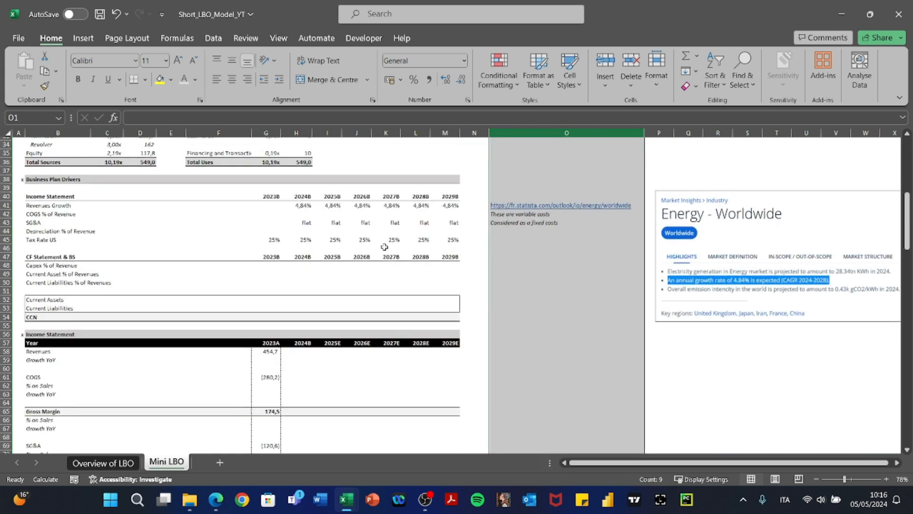
click(299, 214)
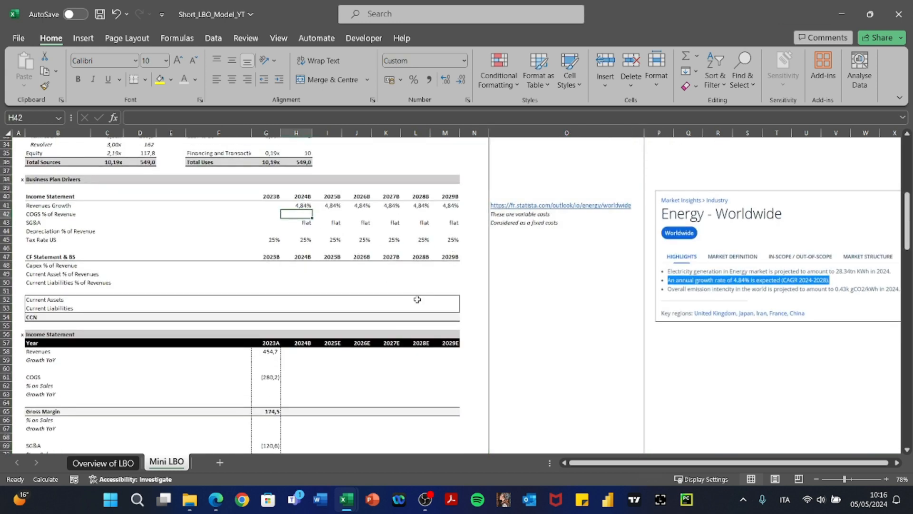
key(Left)
text(+)
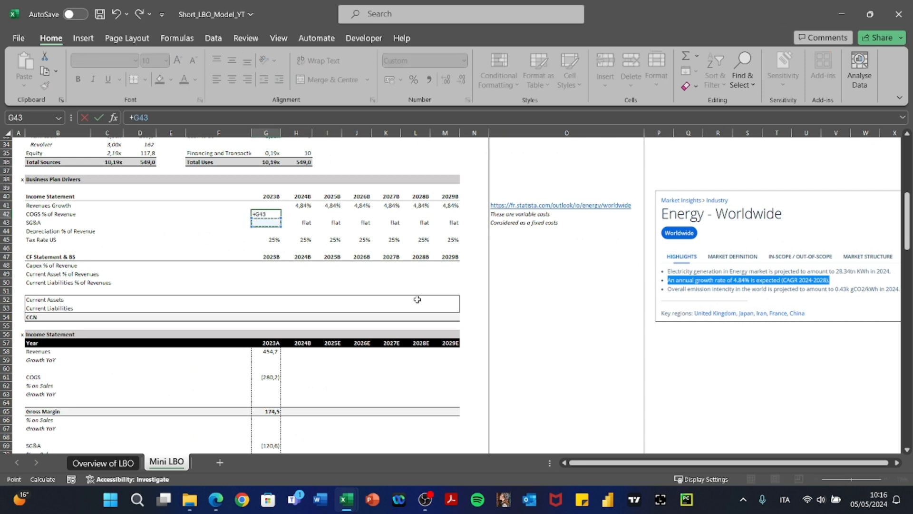
key(Down)
key(Down)
key(Down)
key(Down)
key(Down)
key(Down)
key(Down)
key(Down)
key(Down)
key(Down)
key(Down)
key(Down)
key(Down)
key(Down)
key(Down)
key(Down)
key(Down)
key(Down)
key(Down)
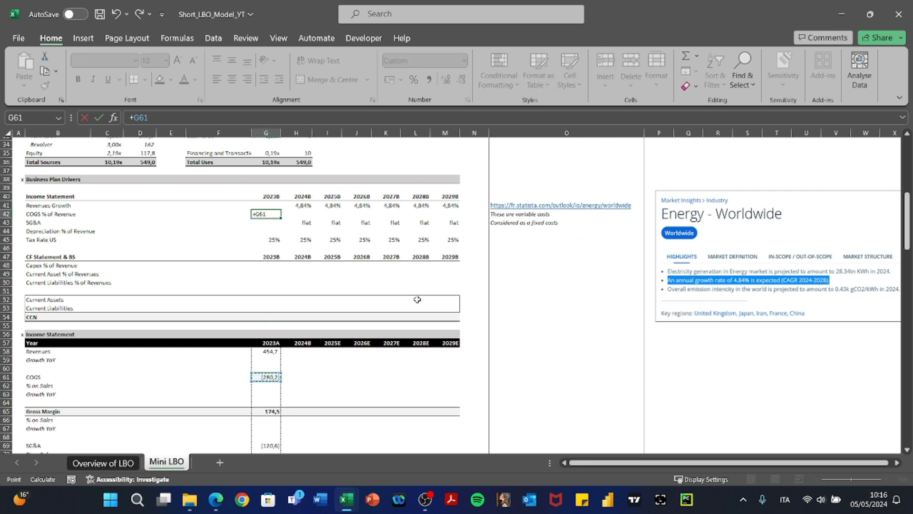
text(/)
key(Down)
key(Down)
key(Down)
key(Down)
key(Down)
key(Down)
key(Down)
key(Down)
key(Down)
key(Down)
key(Down)
key(Down)
key(Down)
key(Down)
key(Down)
key(Down)
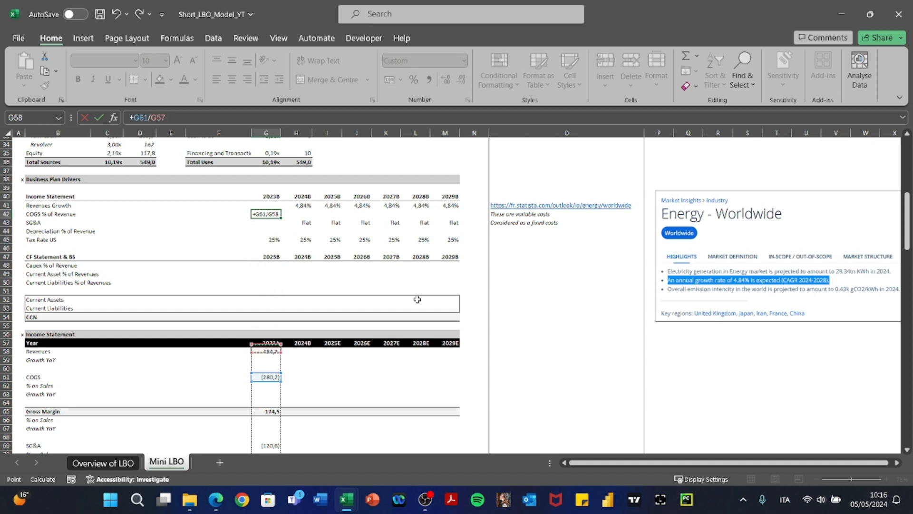
key(Down)
key(Return)
key(Up)
key(F2)
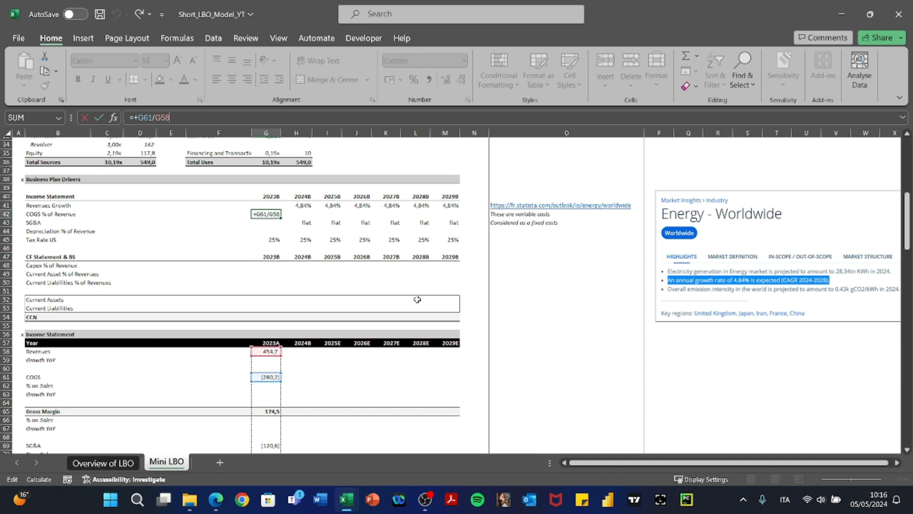
key(Escape)
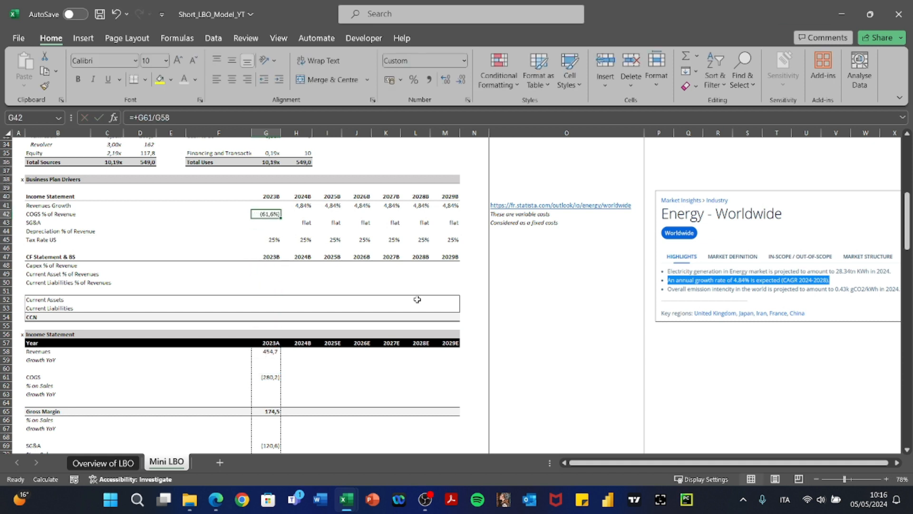
Link 2024B COGS % to the prior year (=+G42) and fill right through 2029B.
key(Right)
text(=+)
key(Left)
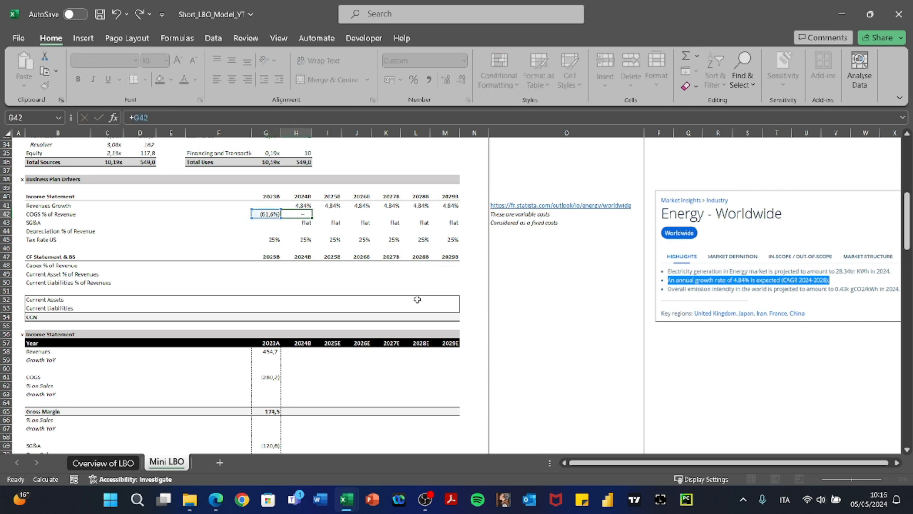
key(Return)
key(Up)
key(shift+Right)
key(shift+Right)
key(shift+Right)
key(shift+Right)
key(shift+Right)
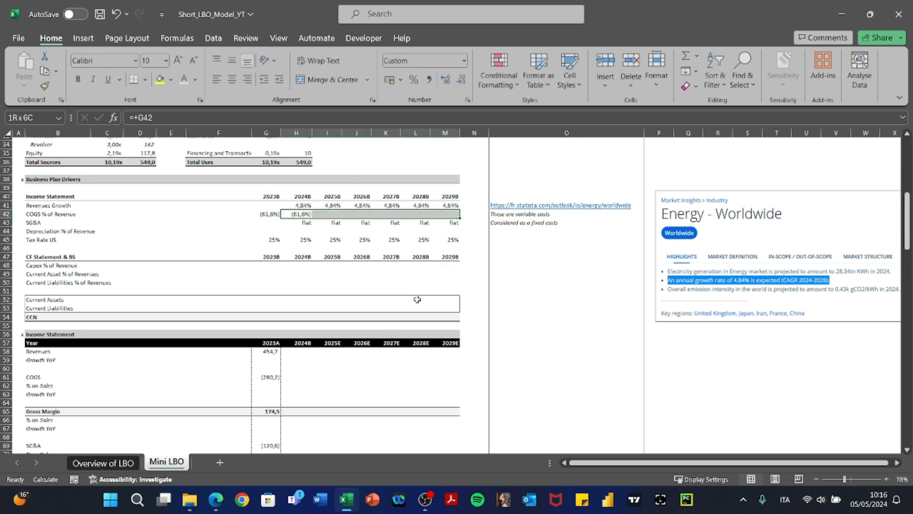
key(ctrl+r)
key(Right)
key(Right)
key(Right)
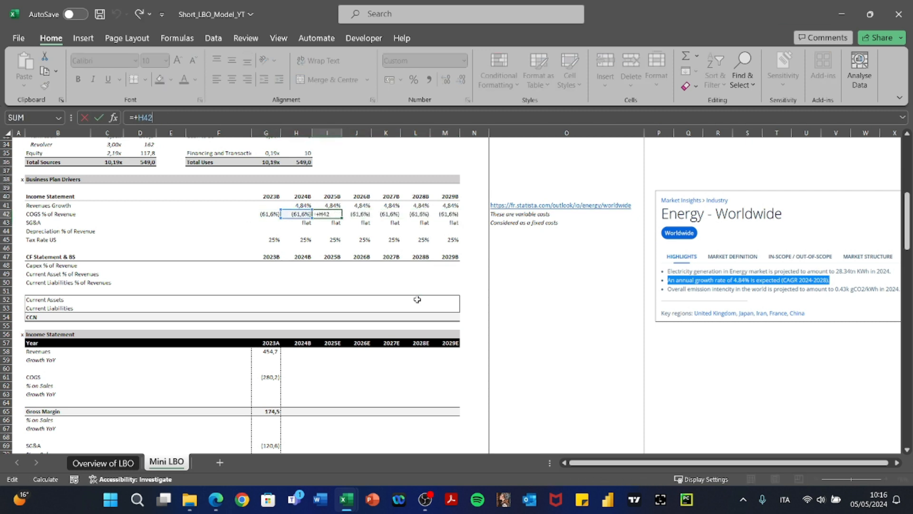
key(Left)
key(Left)
key(Left)
key(Down)
key(Down)
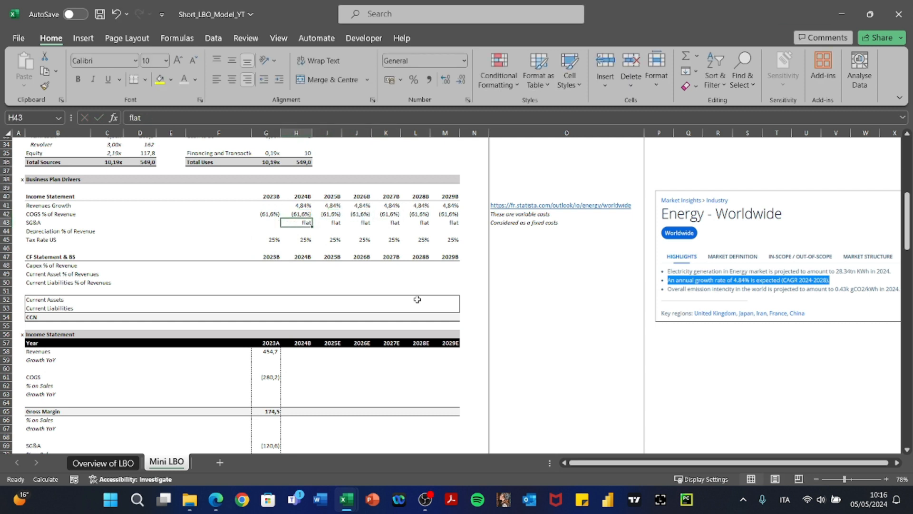
key(alt+Tab)
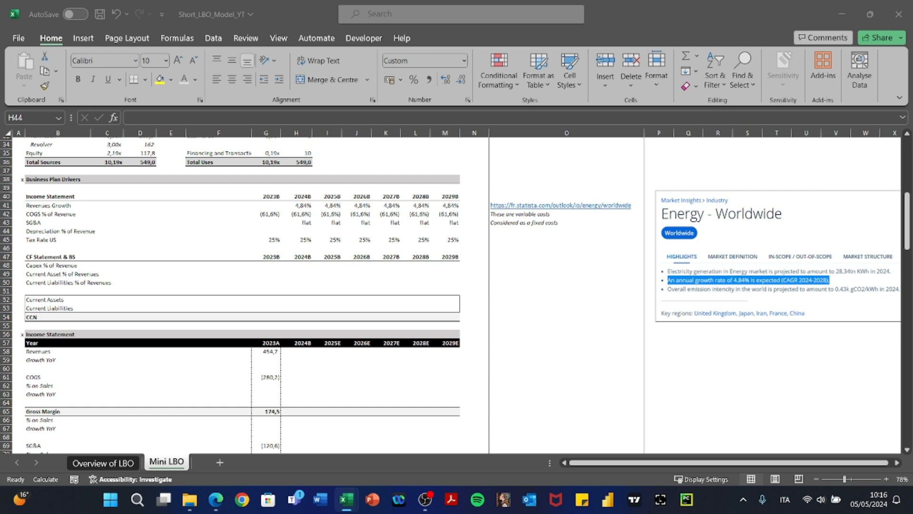
Enter 4% Depreciation % of Revenue for 2024B and paste it across 2025B–2029B.
key(Left)
key(Left)
key(Left)
key(Left)
key(Left)
key(Left)
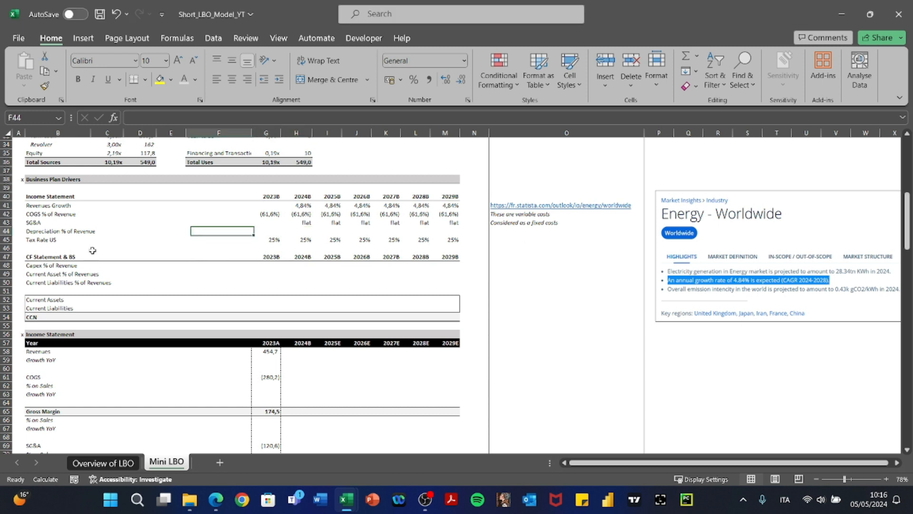
key(Right)
key(Right)
key(Right)
key(Right)
key(Right)
key(Right)
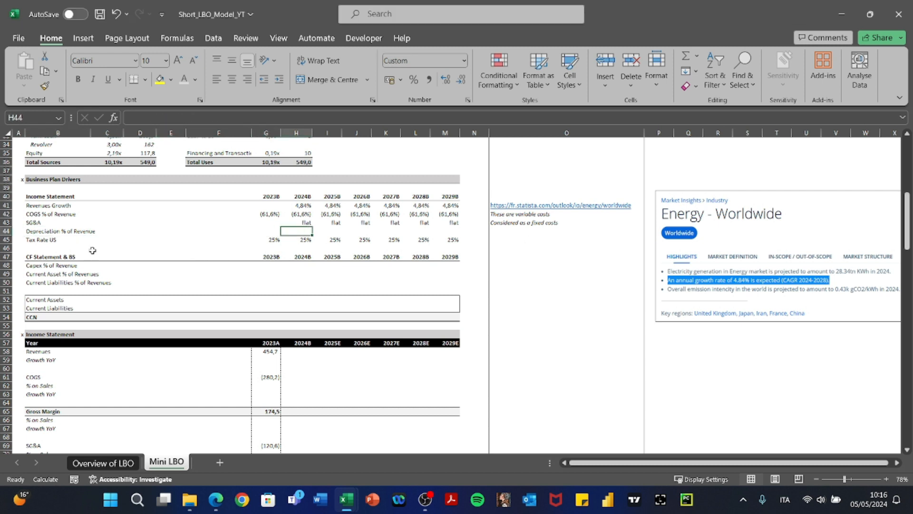
text(4%)
key(Return)
key(Up)
key(ctrl+c)
key(shift+Right)
key(shift+Right)
key(shift+Right)
key(shift+Right)
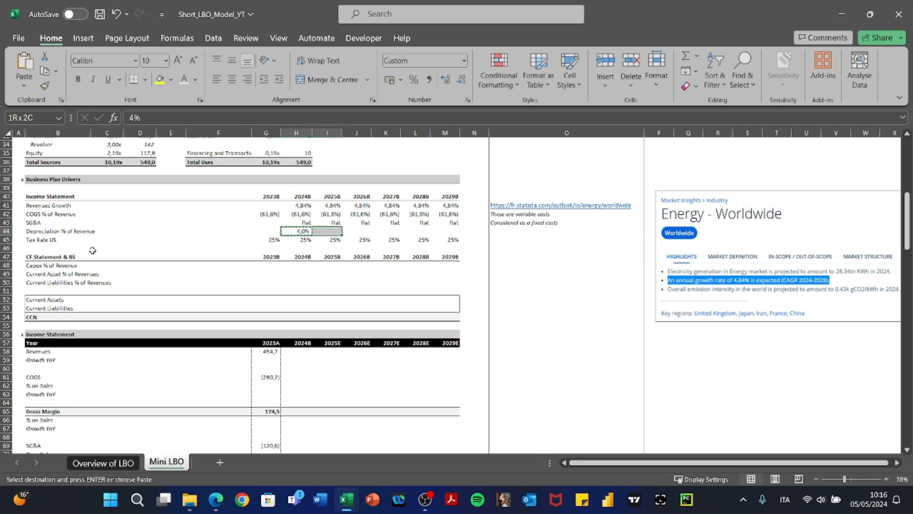
key(shift+Right)
key(ctrl+v)
key(Right)
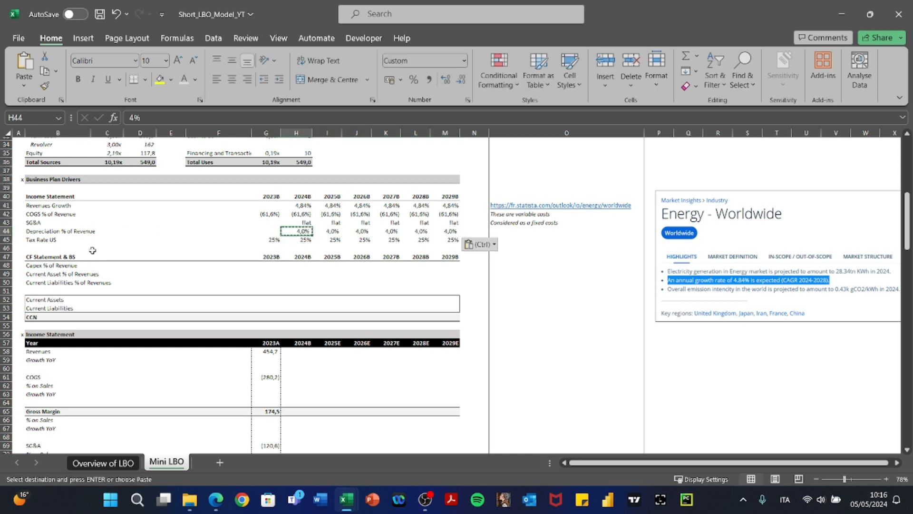
key(F2)
key(Escape)
key(Right)
key(Right)
key(Right)
key(Right)
key(Left)
key(Left)
key(Left)
key(Left)
key(Left)
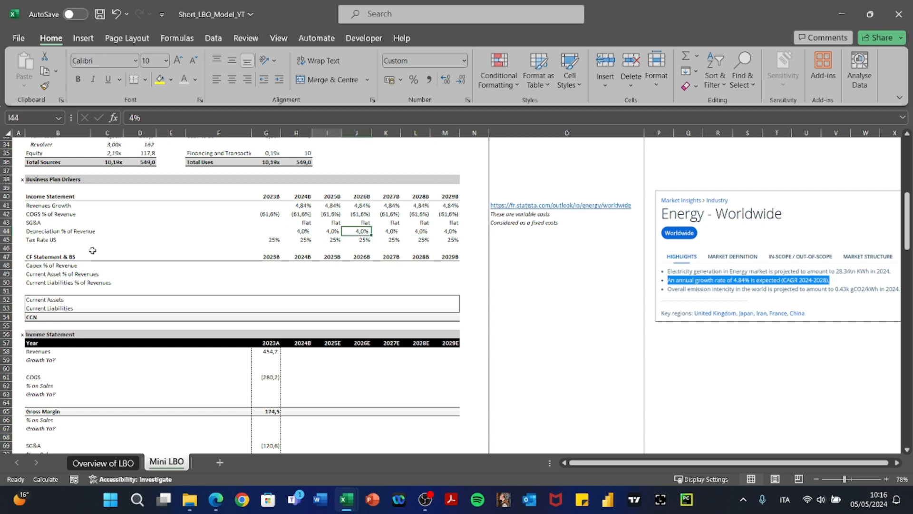
key(Down)
key(Down)
key(Down)
key(Down)
key(Down)
key(Down)
key(Down)
key(Down)
key(Down)
key(Down)
key(Down)
key(Down)
key(Down)
key(Down)
key(Down)
key(Down)
key(Down)
key(Down)
key(Down)
key(Down)
key(Down)
Compute 2023B depreciation as D&A over Revenues and format it as a percentage.
key(Left)
key(Up)
key(Up)
key(Up)
key(Up)
key(Up)
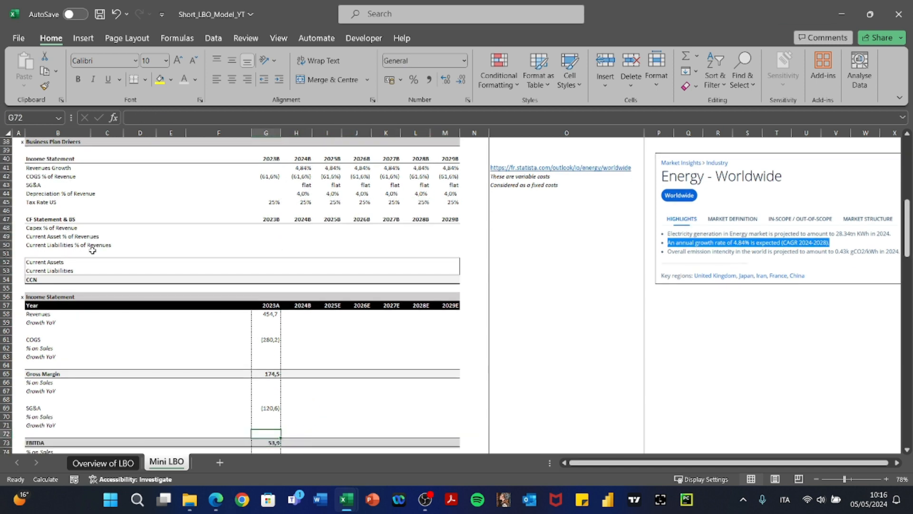
key(Up)
key(Up)
key(Up)
key(Up)
key(Up)
key(Up)
key(Up)
key(Up)
key(Up)
key(Up)
key(Up)
key(Up)
key(Up)
key(Up)
key(Up)
key(Up)
key(Up)
key(Up)
key(Up)
key(Up)
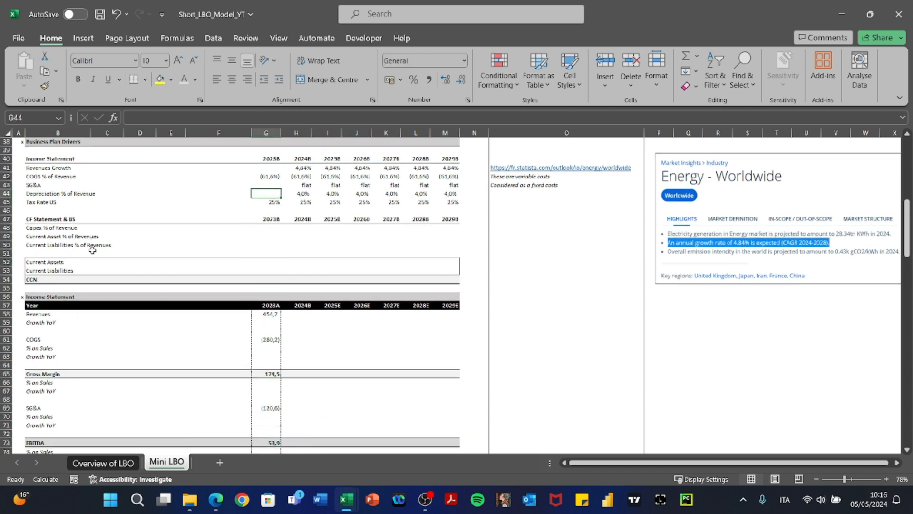
text(+)
key(Down)
key(Down)
key(Down)
key(Down)
key(Down)
key(Down)
key(Down)
key(Down)
key(Down)
key(Down)
key(Down)
key(Down)
key(Down)
key(Down)
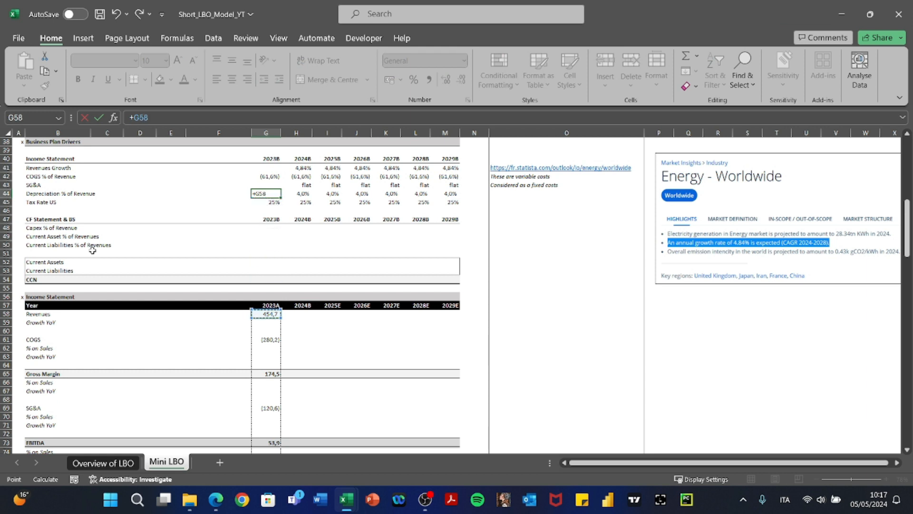
key(Down)
key(Down)
key(Down)
key(Down)
key(Down)
key(Down)
key(Down)
key(Down)
key(Down)
key(Down)
key(Down)
key(Down)
key(Down)
key(Down)
key(Down)
key(Down)
key(Down)
key(Down)
key(Down)
key(Down)
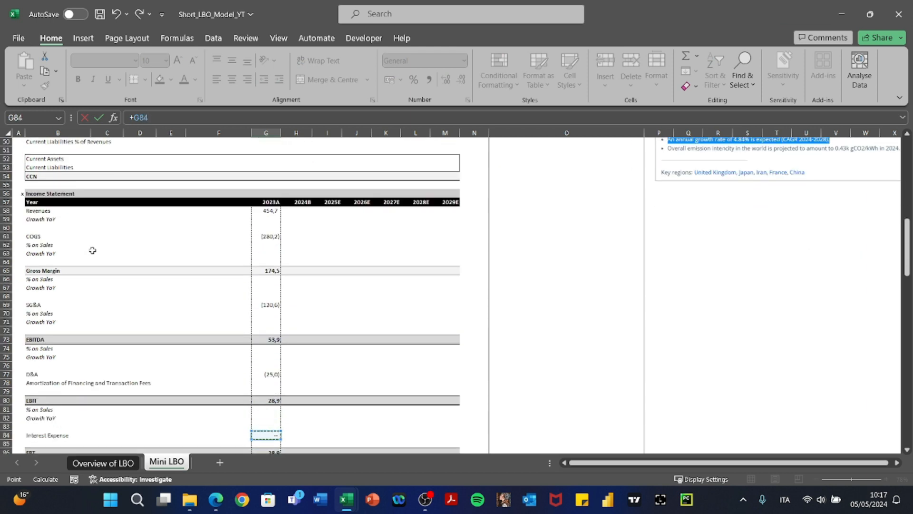
key(Up)
key(Up)
key(Up)
key(Up)
key(Up)
key(Up)
key(Up)
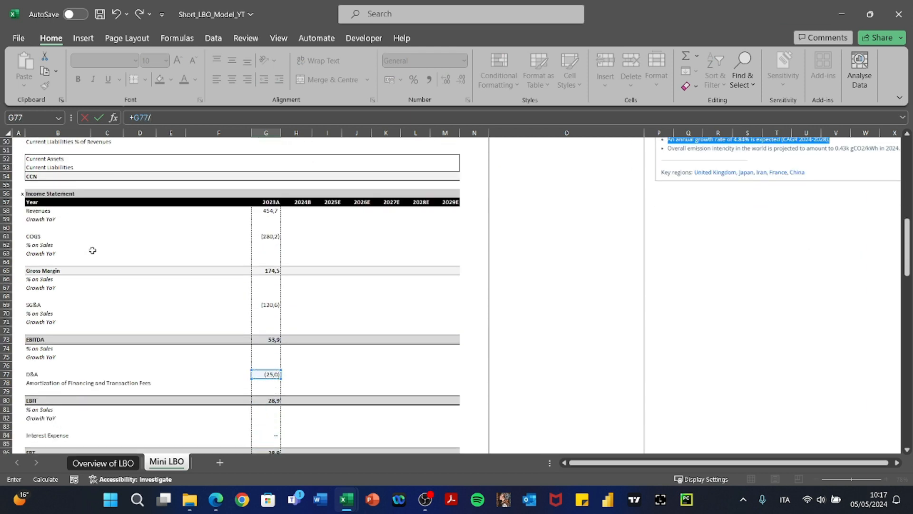
text(/)
key(Down)
key(Down)
key(Down)
key(Down)
key(Down)
key(Down)
key(Down)
key(Down)
key(Down)
key(Down)
key(Down)
key(Down)
key(Down)
key(Down)
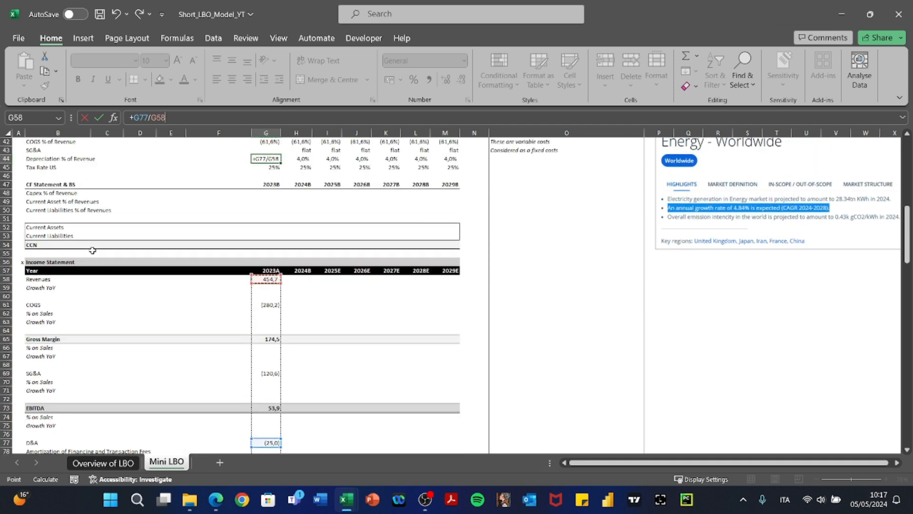
key(Return)
key(Up)
key(h)
key(p)
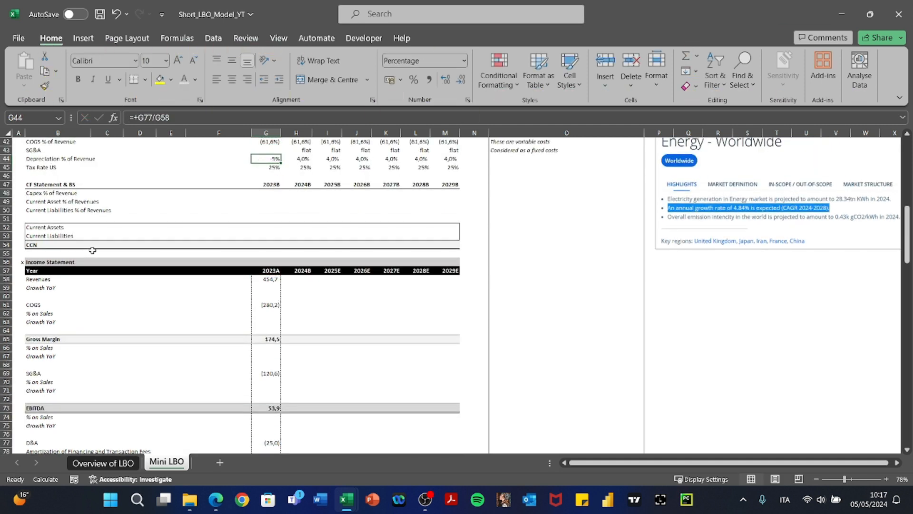
key(Left)
key(Right)
Paste the COGS % cell's formats onto the depreciation row 2023B–2029B.
key(Up)
key(Up)
key(ctrl+c)
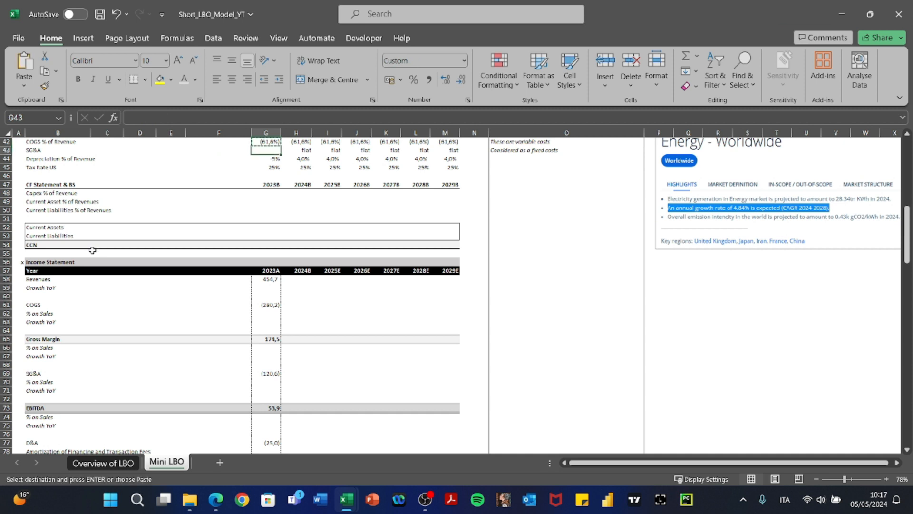
key(Down)
key(Down)
key(ctrl+shift+Right)
key(alt)
key(h)
key(v)
key(s)
key(t)
key(Return)
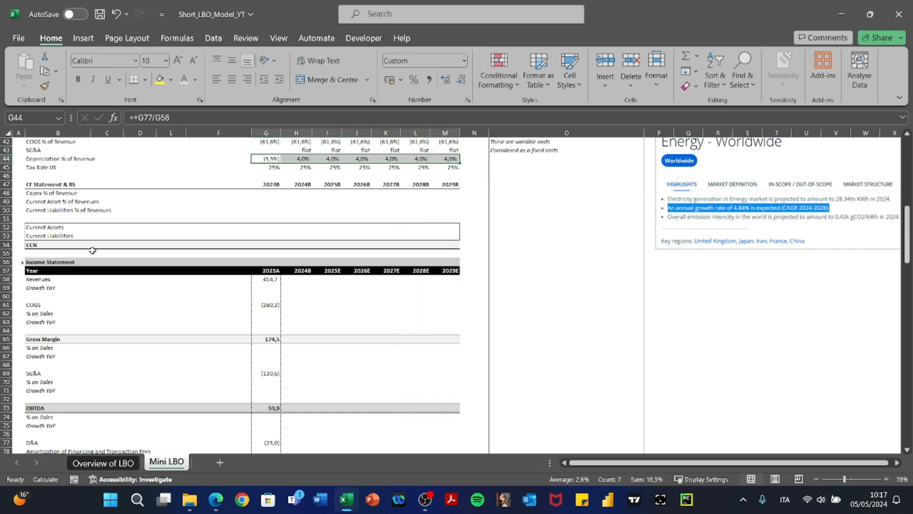
Check the 2023B depreciation formula's sign and review the 5,5% and 4,0% values.
key(F2)
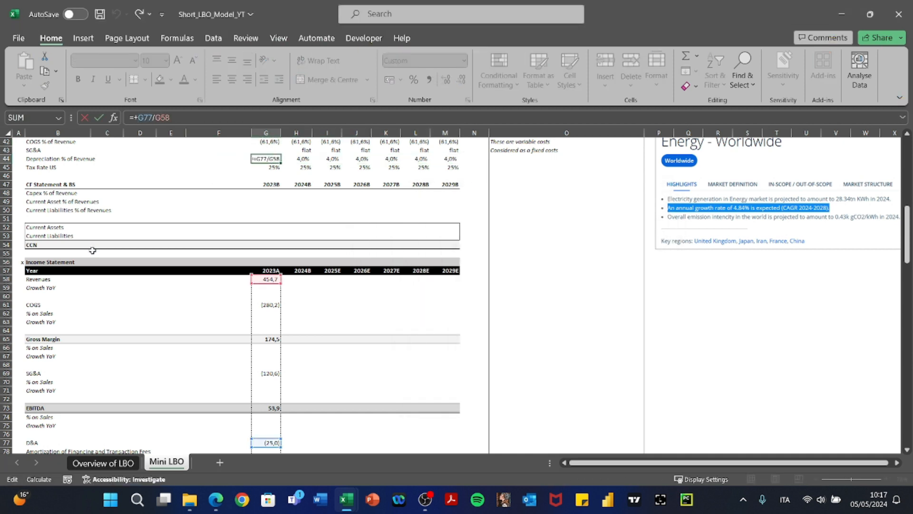
key(Escape)
key(F2)
key(Escape)
key(Right)
key(Right)
key(Right)
key(Right)
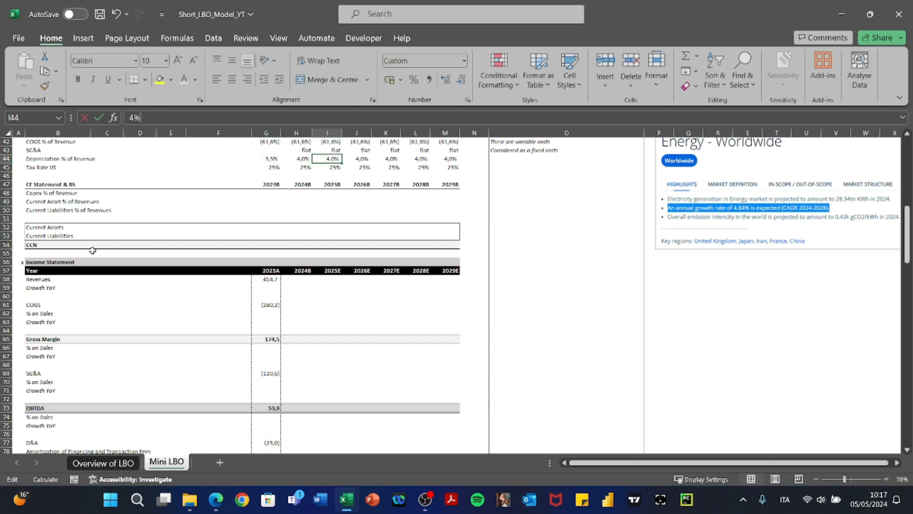
key(Right)
key(Right)
key(Left)
key(Left)
key(Left)
key(Left)
key(Left)
key(Left)
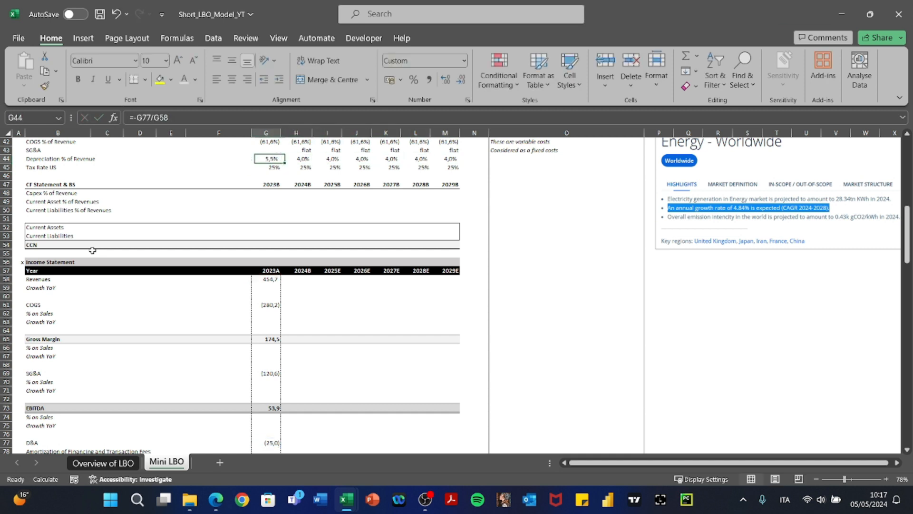
key(Right)
key(Right)
key(Right)
key(Right)
key(Right)
key(Right)
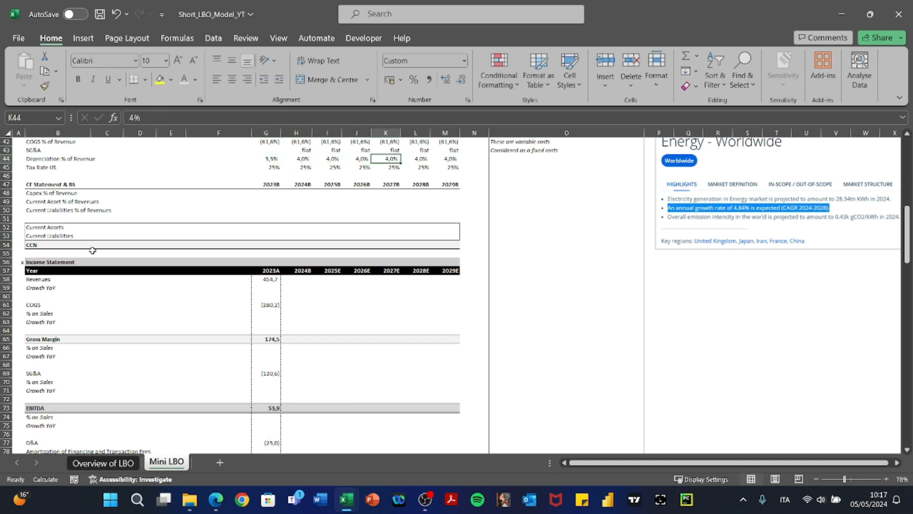
key(Escape)
key(Left)
key(Left)
key(Left)
key(Left)
key(Left)
key(Left)
key(Down)
key(Down)
key(Down)
key(Down)
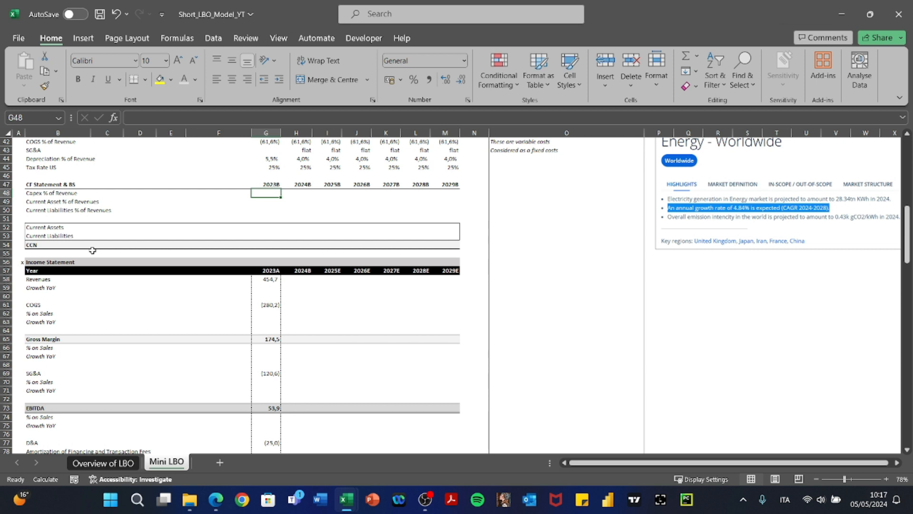
Set Capex % of Revenue to 6,5% for 2024B and paste it across 2025B–2029B.
key(Left)
key(Left)
key(Left)
key(Left)
key(Left)
key(Right)
key(Right)
key(Right)
key(Right)
key(Right)
key(Right)
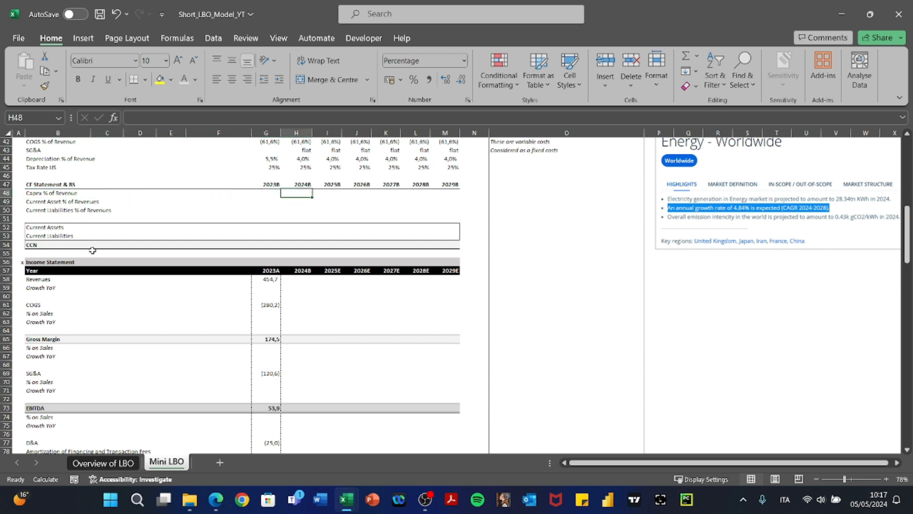
text(6,5)
key(ctrl+Return)
key(ctrl+c)
key(Right)
key(shift+Right)
key(shift+Right)
key(shift+Right)
key(shift+Right)
key(ctrl+v)
key(Escape)
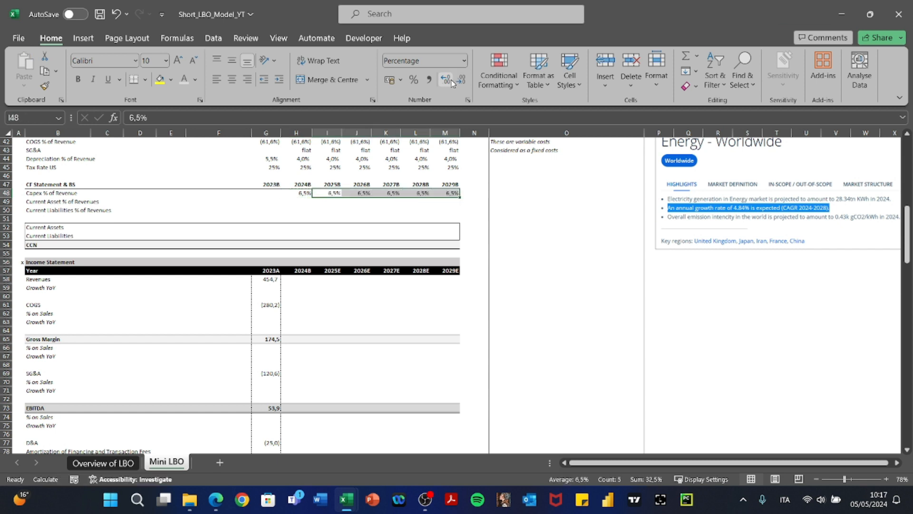
key(F2)
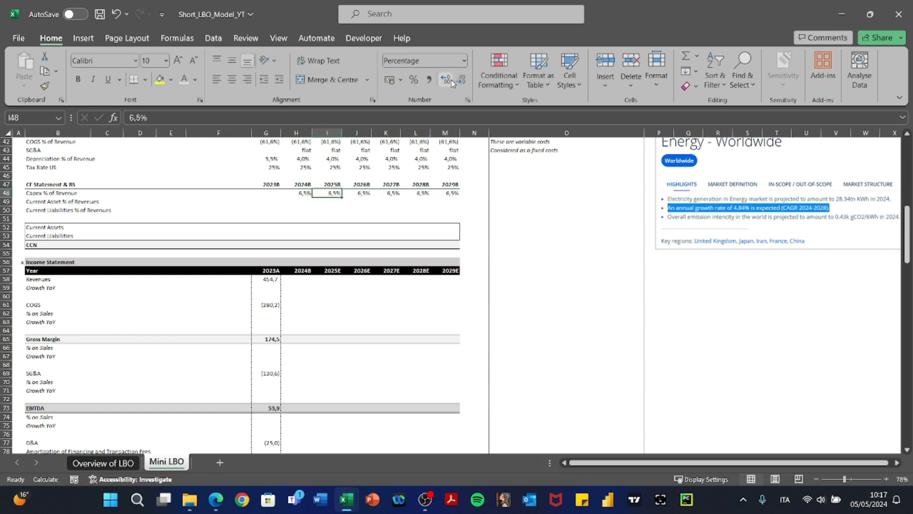
Set Current Asset % of Revenues to 15,5% for 2024B and paste it through 2029B.
key(Left)
key(Left)
key(Left)
key(Left)
key(Left)
key(Left)
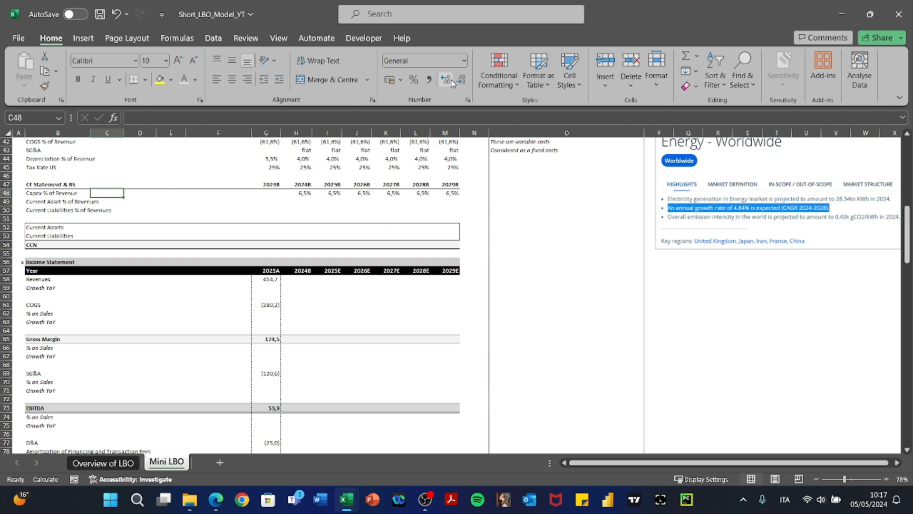
key(Down)
key(Left)
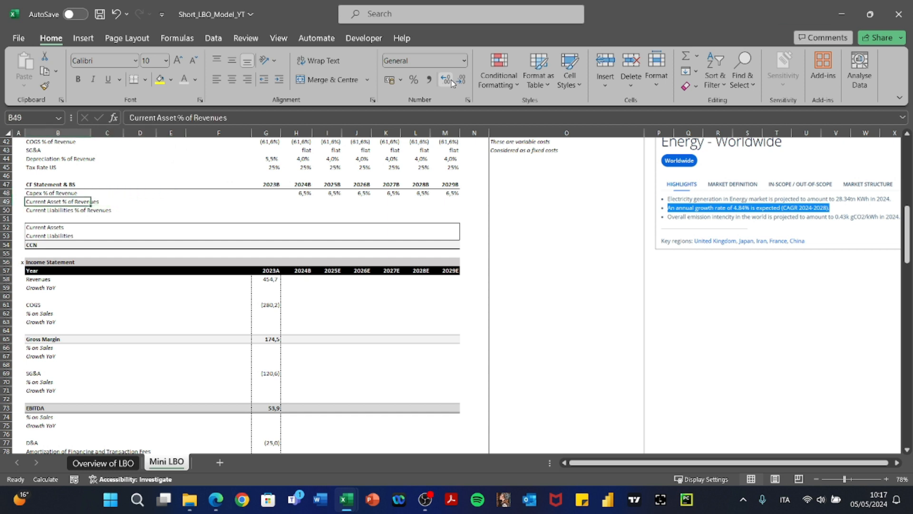
key(Right)
key(Right)
key(Right)
key(Right)
key(Right)
key(Right)
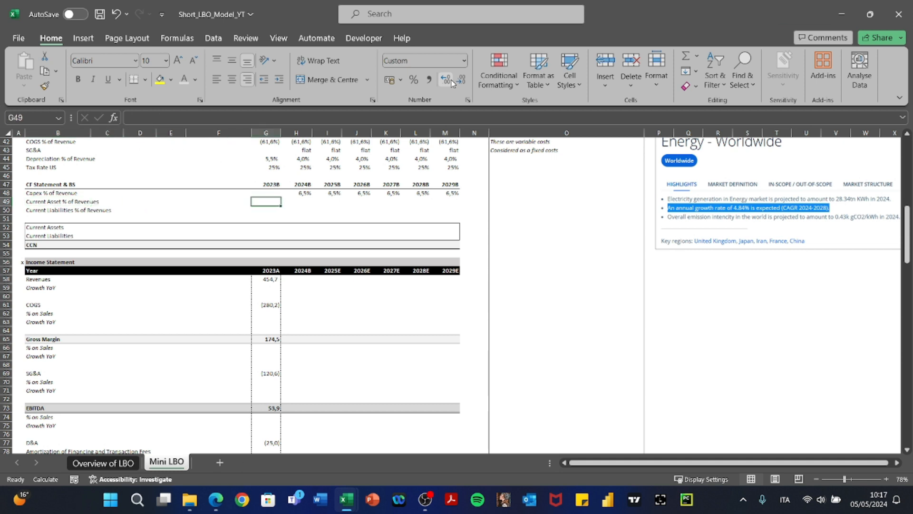
text(1)
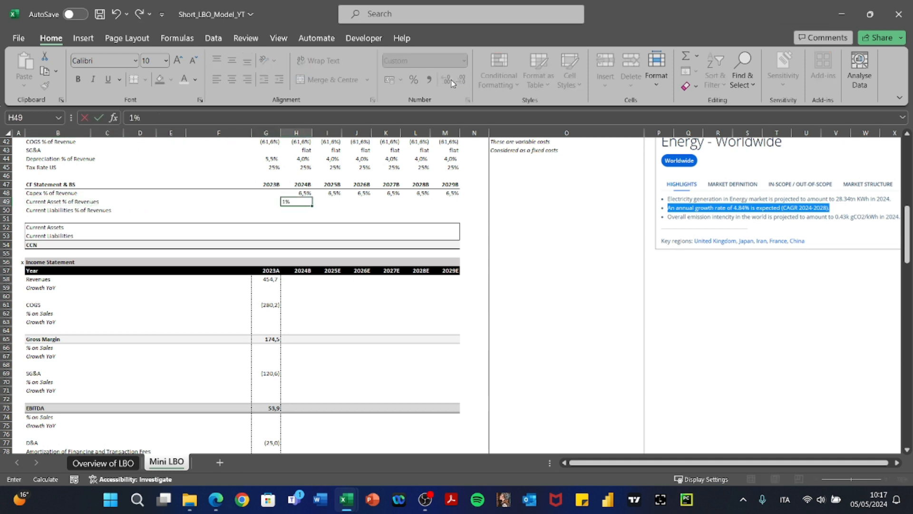
text(5,5)
key(Return)
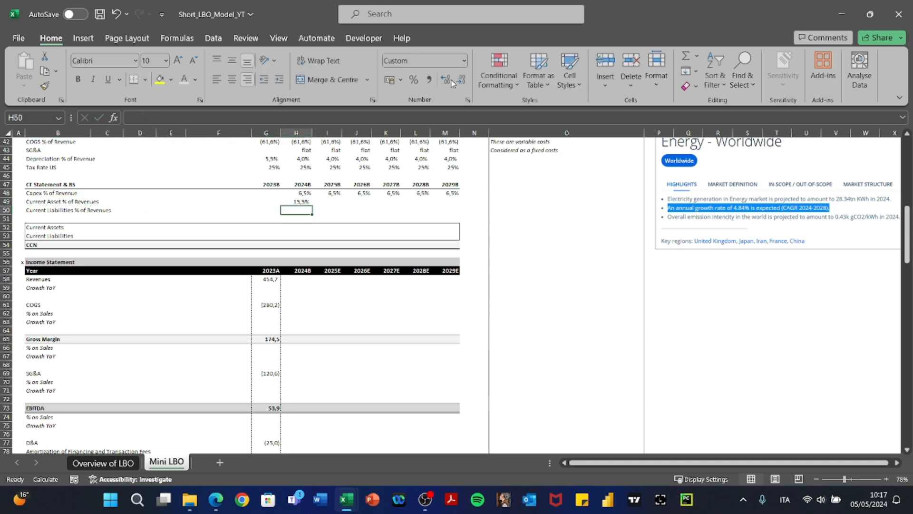
key(Up)
key(ctrl+c)
key(shift+Right)
key(shift+Right)
key(shift+Right)
key(shift+Right)
key(shift+Right)
key(ctrl+v)
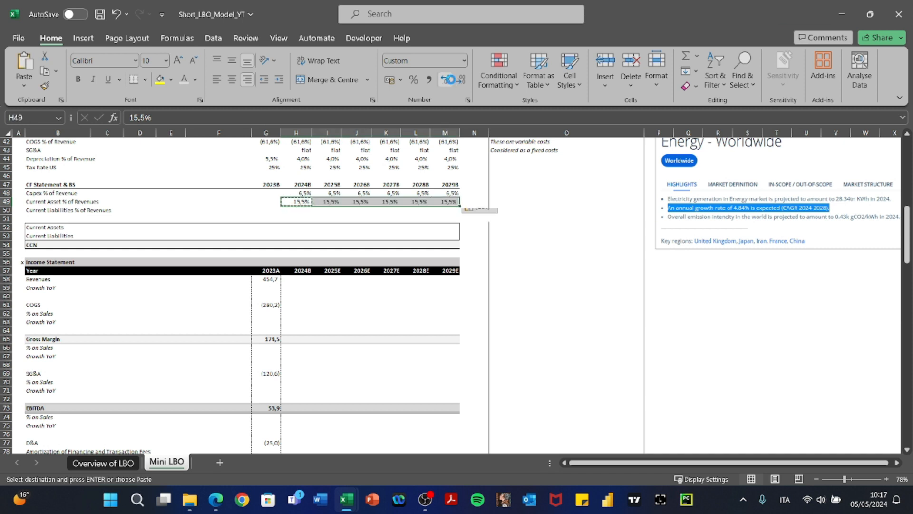
key(Escape)
key(Right)
key(Right)
key(Right)
key(Right)
key(Right)
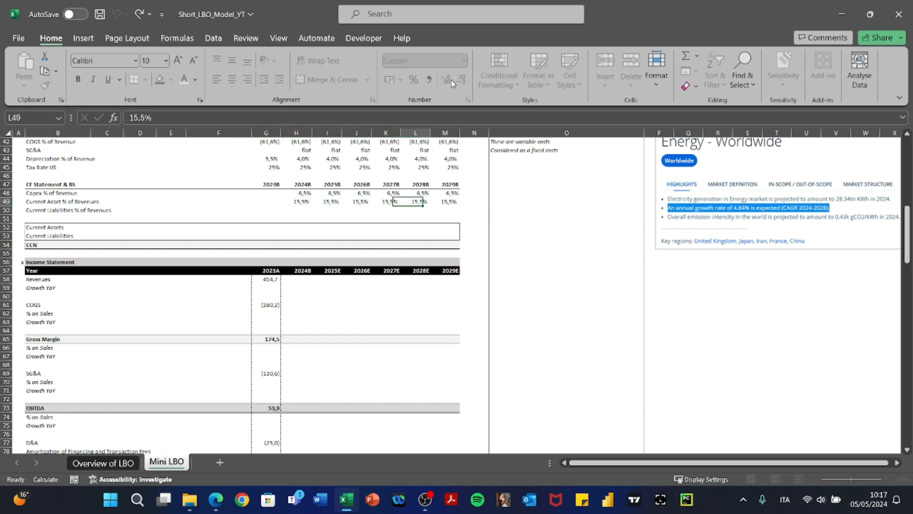
key(Left)
key(Left)
key(Left)
key(Left)
key(Left)
Set Current Liabilities % of Revenues to 16,8% for 2024B and paste it through 2029B.
key(Down)
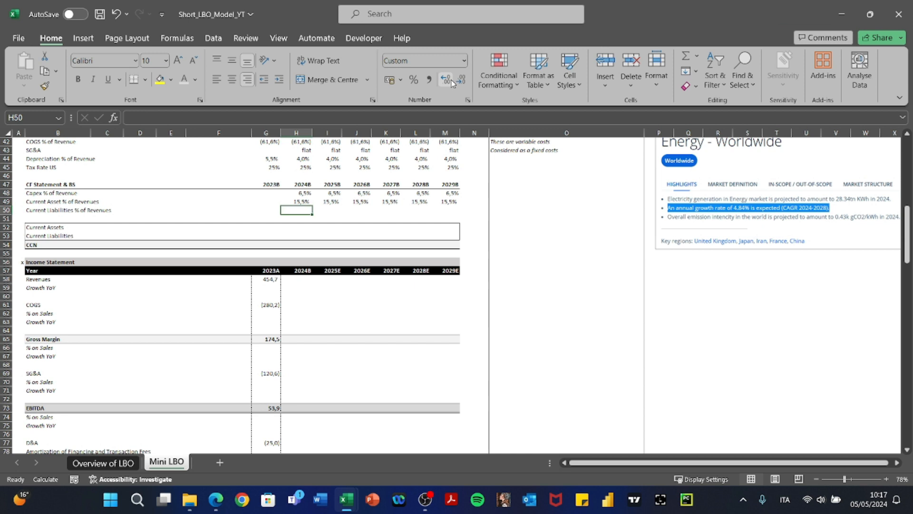
text(1)
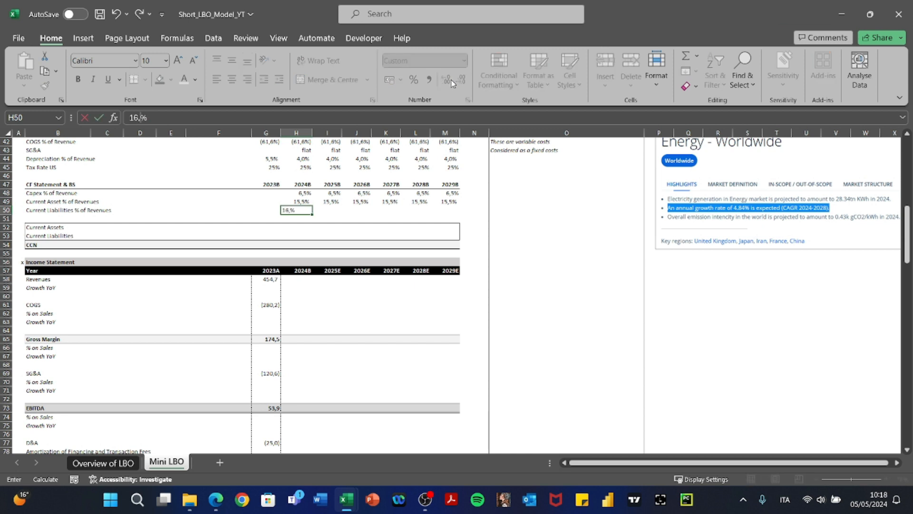
text(6,8)
key(Return)
key(Up)
key(ctrl+c)
key(shift+Right)
key(shift+Right)
key(shift+Right)
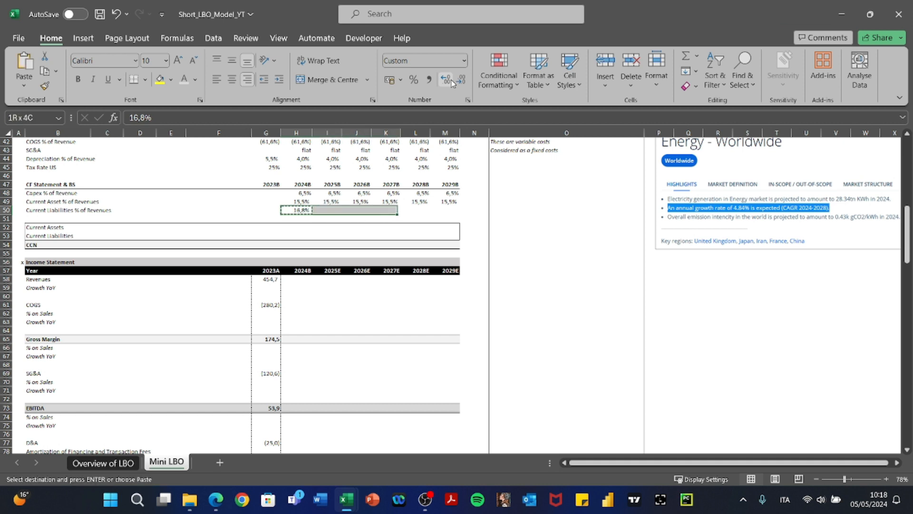
key(shift+Right)
key(shift+Right)
key(ctrl+c)
key(ctrl+v)
key(Left)
key(Right)
key(Escape)
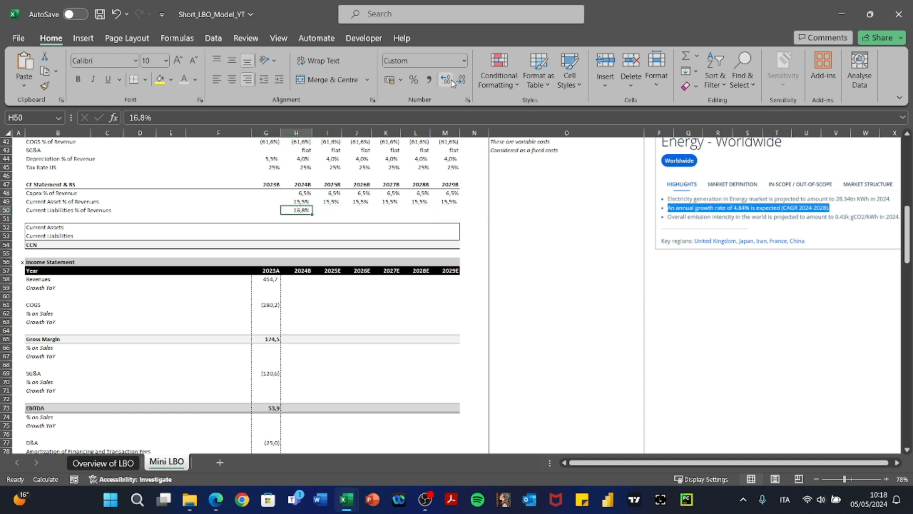
key(ctrl+c)
key(shift+Right)
key(shift+Right)
key(shift+Right)
key(shift+Right)
key(shift+Right)
key(ctrl+v)
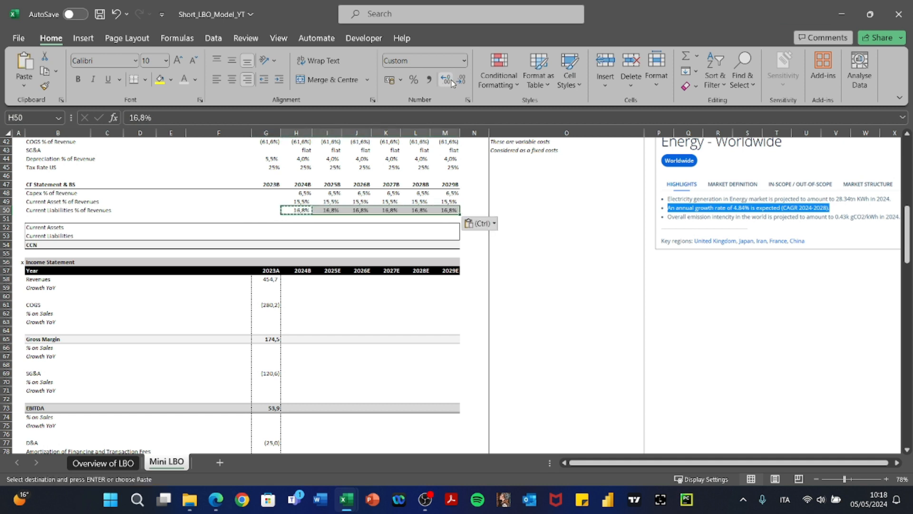
key(Left)
key(Right)
key(Escape)
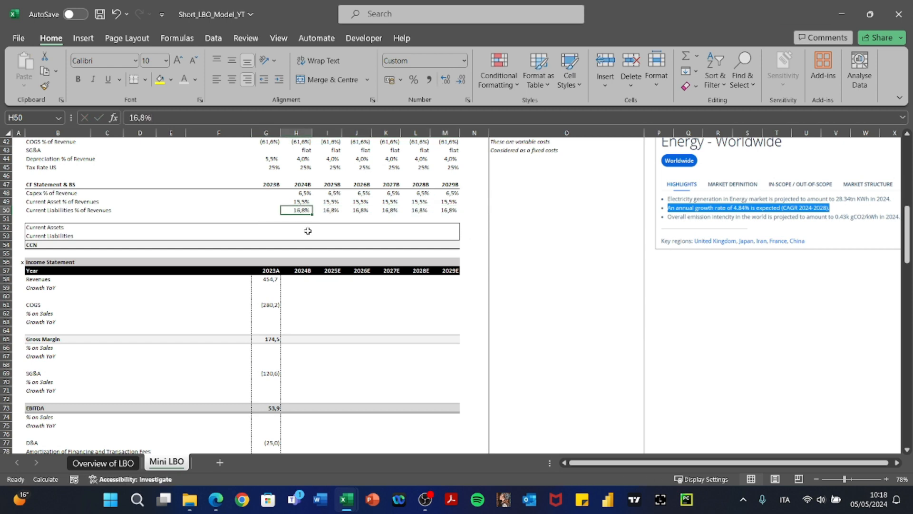
scroll(308, 230, up, 5)
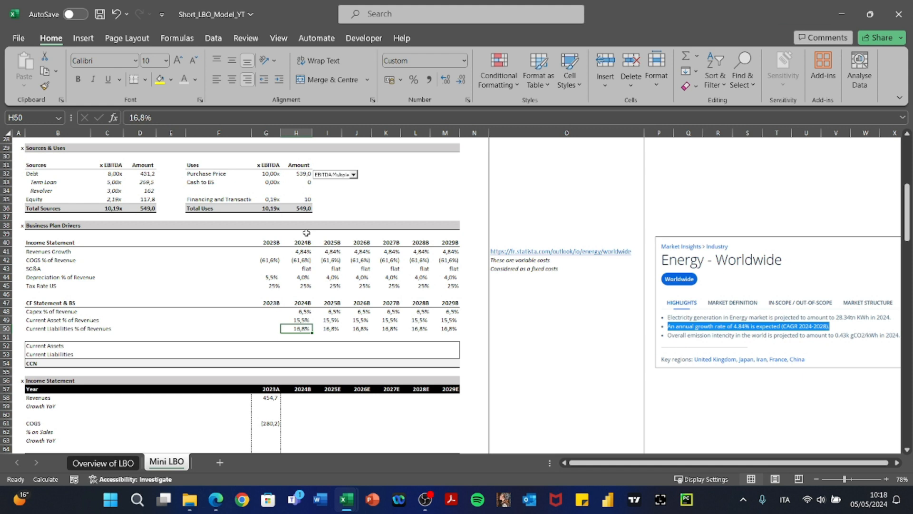
key(Right)
key(Right)
key(Right)
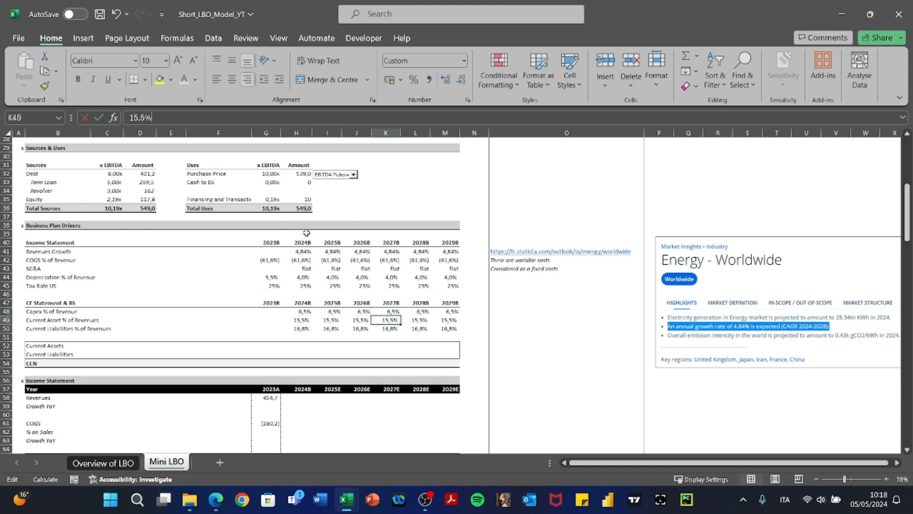
key(ctrl+z)
key(Left)
key(Left)
key(Left)
key(Up)
key(Up)
key(Up)
key(Up)
key(Up)
key(Up)
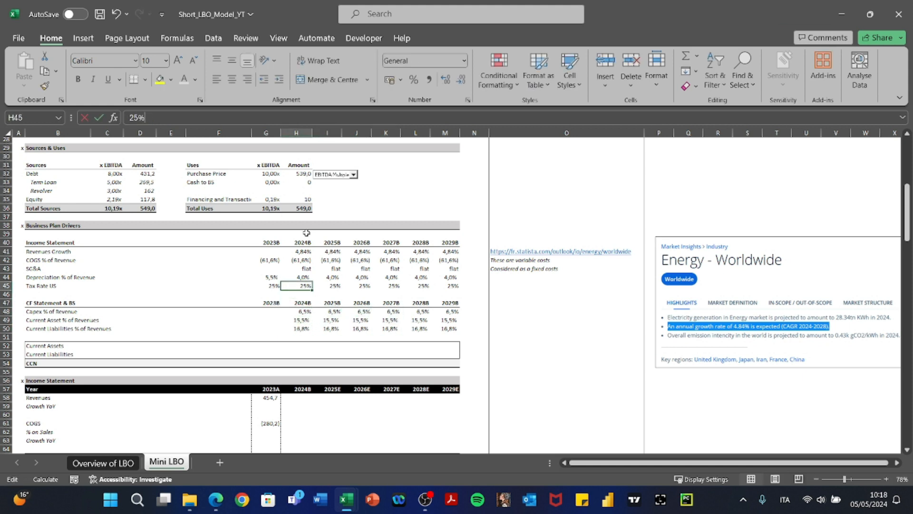
key(F2)
key(Escape)
key(Up)
key(Up)
key(F2)
key(Escape)
key(Up)
key(Right)
key(F2)
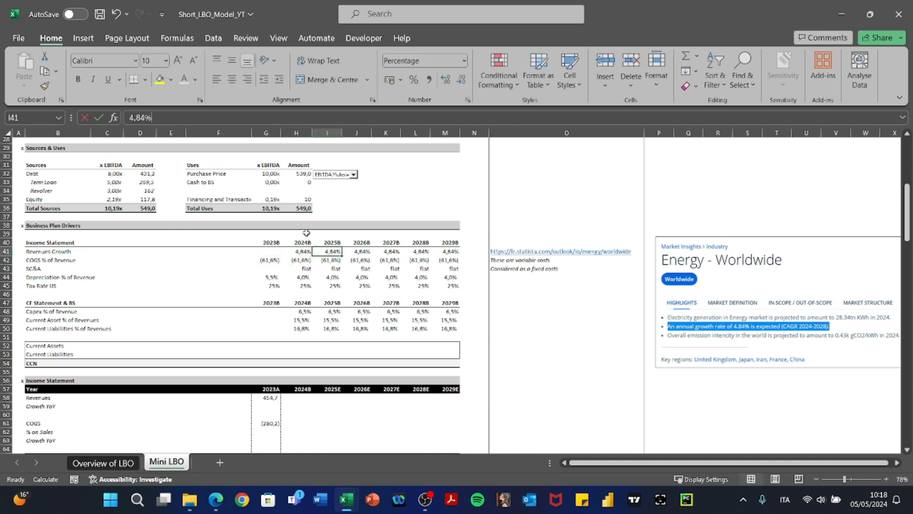
key(Right)
key(Right)
key(Right)
key(Right)
key(shift+Down)
key(shift+Down)
key(shift+Down)
key(shift+Down)
key(shift+Down)
key(shift+Down)
key(shift+Down)
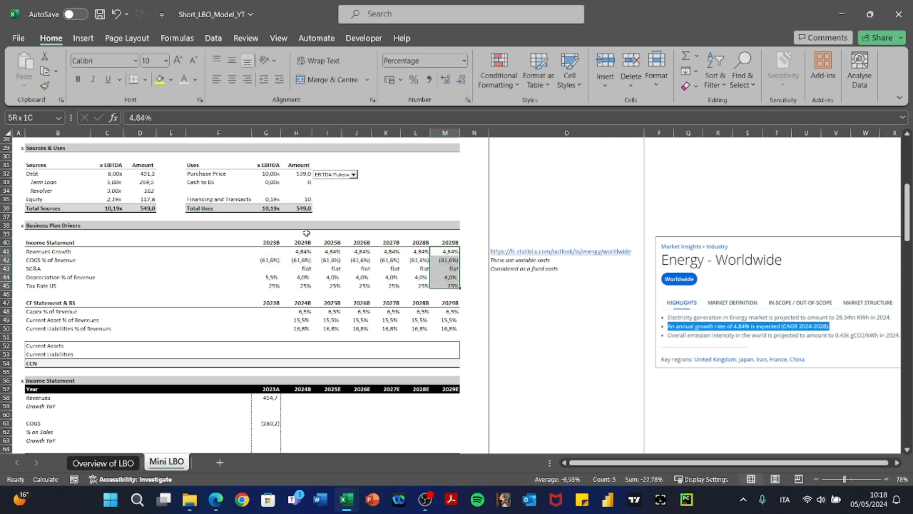
key(shift+Down)
key(shift+Down)
key(shift+Left)
key(shift+Left)
key(shift+Left)
key(shift+Left)
key(shift+Left)
key(shift+Left)
key(shift+Left)
key(shift+Left)
key(shift+Left)
key(shift+Left)
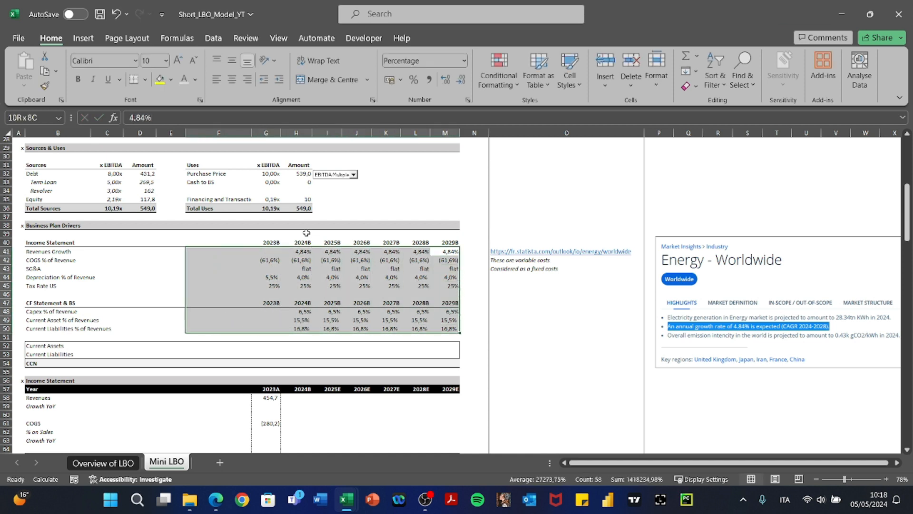
key(shift+Left)
scroll(325, 284, down, 3)
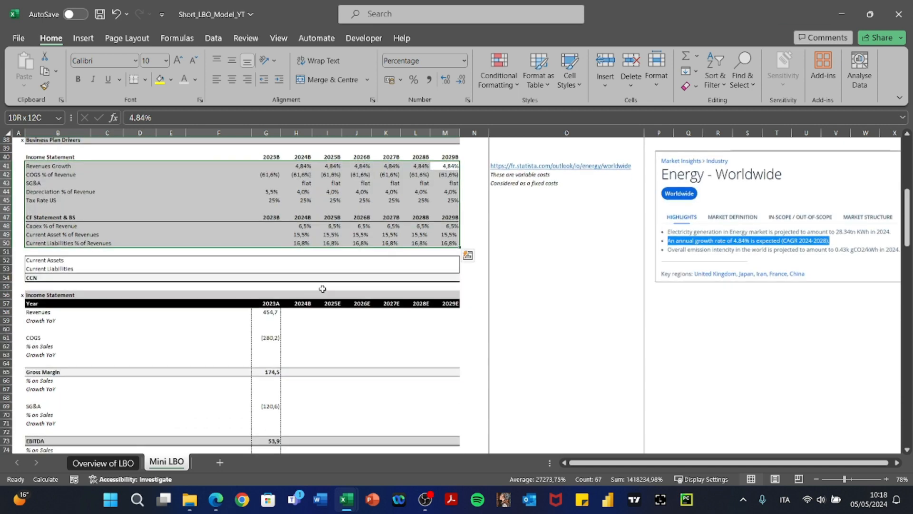
click(284, 267)
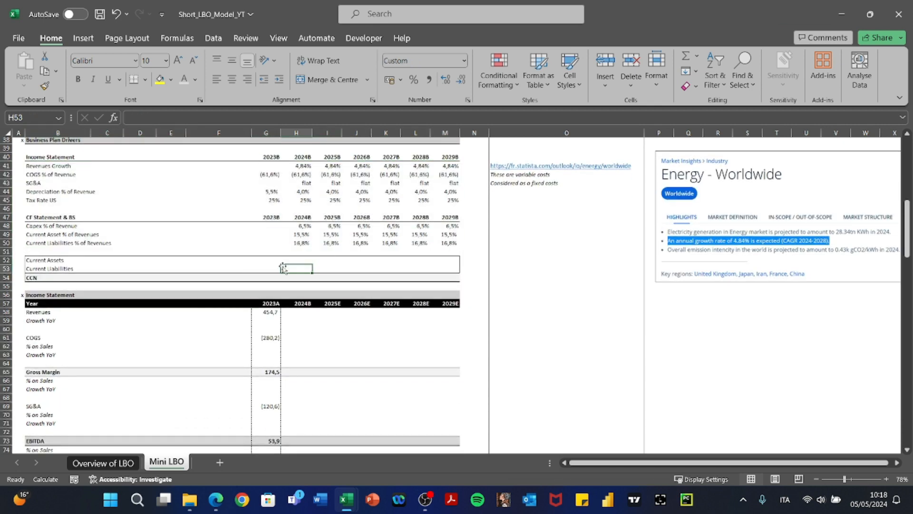
key(Left)
key(Down)
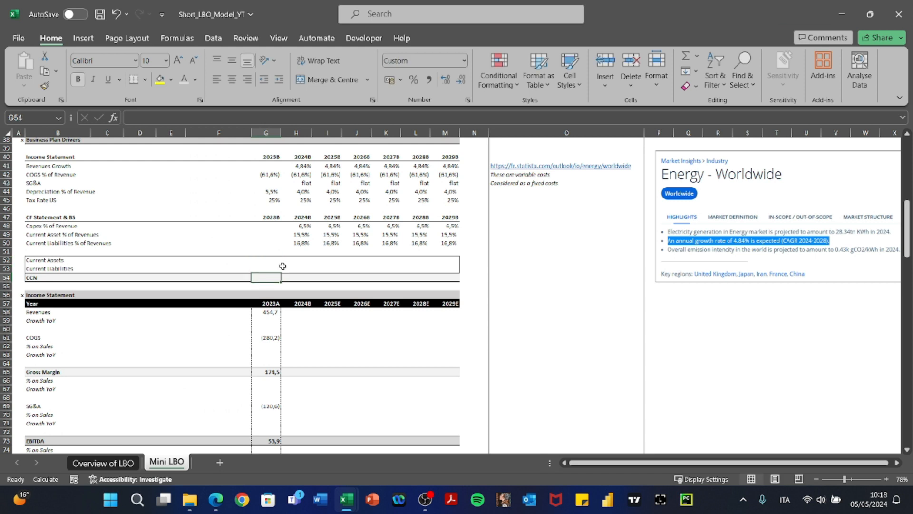
key(Right)
key(Up)
key(Up)
key(Down)
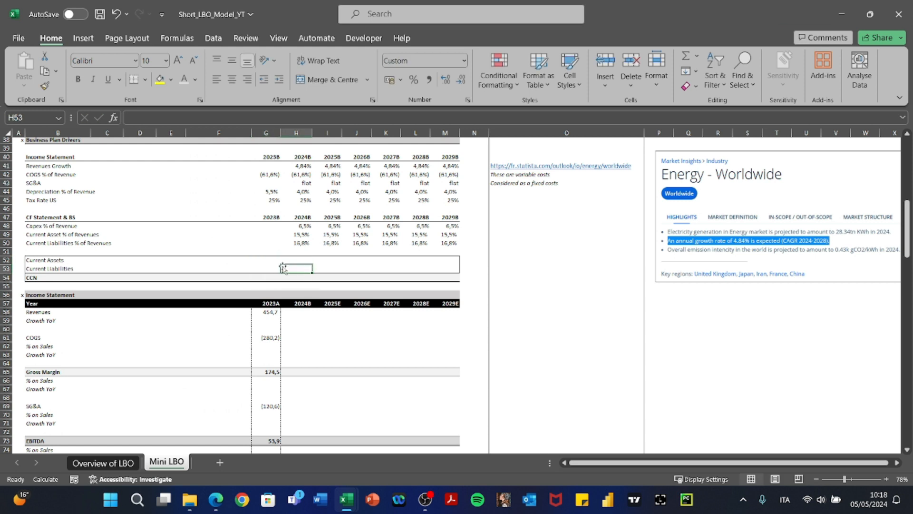
key(Down)
key(Left)
key(Left)
key(Down)
key(Down)
key(Down)
key(Down)
key(Down)
key(Down)
key(Down)
key(Up)
key(Up)
key(Up)
key(Right)
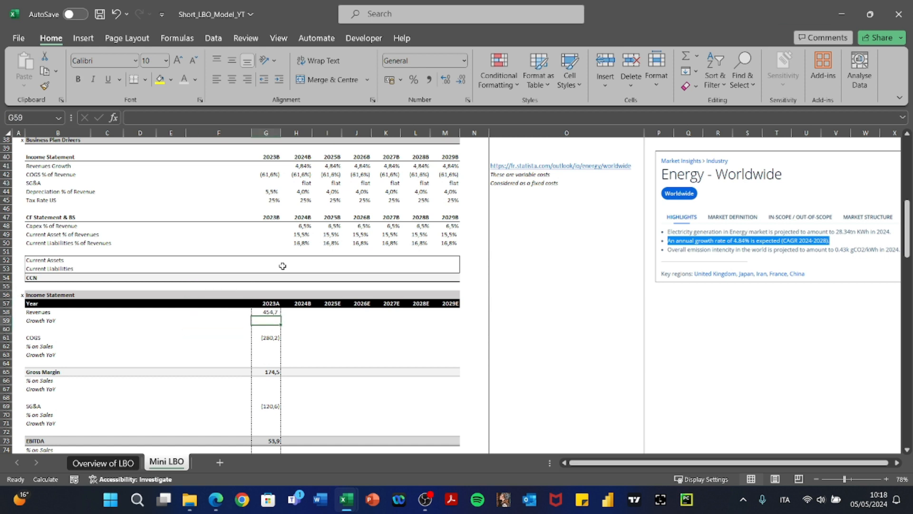
key(Right)
Complete the 2024B revenue formula from 2023A revenue and growth, and copy it through 2029E.
text(+)
key(Left)
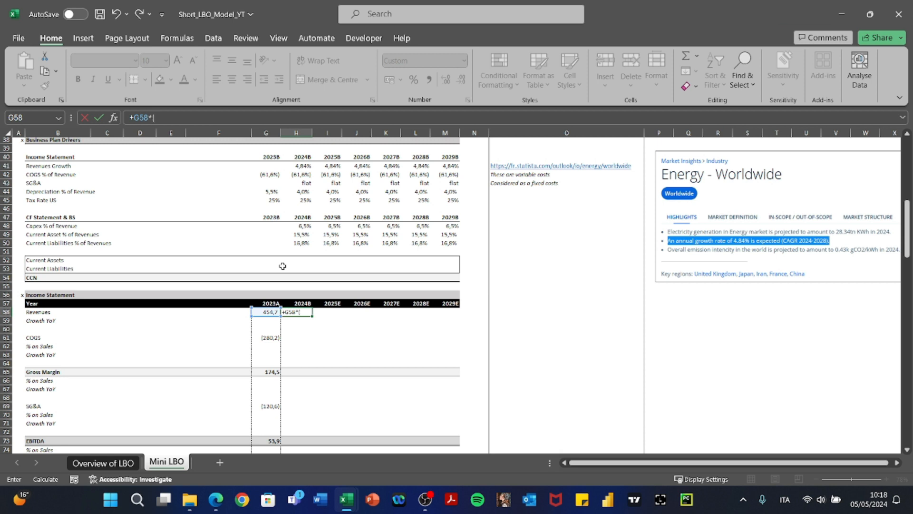
key(Up)
key(Up)
key(Up)
key(Up)
key(Up)
key(Up)
key(Up)
key(Up)
key(Up)
key(Up)
key(Up)
key(Up)
key(Up)
key(Up)
key(Up)
key(Up)
key(Up)
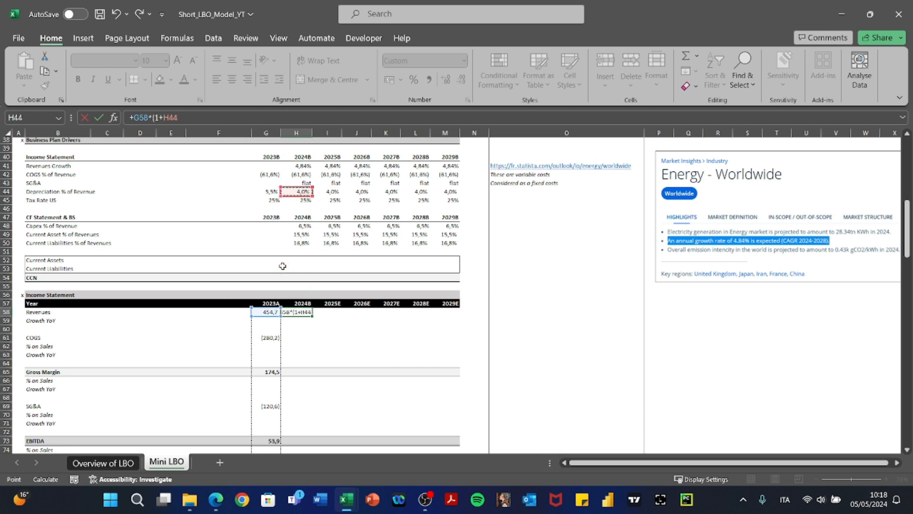
text())
key(Return)
key(Up)
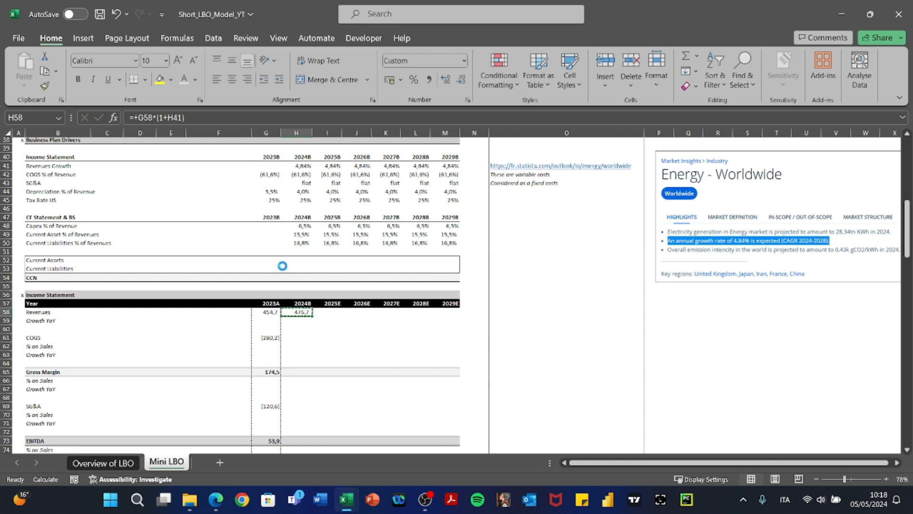
key(ctrl+c)
key(Right)
key(shift+Right)
key(shift+Right)
key(shift+Right)
key(shift+Right)
key(ctrl+v)
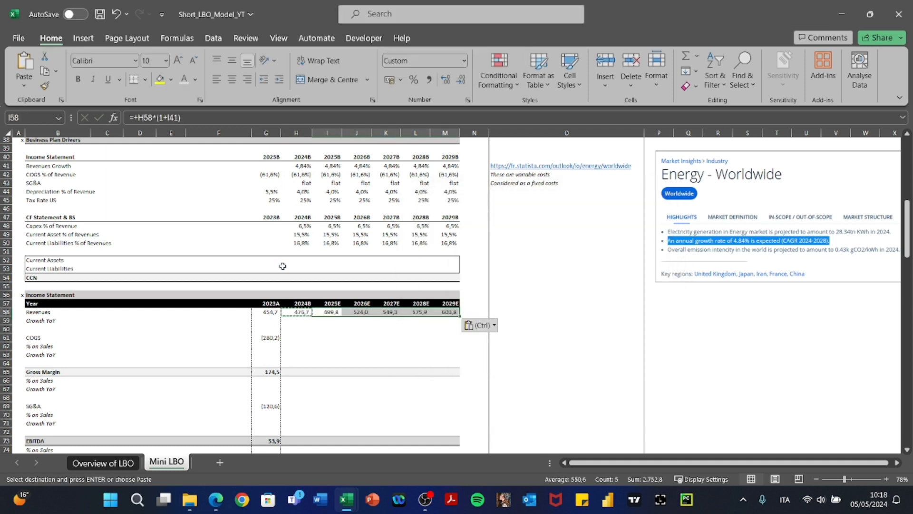
key(F2)
key(Escape)
Enter the 2024B Growth YoY formula: 2024B revenue divided by 2023A revenue, minus 1.
key(Left)
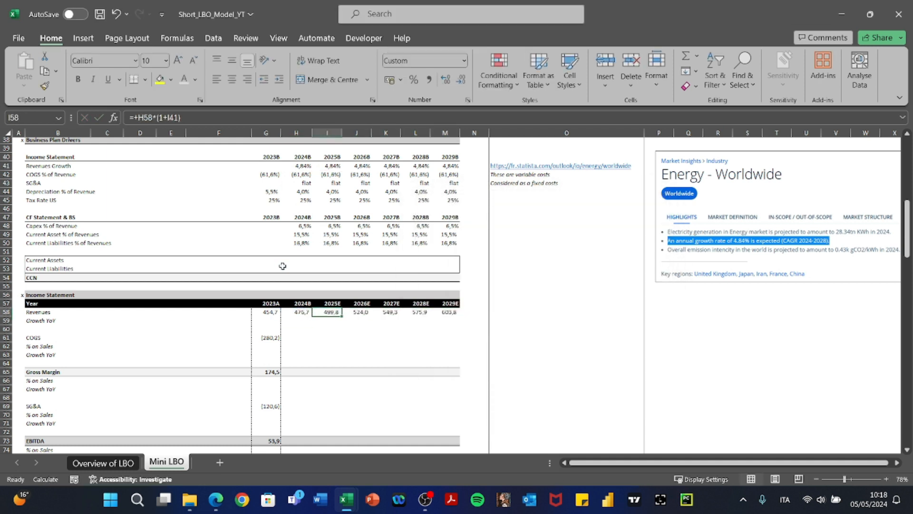
key(Down)
text(+)
key(Up)
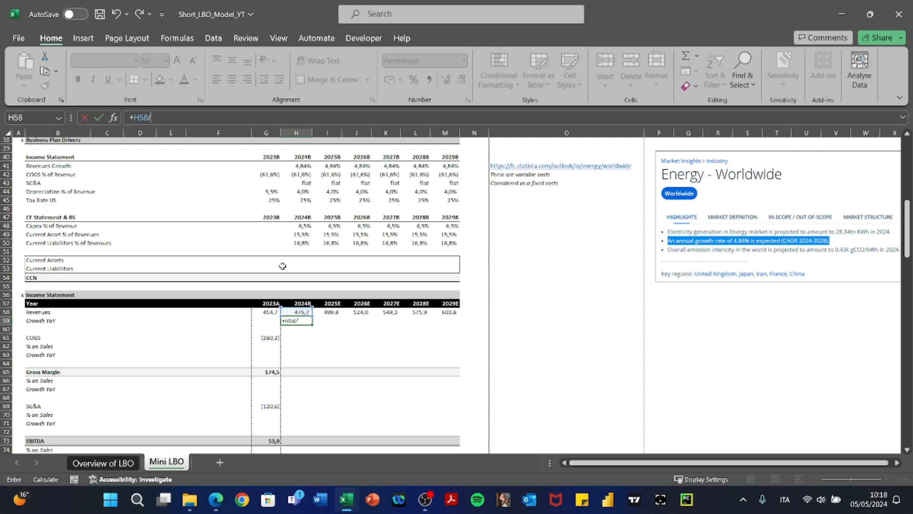
text(/)
key(Left)
key(Up)
text(-1)
key(Return)
Copy the growth formula across I59:M59, each year showing 4,84%.
key(Up)
key(ctrl+c)
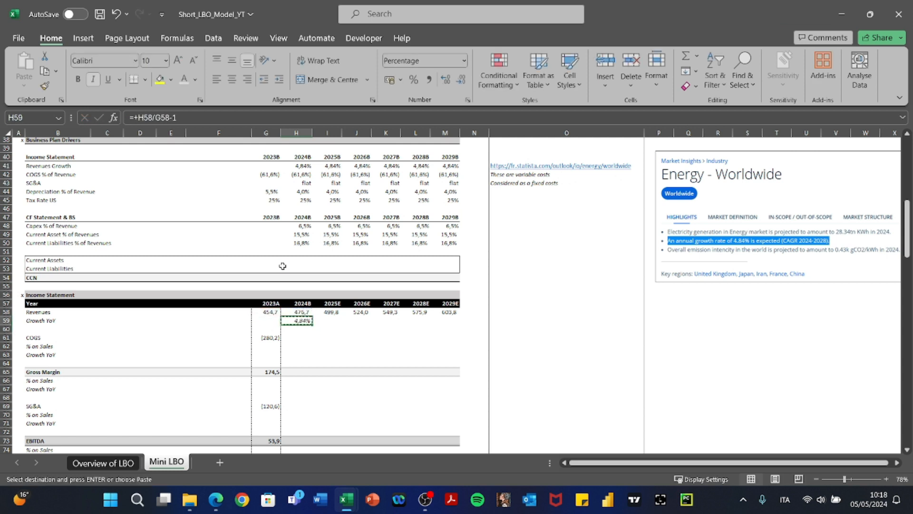
key(shift+Right)
key(shift+Right)
key(shift+Right)
key(shift+Right)
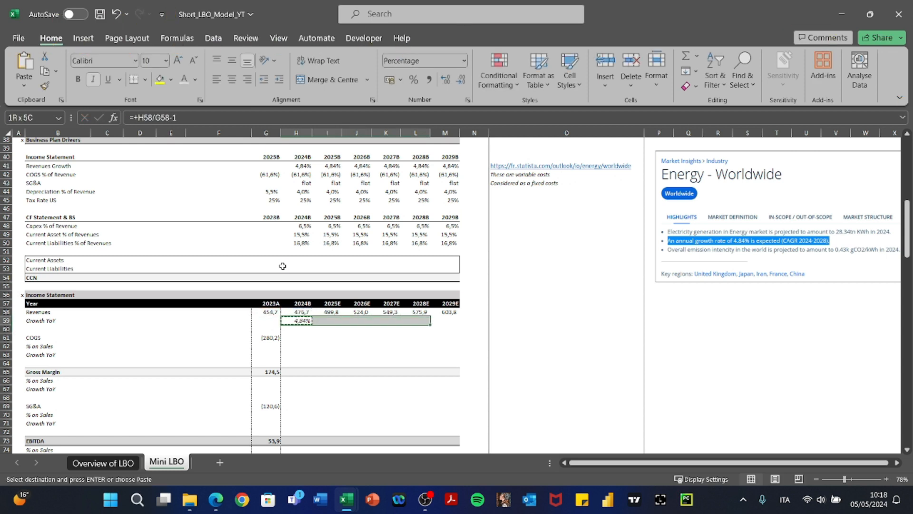
key(shift+Right)
key(ctrl+v)
key(Return)
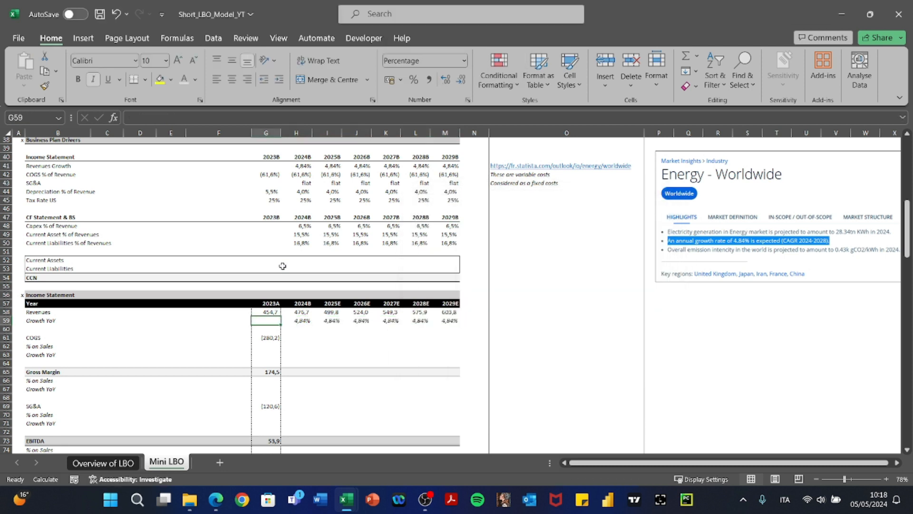
Check the pasted growth formulas in J59 through M59.
key(Right)
key(Right)
key(F2)
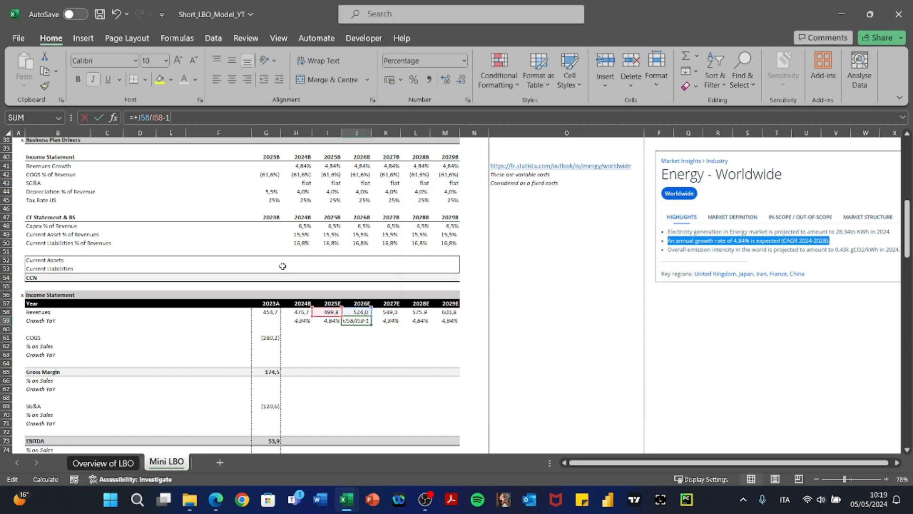
key(Tab)
key(F2)
key(Tab)
key(F2)
key(Tab)
key(Left)
key(Left)
key(Left)
key(Left)
key(Left)
key(Down)
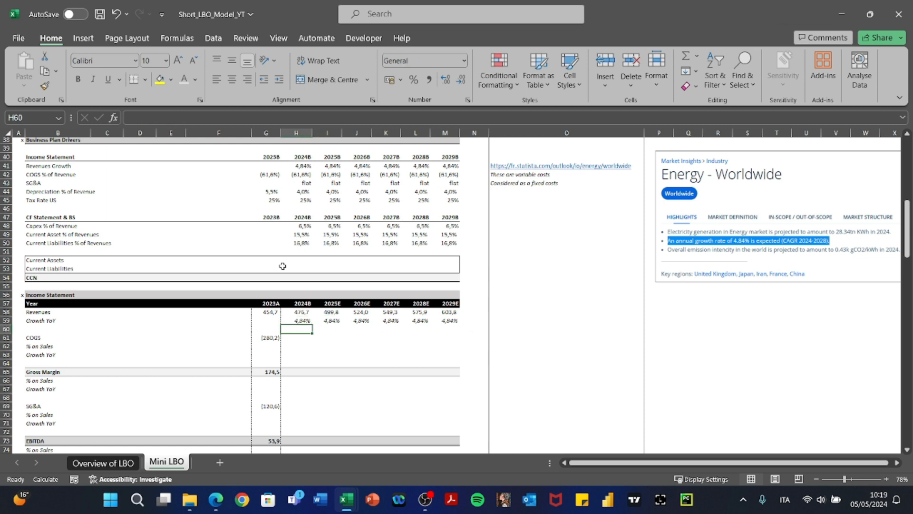
key(Down)
key(Left)
Enter =+G61/G$58 in G62 and format it as a percentage, showing -62%.
key(Down)
text(+)
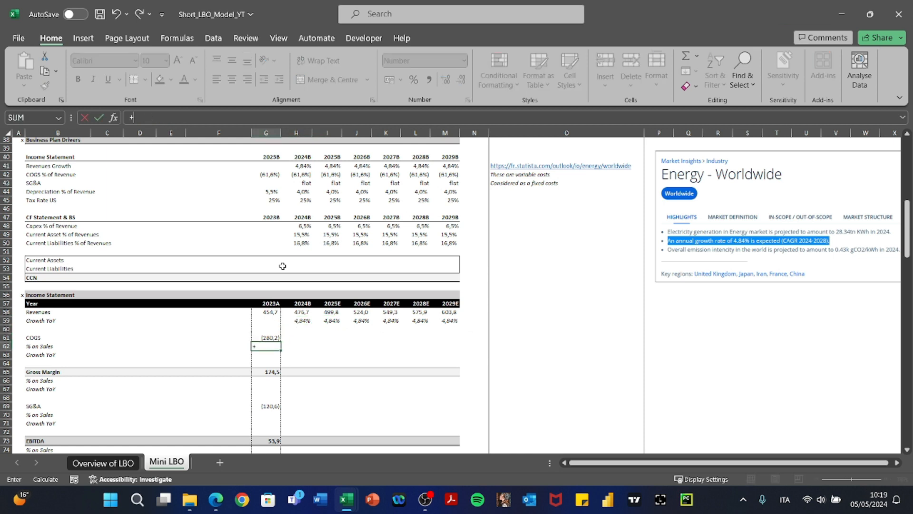
key(Up)
key(Up)
key(Up)
key(Up)
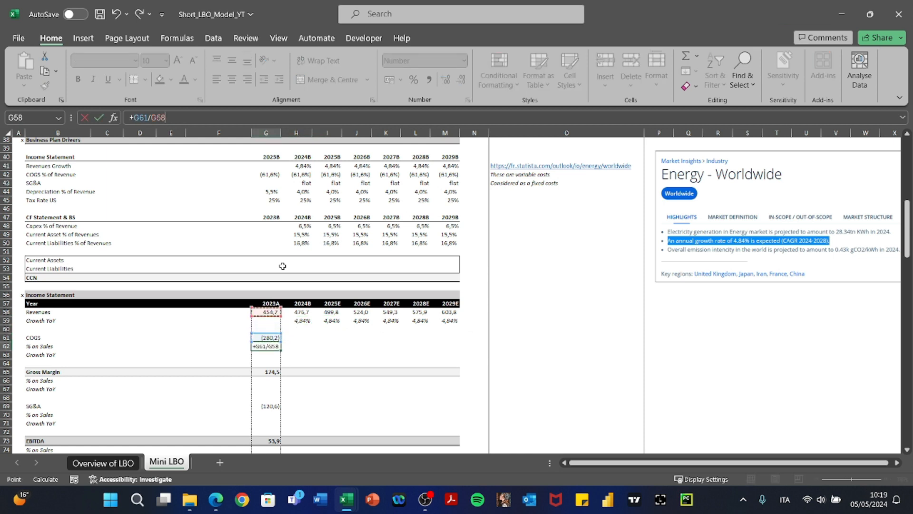
key(F5)
key(Return)
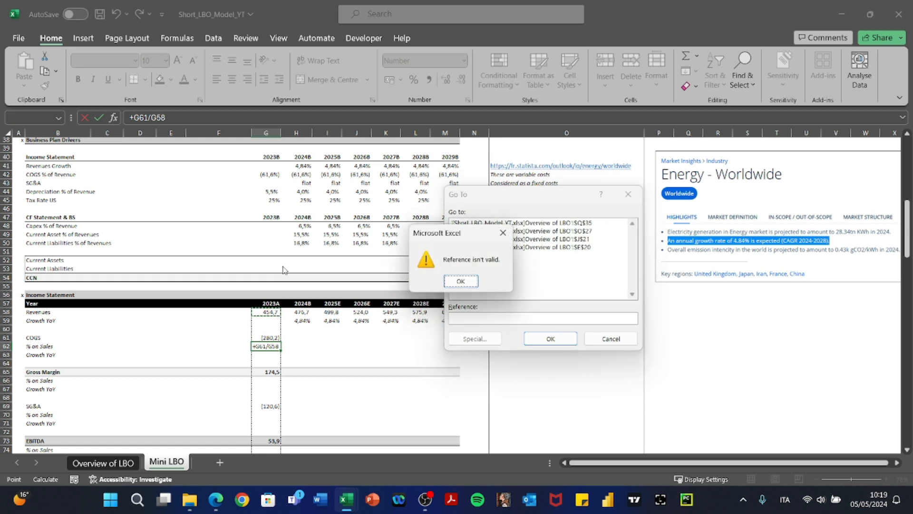
key(Return)
key(Escape)
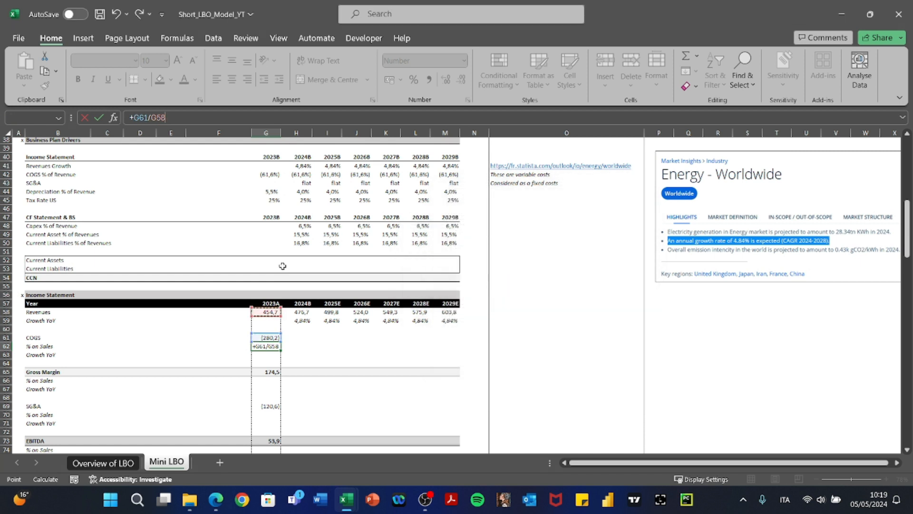
key(F4)
key(ctrl+Return)
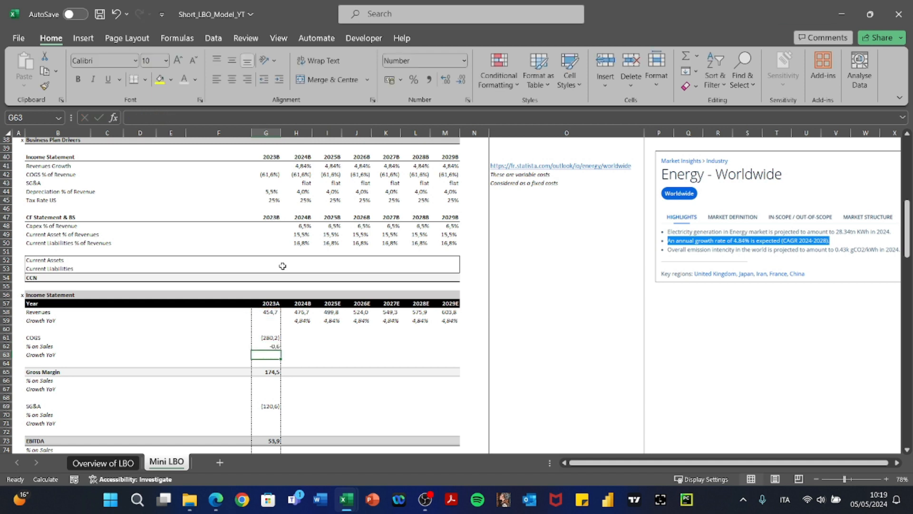
key(ctrl+shift+5)
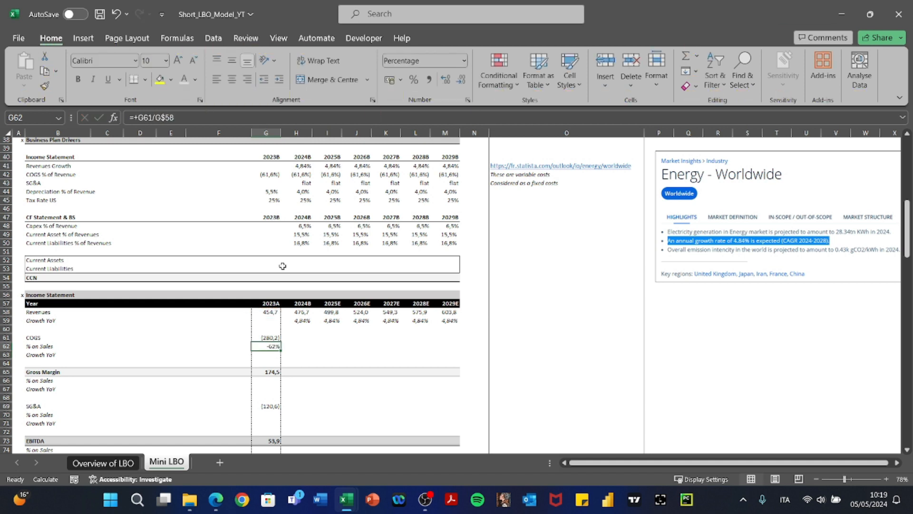
key(Up)
key(Up)
key(Up)
key(Up)
key(Down)
key(Down)
key(Down)
key(Down)
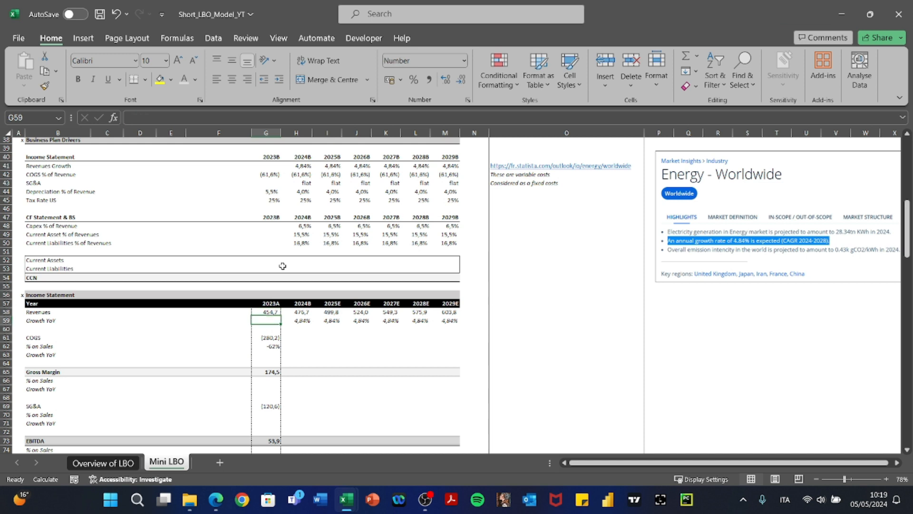
Apply the custom parenthesised percentage format to G62 so it reads (61,62%).
key(ctrl+1)
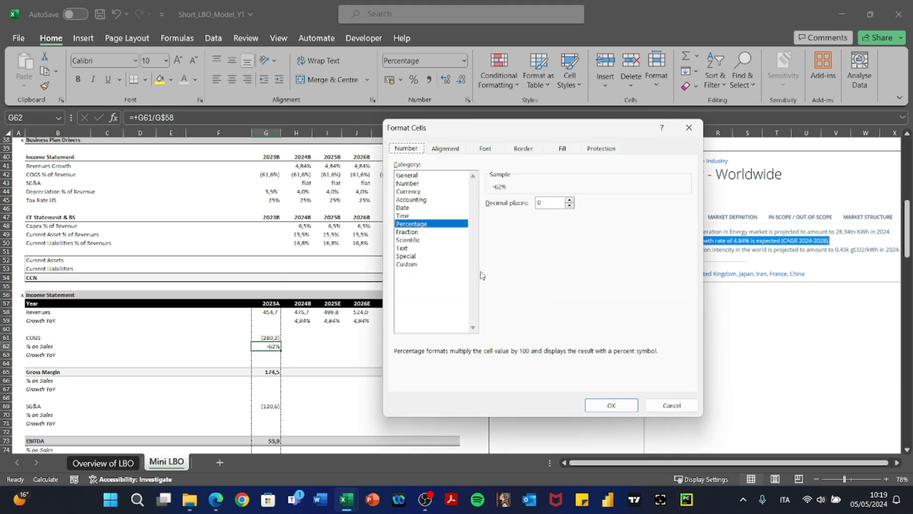
click(432, 265)
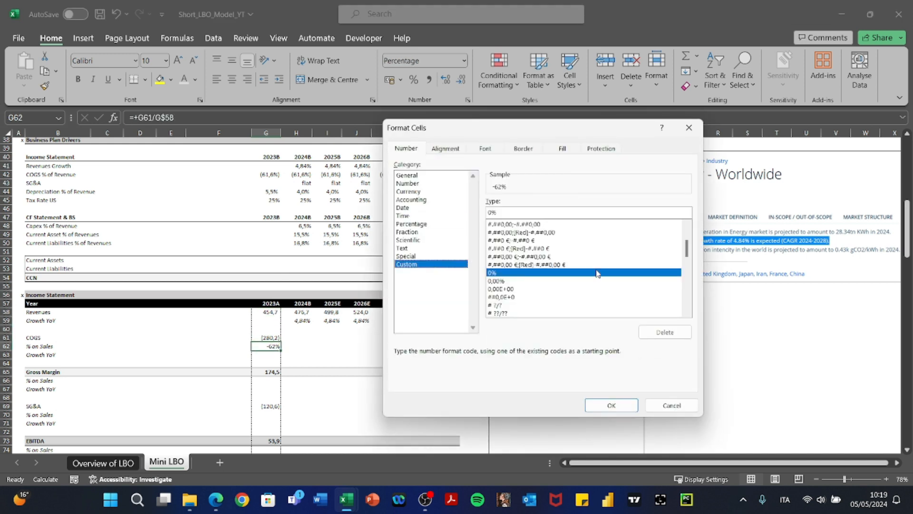
drag(688, 255, 685, 291)
click(635, 290)
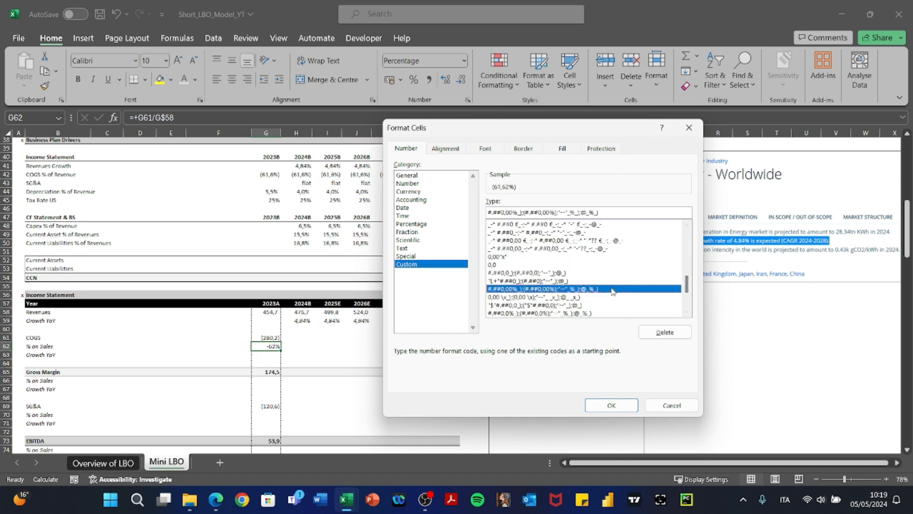
click(612, 405)
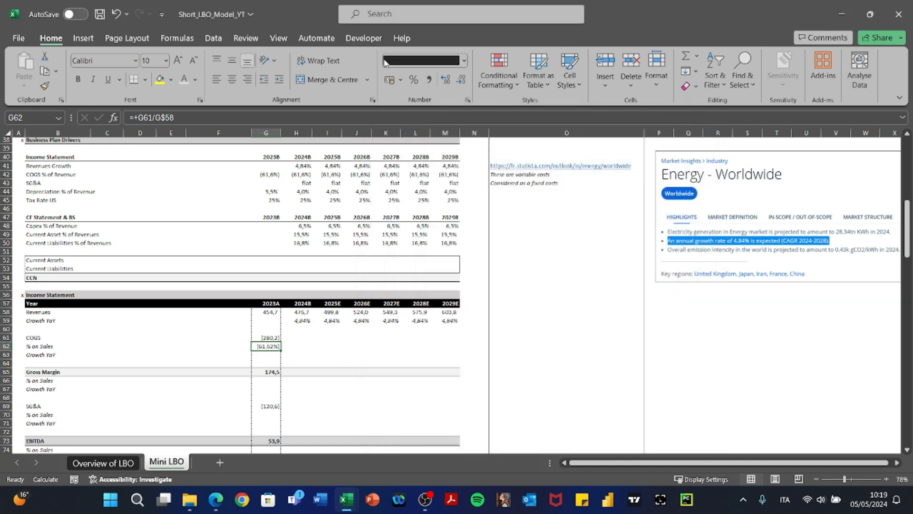
Paste-special the 2023A % on Sales formula into H62:M62.
key(Right)
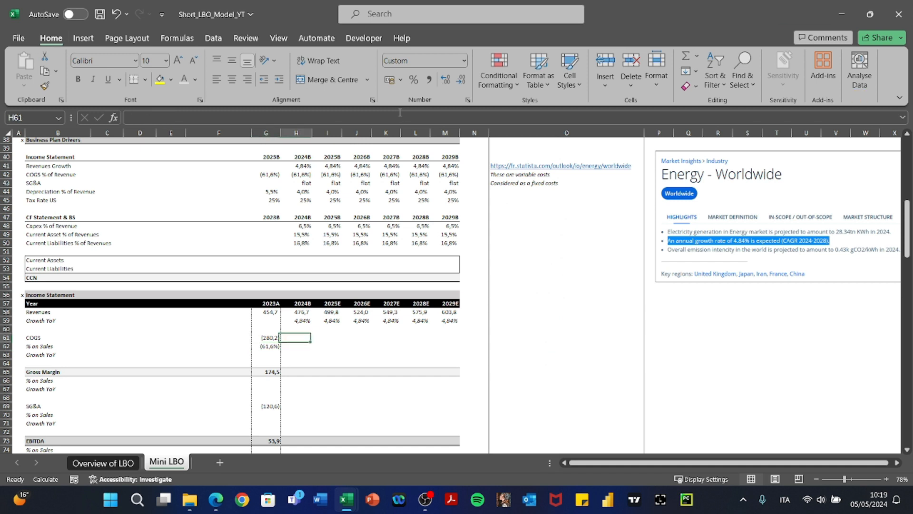
key(Left)
key(ctrl+c)
key(Right)
key(shift+Right)
key(shift+Right)
key(shift+Right)
key(shift+Right)
key(shift+Right)
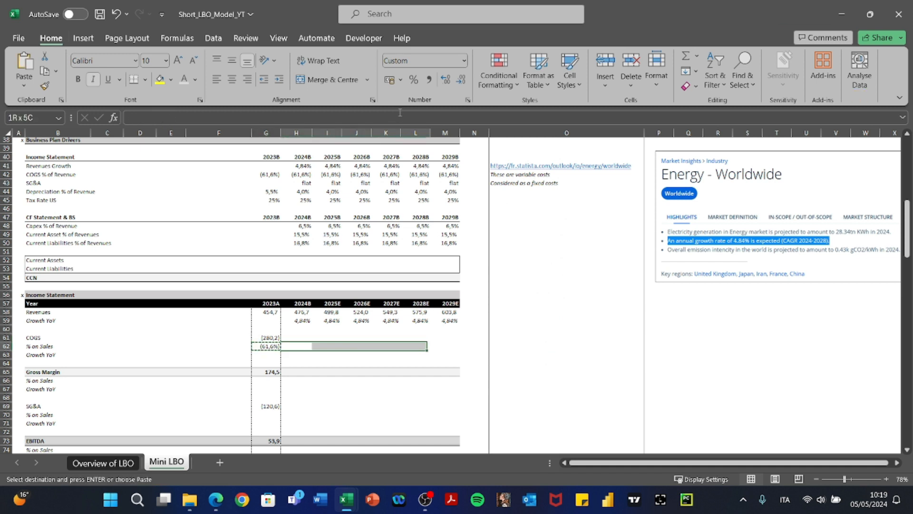
key(ctrl+alt+v)
key(Return)
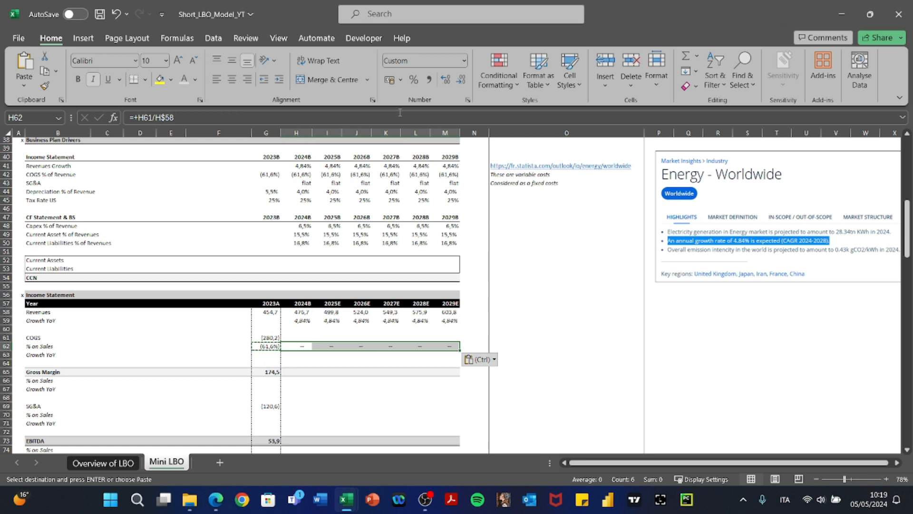
key(Left)
key(ctrl+Right)
key(ctrl+shift+Left)
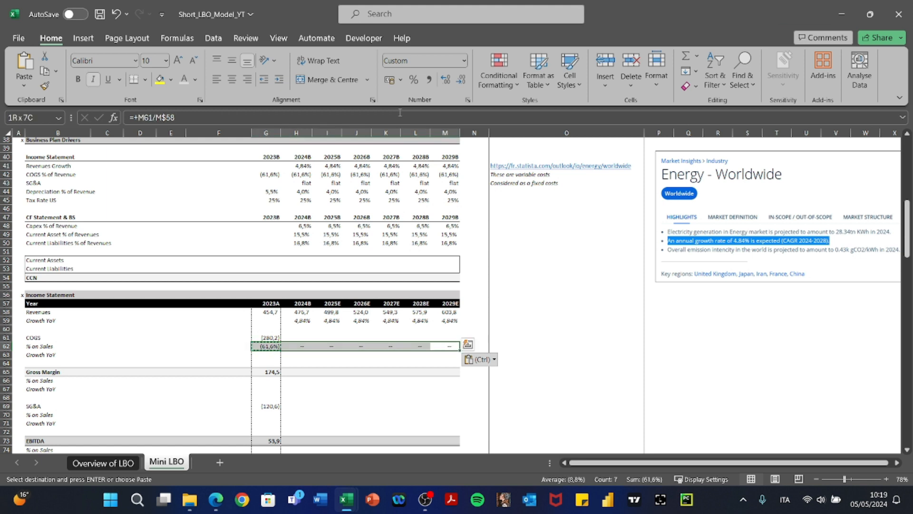
key(Escape)
Link 2024B % on Sales to the COGS driver (=+H42) and copy it across I62:M62.
key(Up)
key(Left)
key(Left)
key(Left)
key(Left)
key(Left)
key(Left)
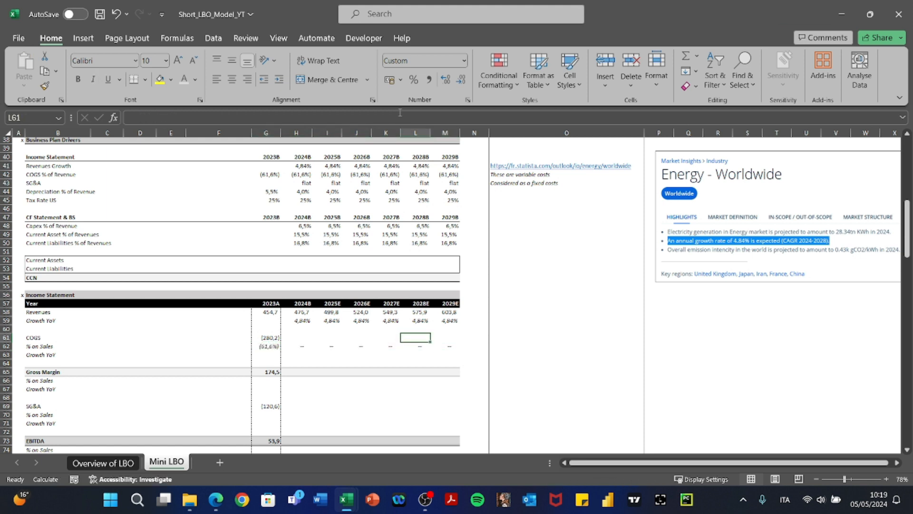
key(Right)
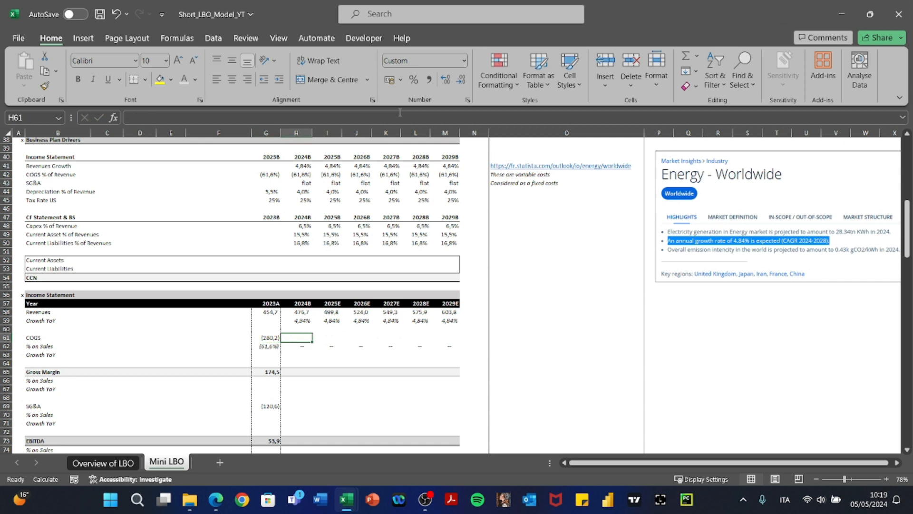
key(Down)
text(+)
key(Up)
key(Up)
key(Up)
key(Up)
key(Up)
key(Up)
key(Up)
key(Up)
key(Up)
key(Up)
key(Up)
key(Up)
key(Up)
key(Up)
key(Up)
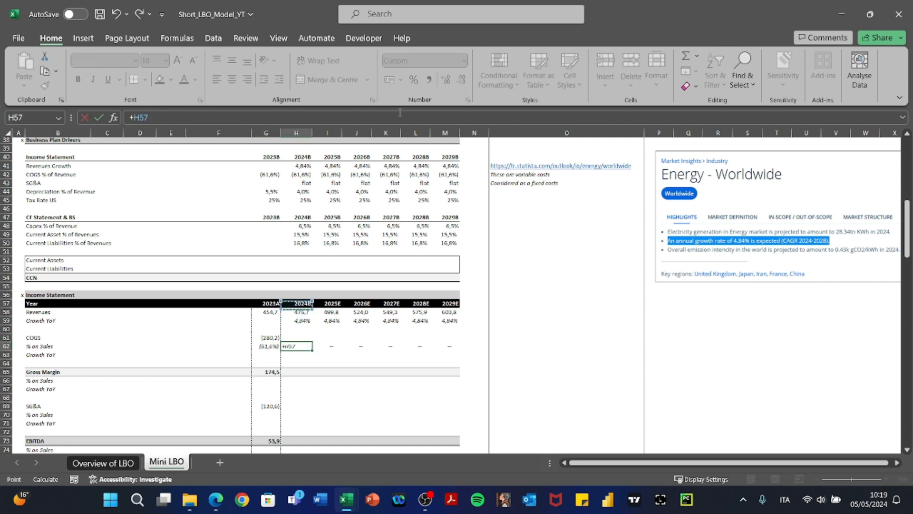
key(Up)
key(Up)
key(Up)
key(Up)
key(Up)
key(Up)
key(Up)
key(Down)
key(Down)
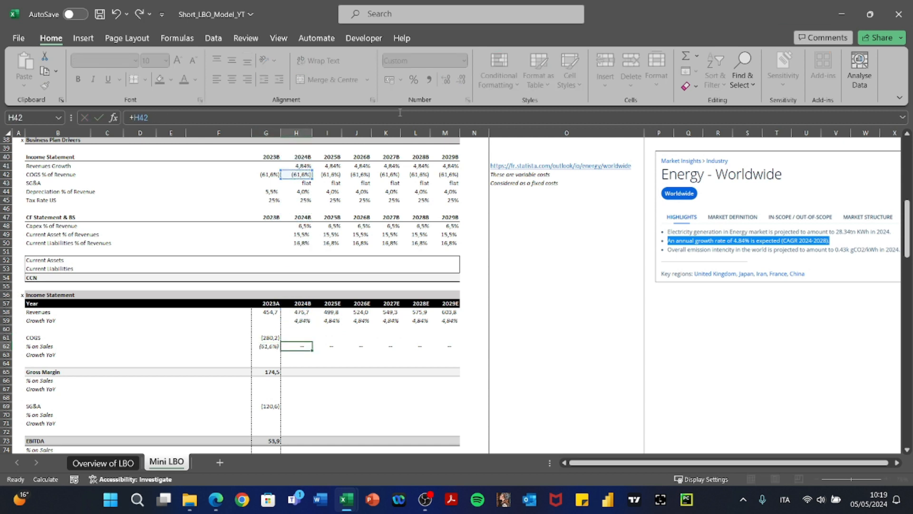
key(Return)
key(ctrl+c)
key(shift+Right)
key(shift+Right)
key(shift+Right)
key(shift+Right)
key(shift+Right)
key(ctrl+v)
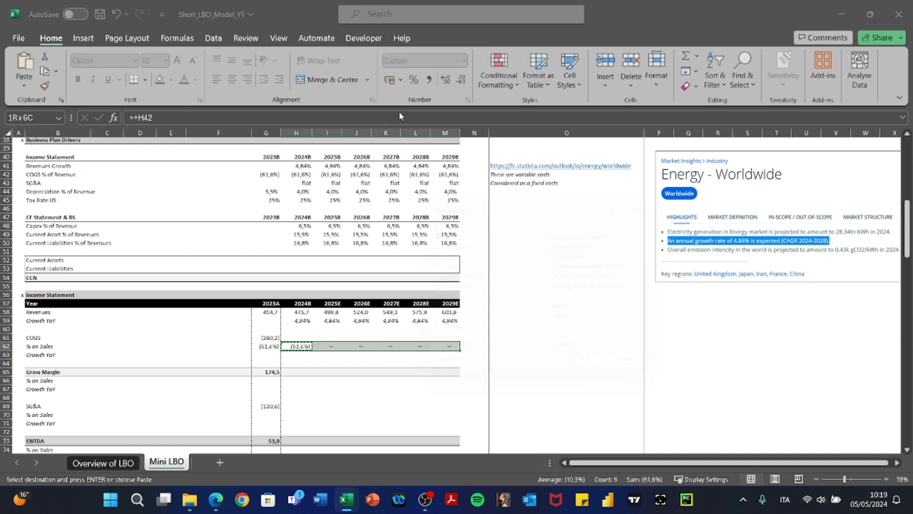
key(Up)
key(Escape)
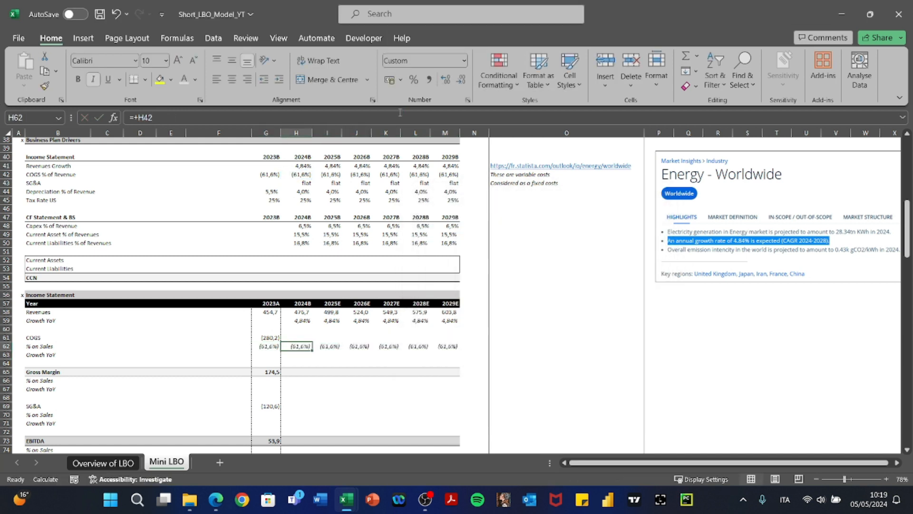
Enter 2024B COGS as =+H62*H58 and fill I61:M61, giving (293,8) to (372,1).
text(+)
key(Down)
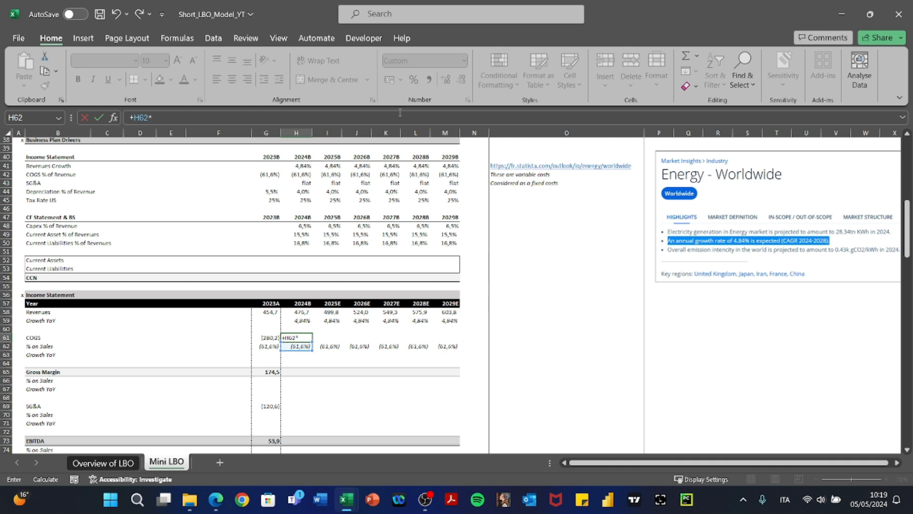
text(*)
key(Left)
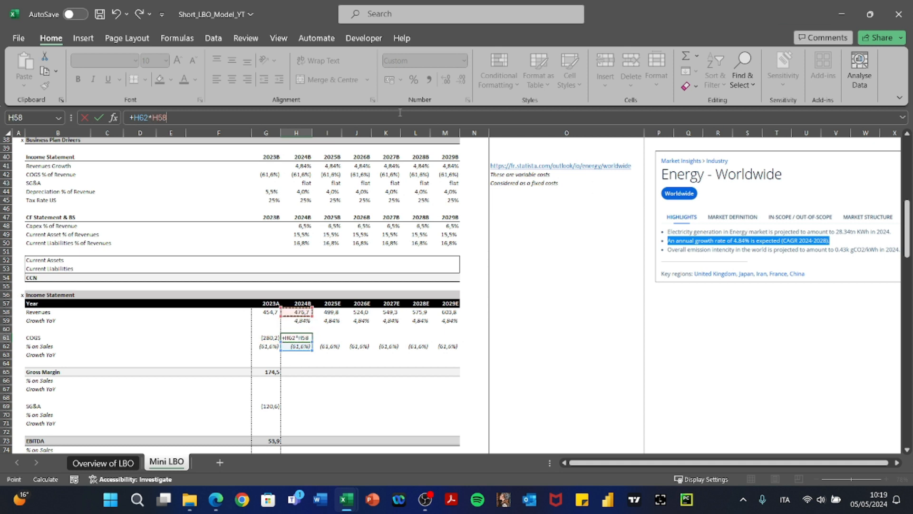
key(Return)
key(Up)
key(ctrl+c)
key(shift+Right)
key(shift+Right)
key(shift+Right)
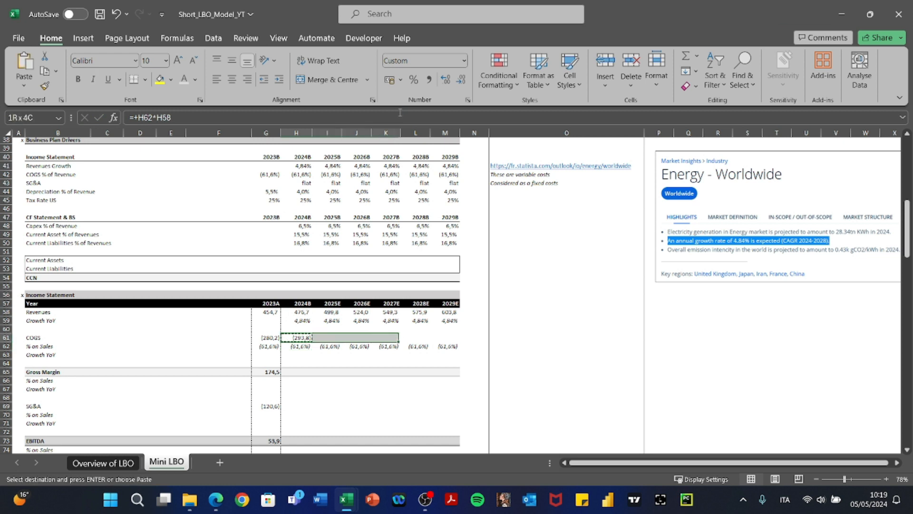
key(shift+Right)
key(shift+Right)
key(ctrl+v)
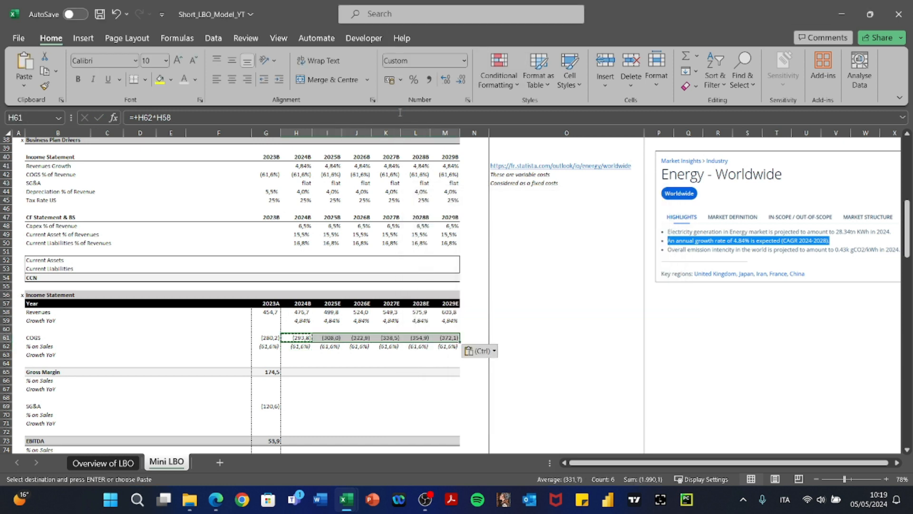
key(F2)
key(Tab)
key(F2)
key(Tab)
key(Left)
key(Left)
key(Down)
key(Down)
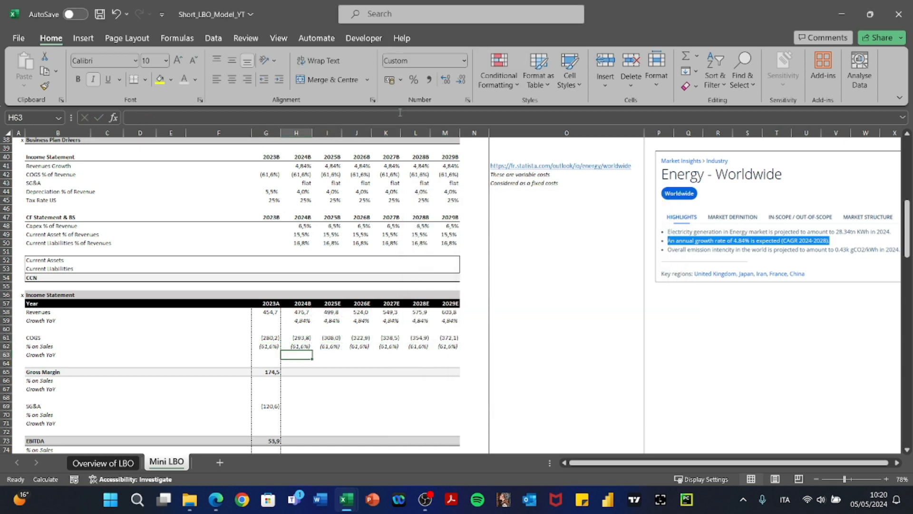
Enter the 2024B COGS growth formula =+H61/G61-1, showing 4,8%.
text(+)
key(Up)
key(Up)
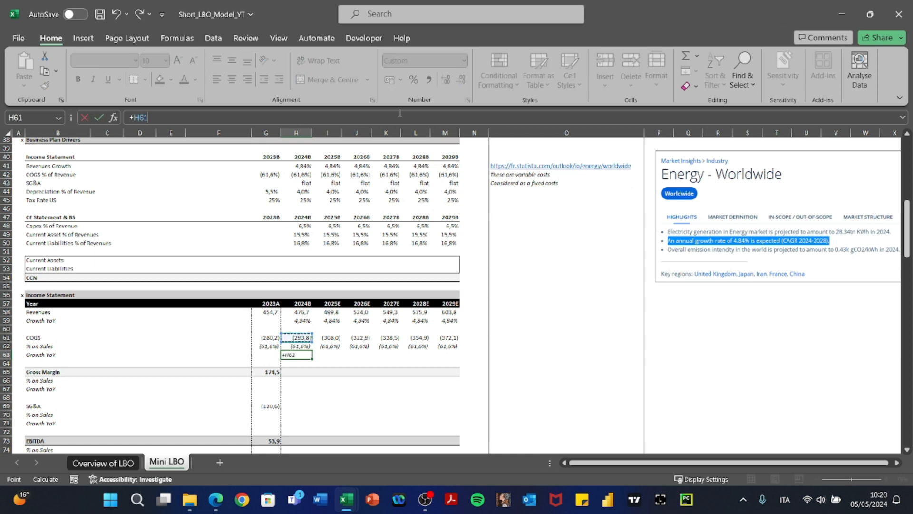
key(Escape)
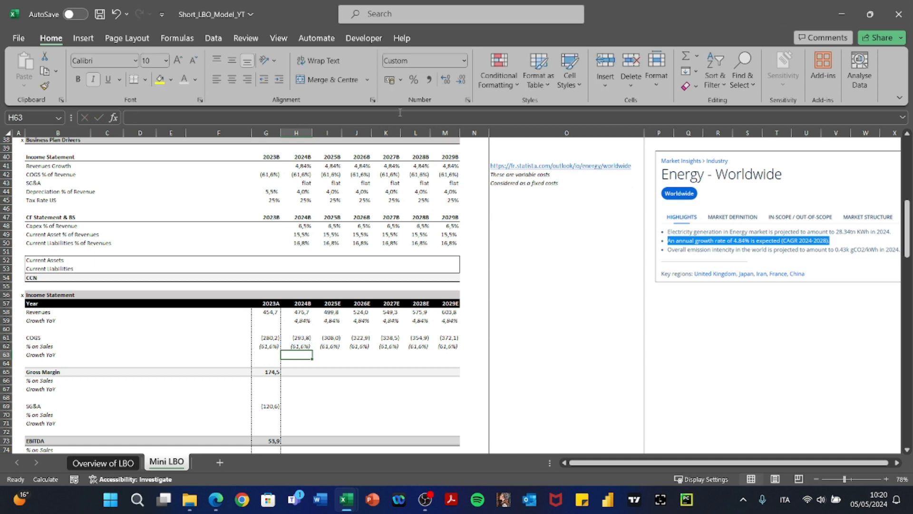
text(+)
key(Up)
key(Up)
key(Left)
key(Up)
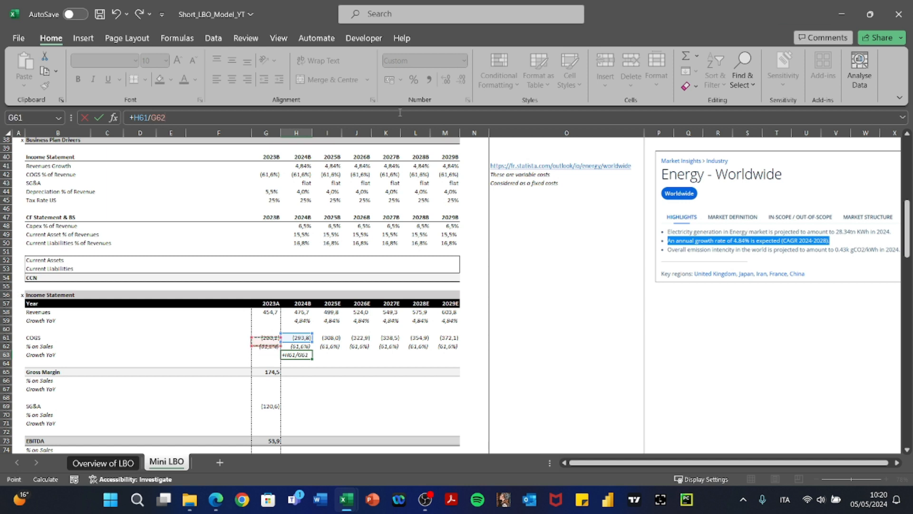
text(-1)
key(Return)
Paste only the formulas across H63:M63 and check each year's COGS growth.
key(Up)
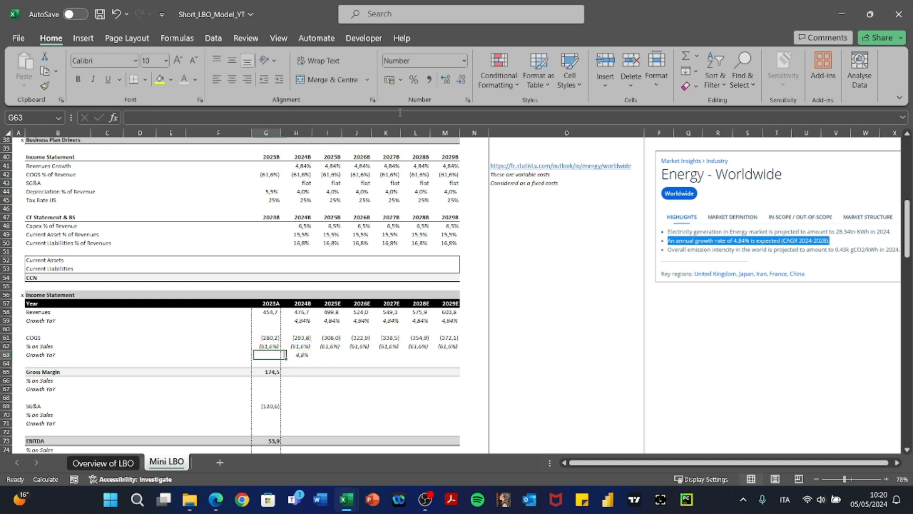
key(ctrl+c)
key(shift+Right)
key(shift+Right)
key(shift+Right)
key(shift+Right)
key(shift+Right)
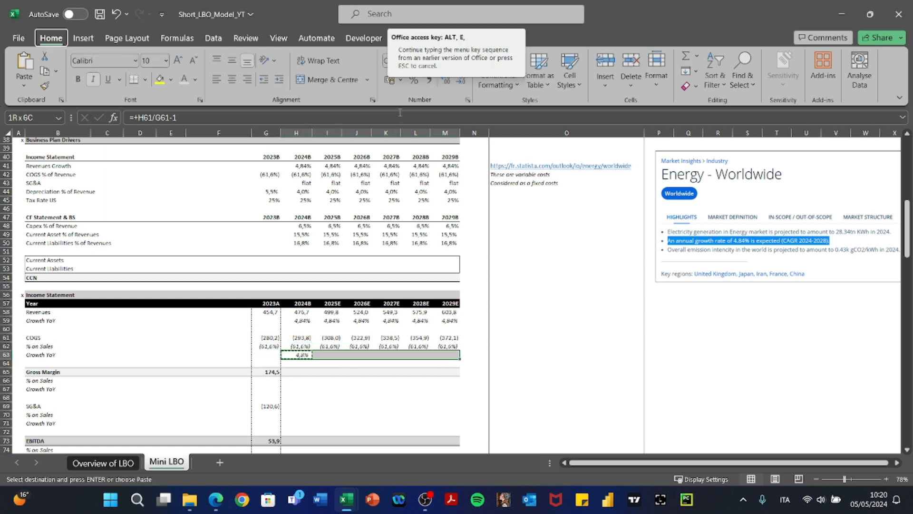
key(ctrl+alt+v)
key(Left)
key(Right)
key(F2)
key(Tab)
key(F2)
key(Tab)
key(F2)
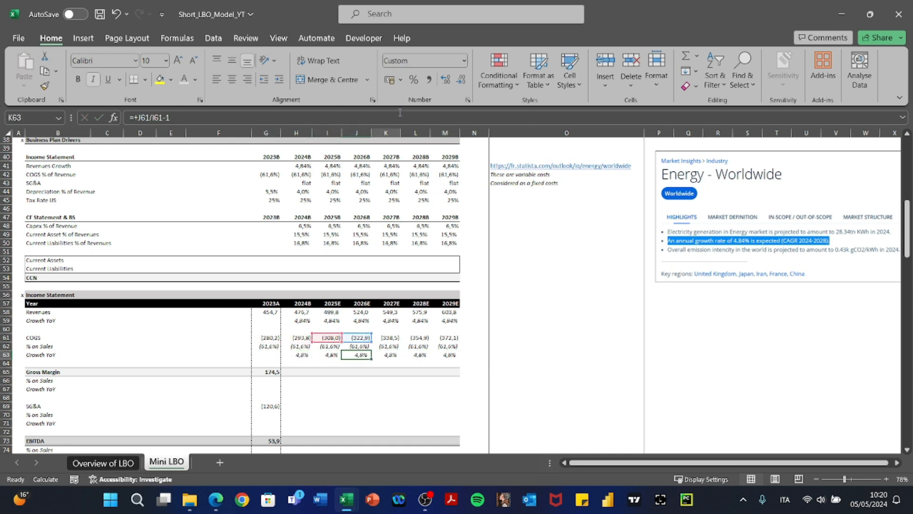
key(Tab)
key(F2)
key(Tab)
key(F2)
key(Tab)
Copy the 2023 Gross Margin formula and select the 2024–2029 Gross Margin cells.
key(Left)
key(Left)
key(Left)
key(Left)
key(Left)
key(Left)
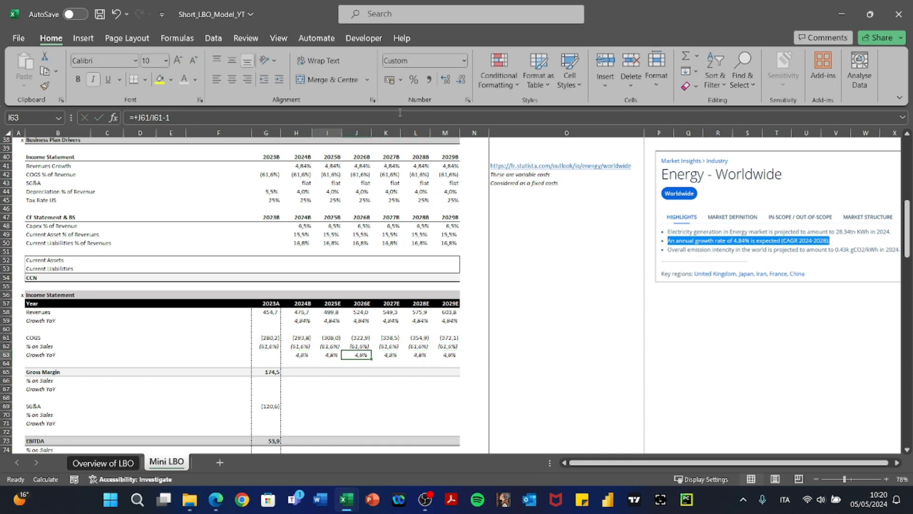
key(Down)
key(Down)
key(ctrl+c)
key(Right)
key(shift+Right)
key(shift+Right)
key(shift+Right)
key(shift+Right)
key(shift+Right)
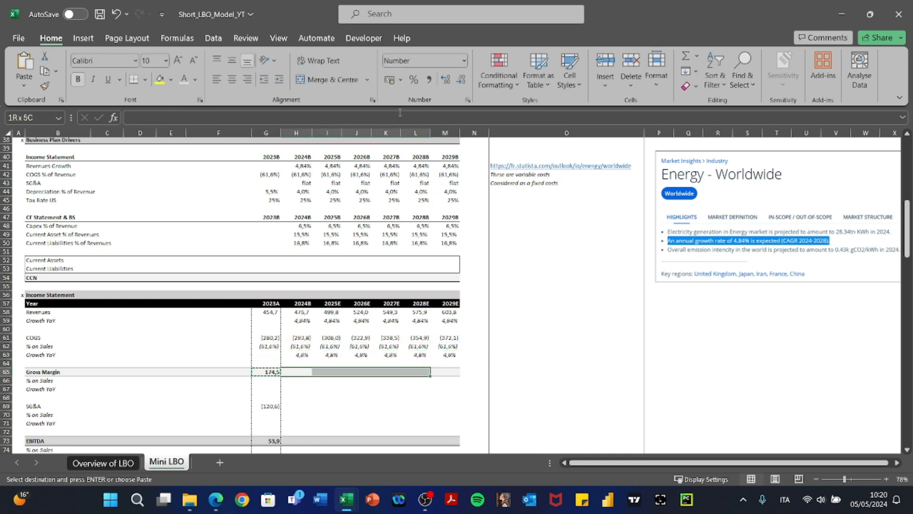
Paste-special the 2024 Gross Margin formula (revenue plus COGS) across 2025–2029 and check it.
key(ctrl+alt+v)
key(Return)
key(Escape)
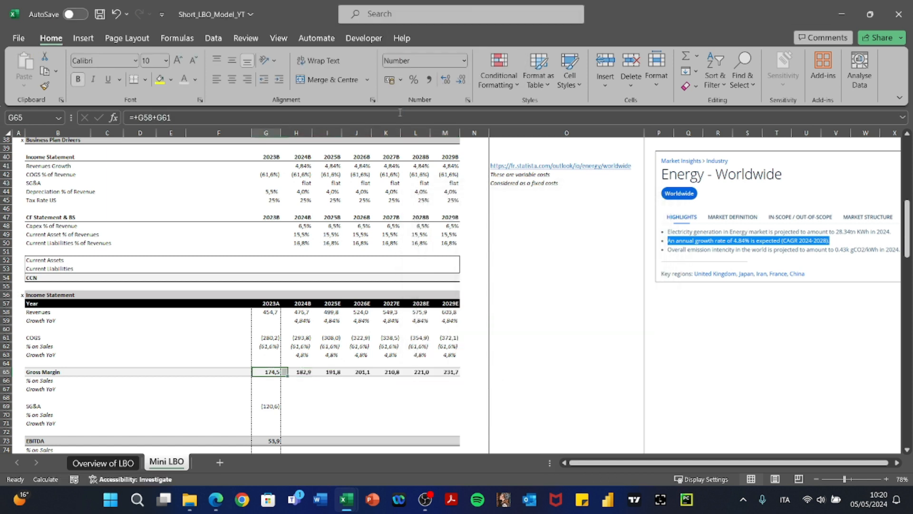
key(Right)
key(F2)
key(Tab)
key(F2)
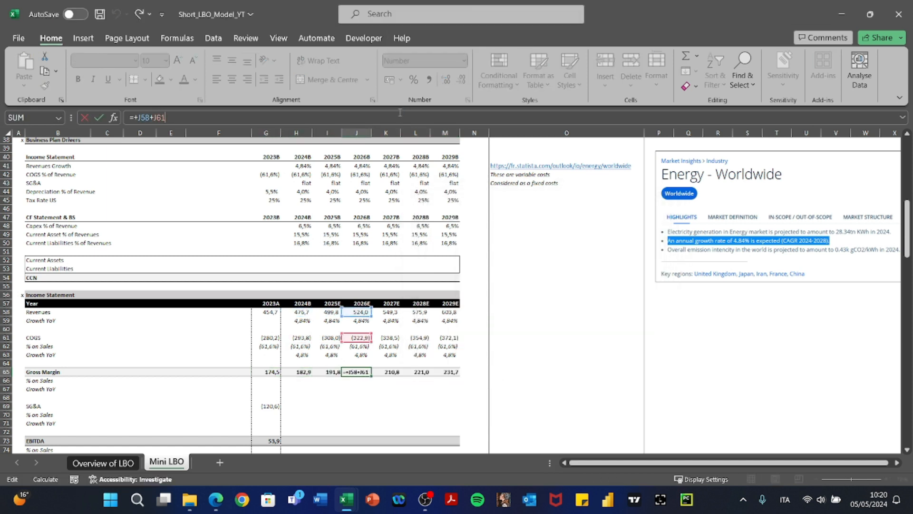
key(Escape)
Copy the COGS % on Sales and Growth YoY rows into the Gross Margin ratio rows.
scroll(429, 243, down, 3)
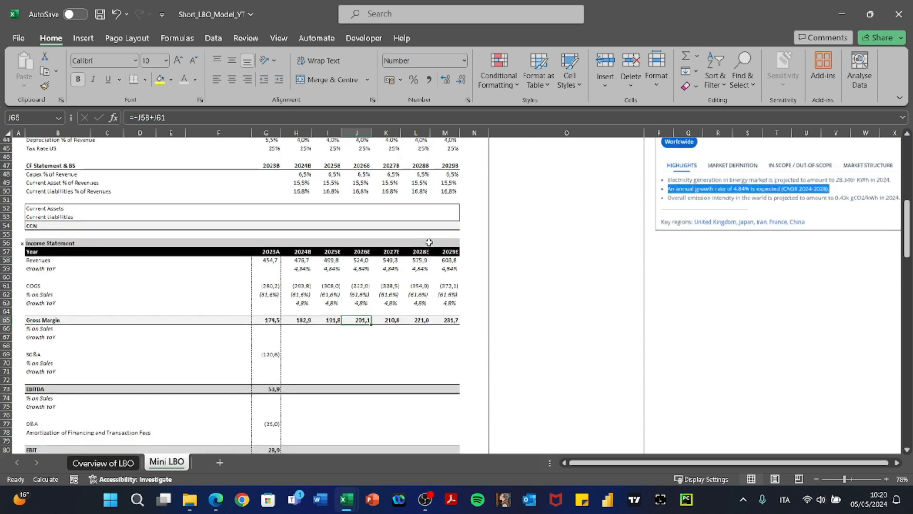
key(Left)
key(Left)
key(Up)
key(Up)
key(shift+Up)
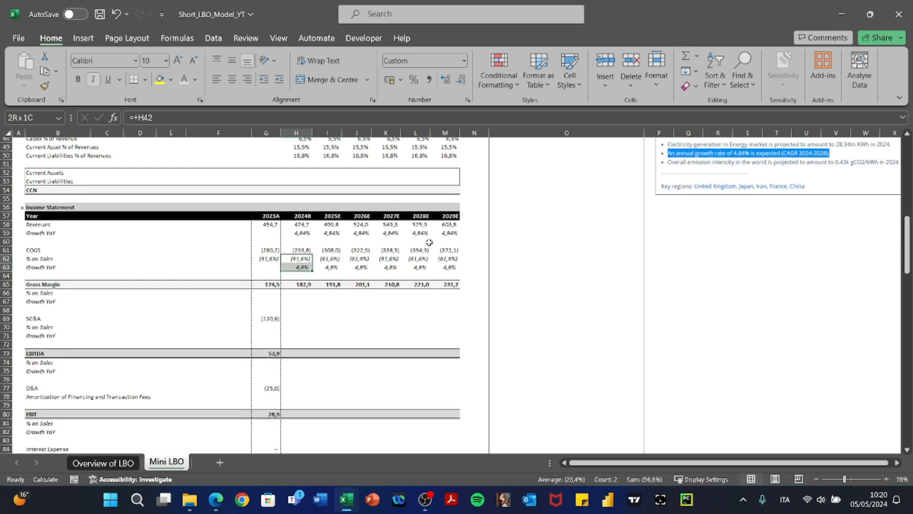
key(shift+Right)
key(shift+Right)
key(shift+Right)
key(shift+Right)
key(shift+Right)
key(ctrl+c)
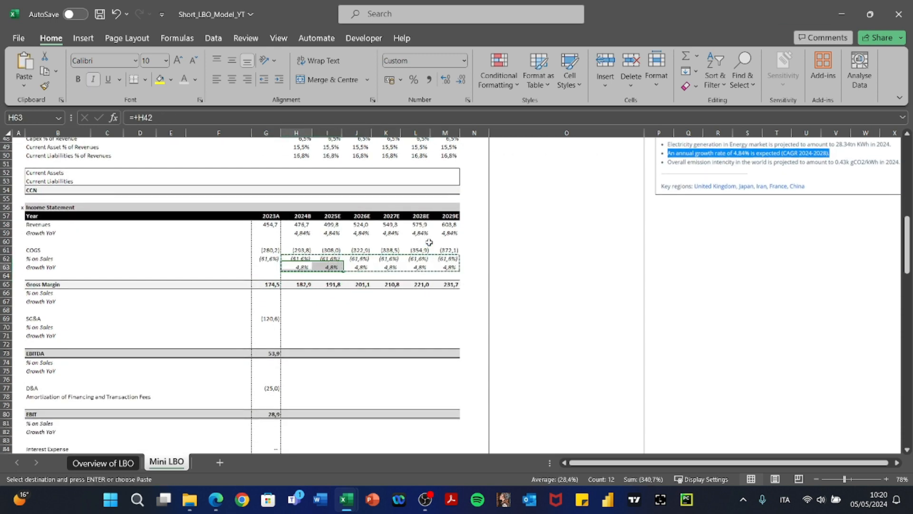
key(Down)
key(Down)
key(Down)
key(ctrl+v)
key(Left)
key(Escape)
key(Right)
key(Right)
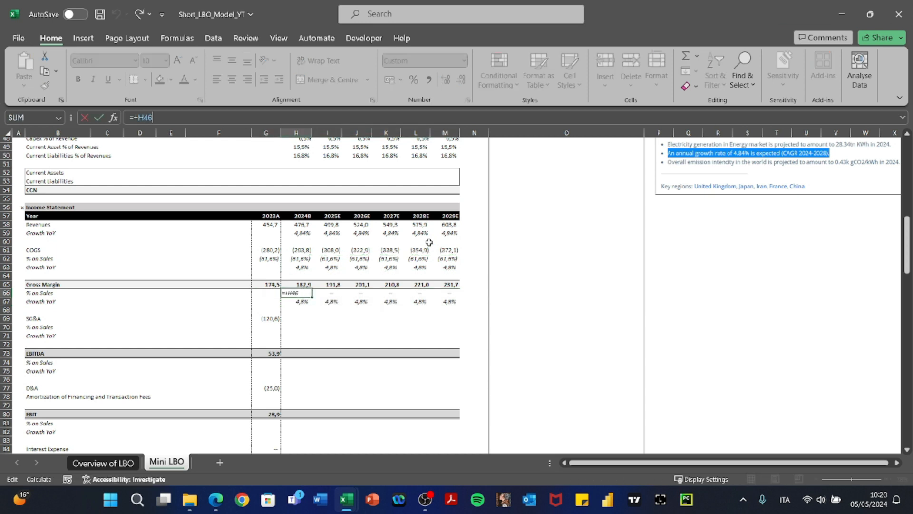
key(Left)
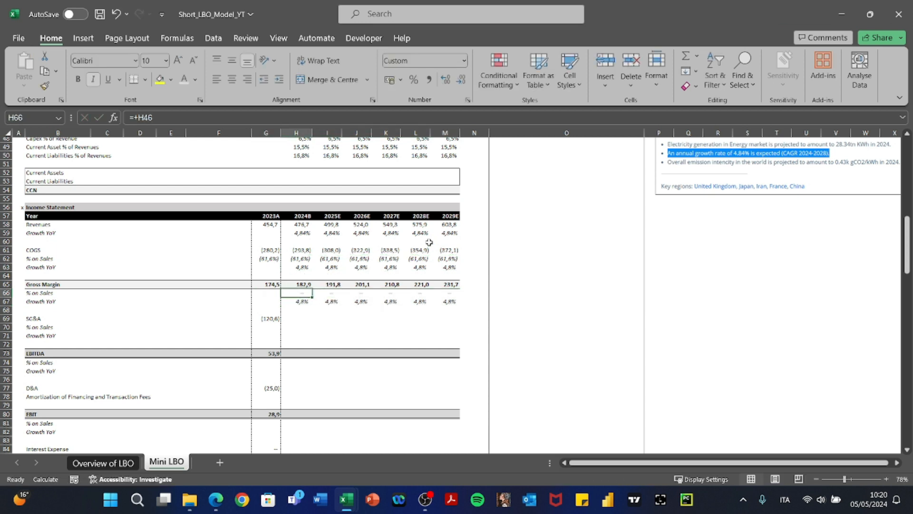
Set 2024 Gross Margin % on Sales to =+H65/H$58 and paste the formula through 2029.
text(+)
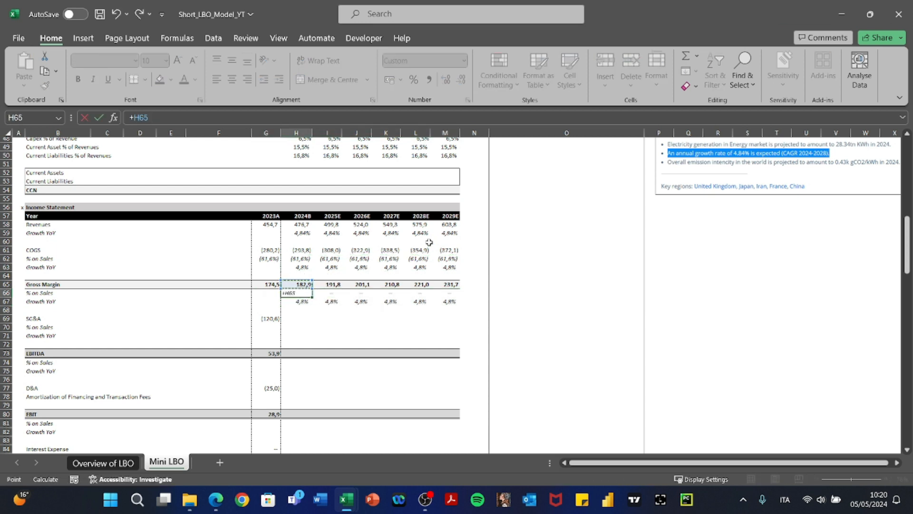
key(Up)
key(Up)
key(Up)
key(Up)
key(Up)
key(Up)
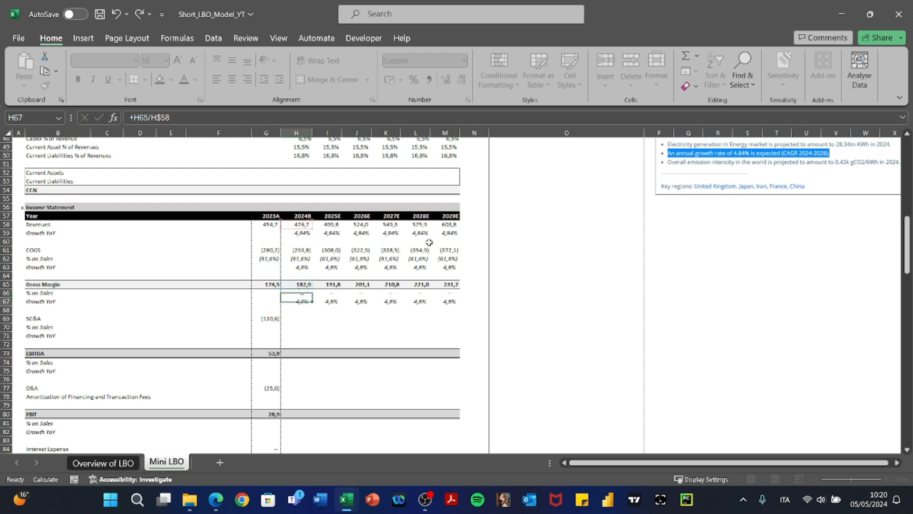
key(ctrl+Return)
key(ctrl+c)
key(shift+Right)
key(shift+Right)
key(shift+Right)
key(shift+Right)
key(shift+Right)
key(alt+e)
key(s)
key(f)
Verify the Gross Margin % on Sales (38,4%) and Growth YoY (4,8%) formulas across 2024–2029.
key(Return)
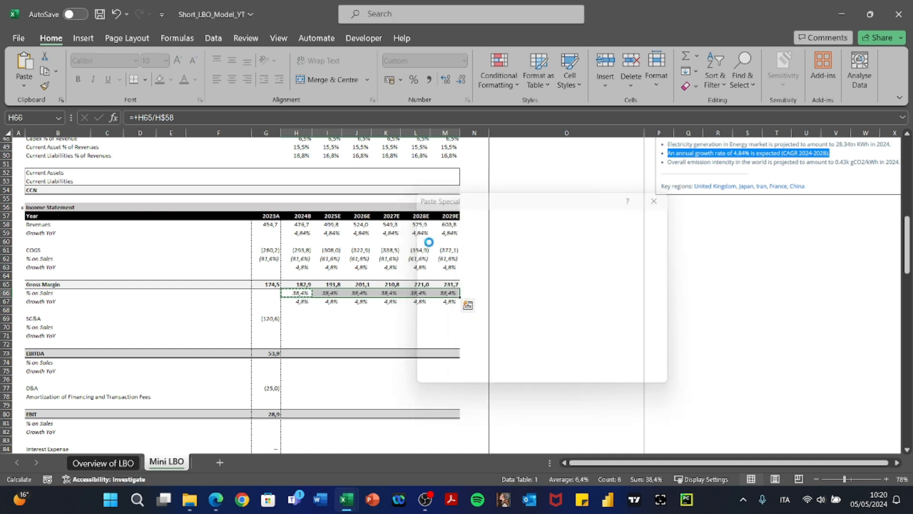
key(F2)
key(Tab)
key(F2)
key(Tab)
key(F2)
key(Tab)
key(F2)
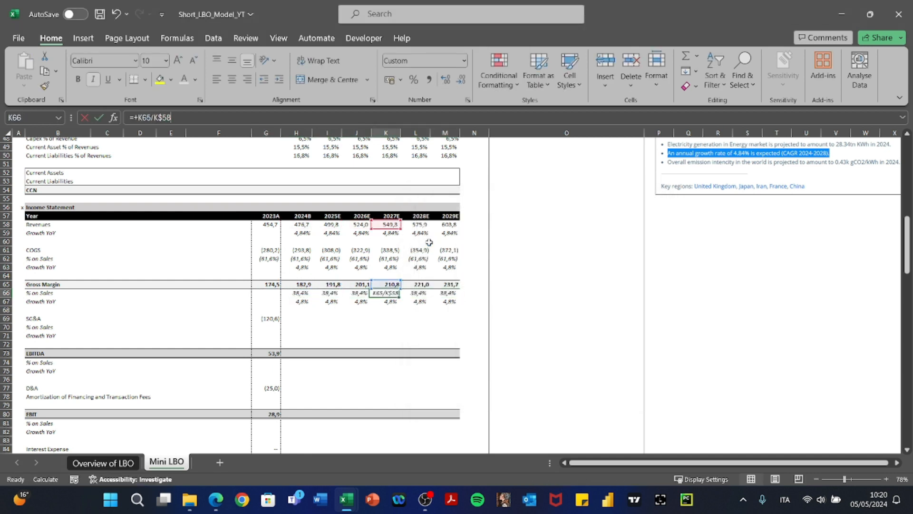
key(Tab)
key(Tab)
key(Left)
key(Left)
key(Left)
key(Left)
key(F2)
key(Escape)
key(Left)
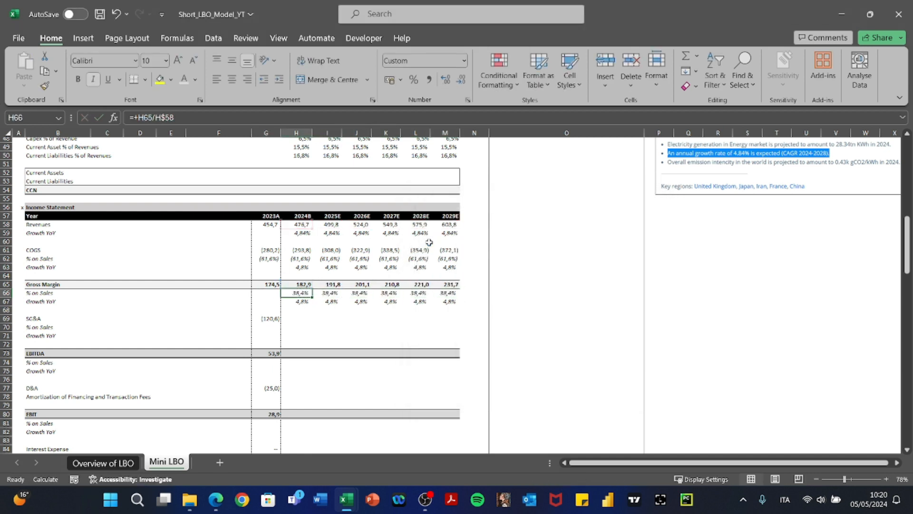
key(Right)
key(Right)
key(F2)
key(Escape)
key(Right)
key(Right)
key(F2)
key(Escape)
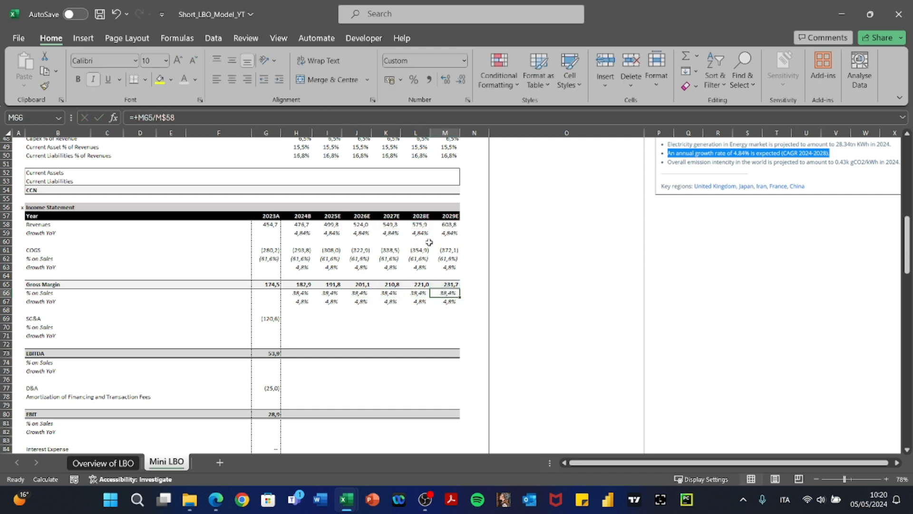
key(Left)
key(Left)
key(Left)
key(Left)
key(F2)
key(Escape)
key(Down)
key(F2)
key(Tab)
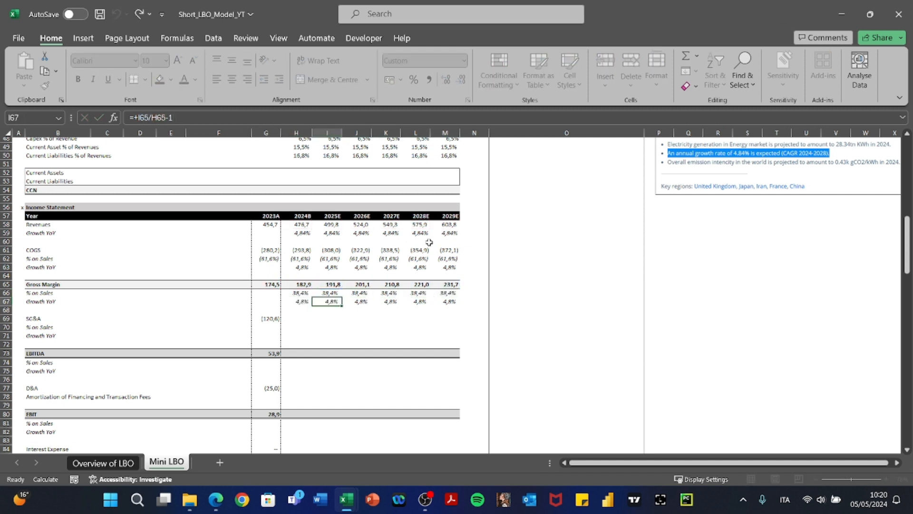
key(F2)
key(Tab)
key(Tab)
key(Tab)
key(F2)
key(Tab)
key(F2)
key(shift+Tab)
key(Up)
key(F2)
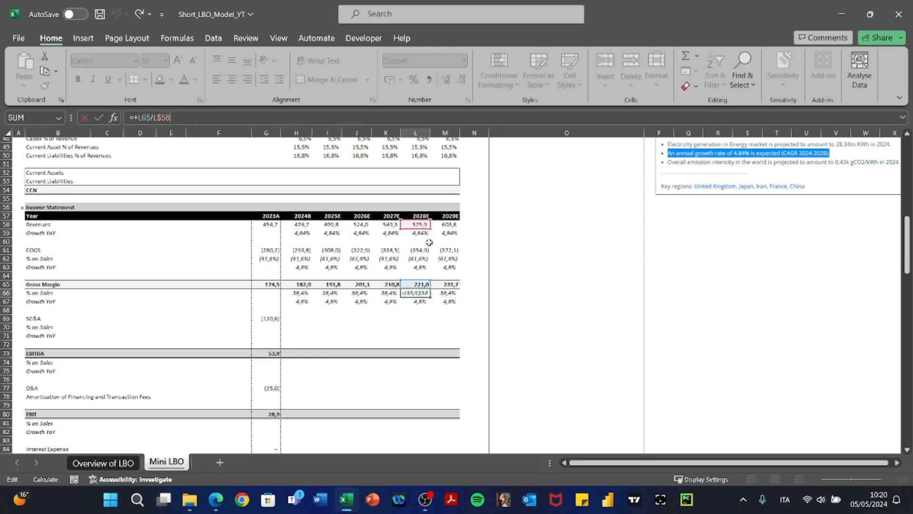
key(Escape)
key(Left)
key(F2)
Hold SG&A flat by entering =+G69 for 2024 and copying it through 2029.
key(Escape)
key(Left)
key(F2)
key(Escape)
key(Left)
key(F2)
key(Escape)
key(Left)
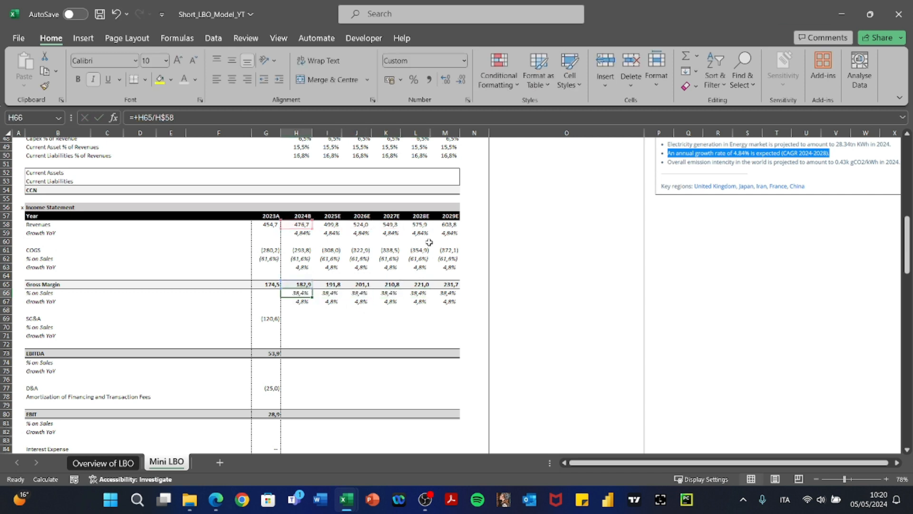
key(Down)
key(Down)
key(Down)
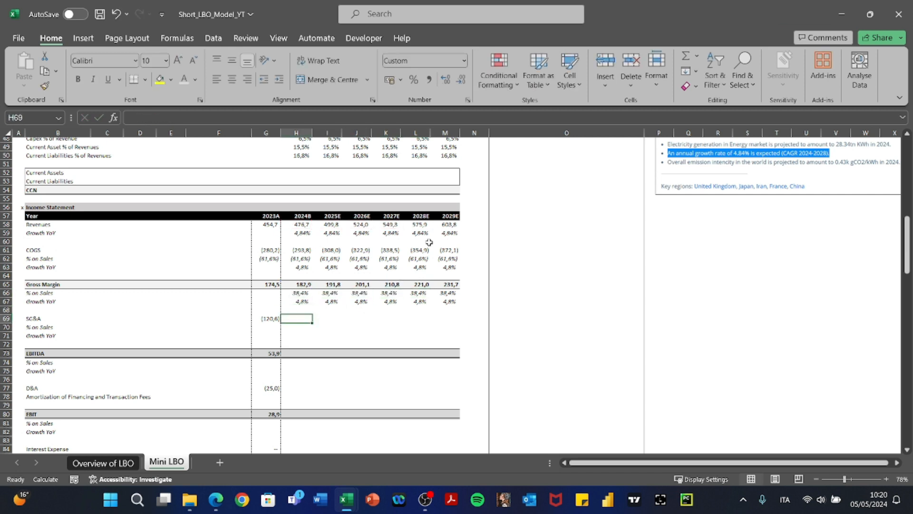
text(+)
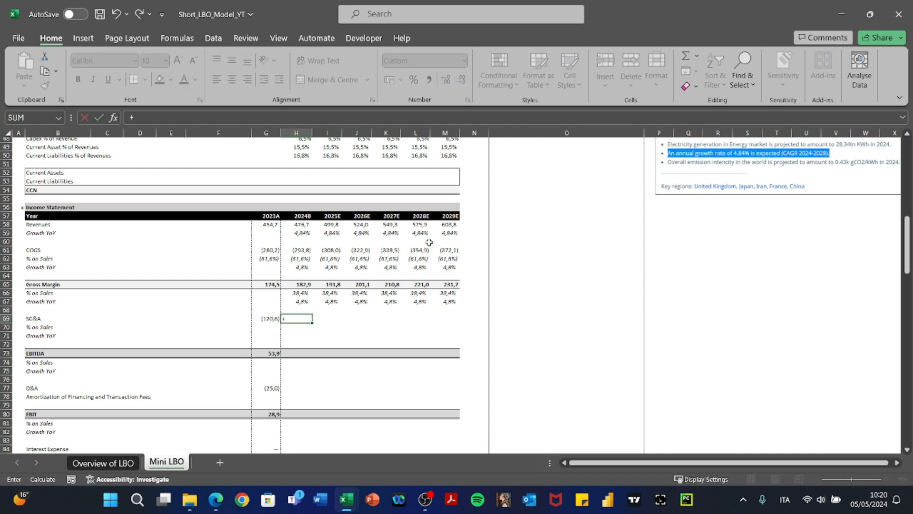
key(Left)
key(ctrl+Return)
key(ctrl+c)
key(shift+Right)
key(shift+Right)
key(shift+Right)
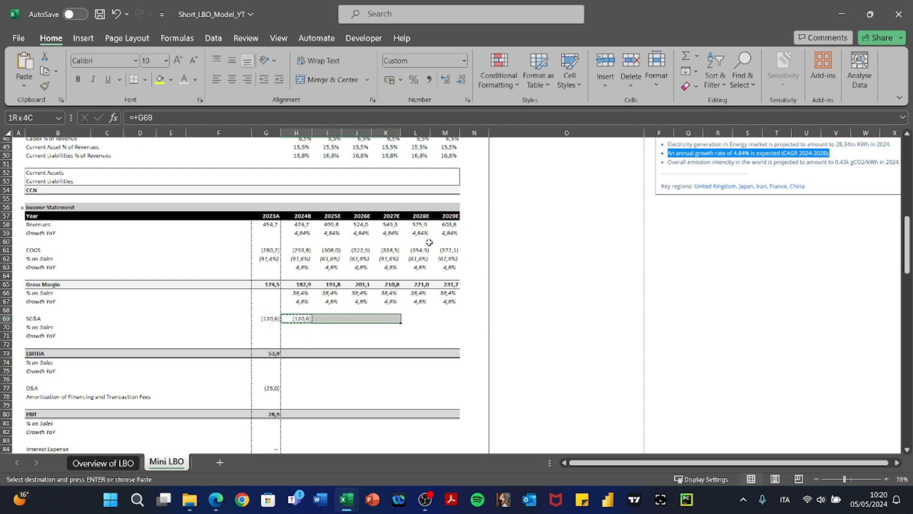
key(shift+Right)
key(shift+Right)
key(ctrl+v)
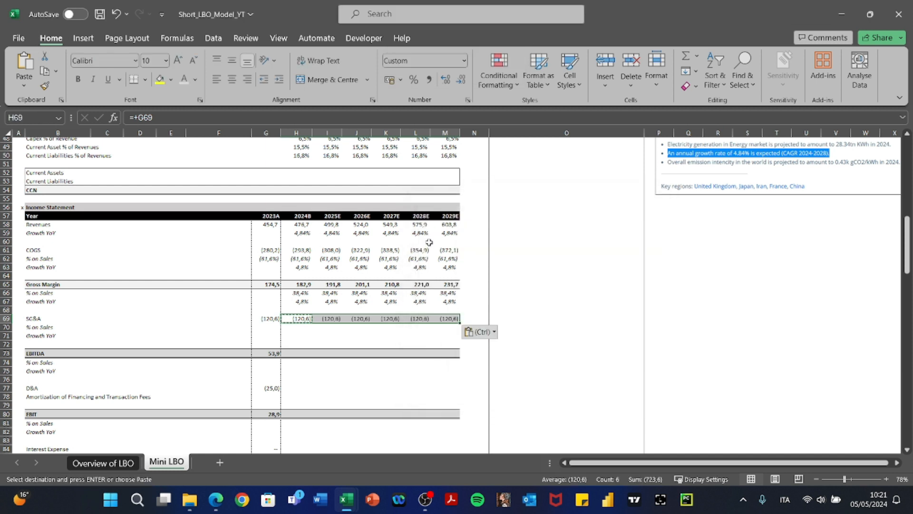
key(Escape)
Copy the Gross Margin % on Sales and Growth YoY rows (H66:M67) into the SG&A ratio rows.
key(Up)
key(Up)
key(Up)
key(shift+Down)
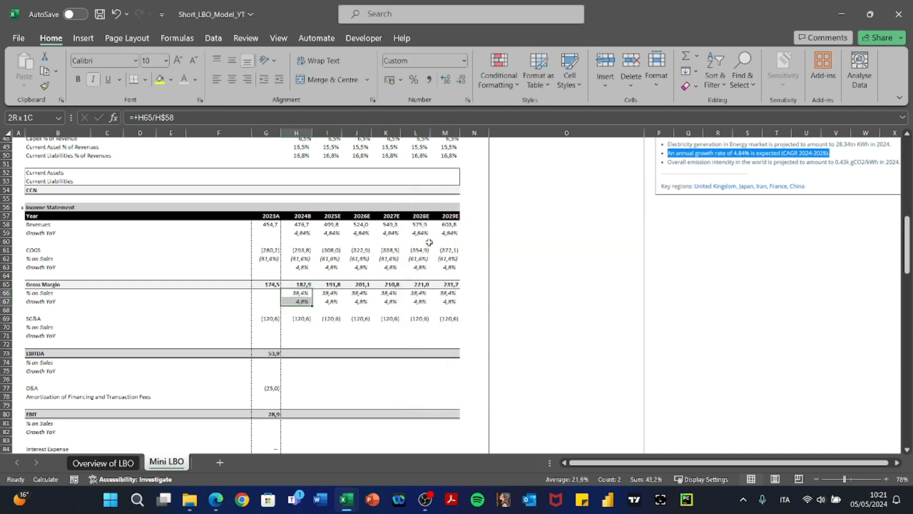
key(shift+Right)
key(shift+Right)
key(shift+Right)
key(shift+Right)
key(shift+Right)
key(ctrl+c)
key(Down)
key(Down)
key(Down)
key(Down)
key(ctrl+v)
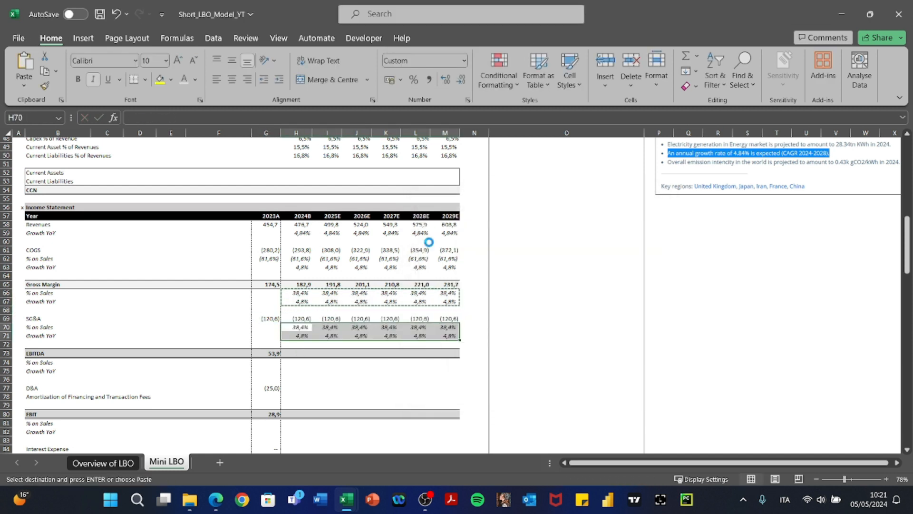
key(Left)
Verify the SG&A % on Sales and Growth YoY formulas from 2024 to 2029.
key(Right)
key(Right)
key(F2)
key(Escape)
key(Right)
key(Right)
key(Right)
key(F2)
key(Escape)
key(Left)
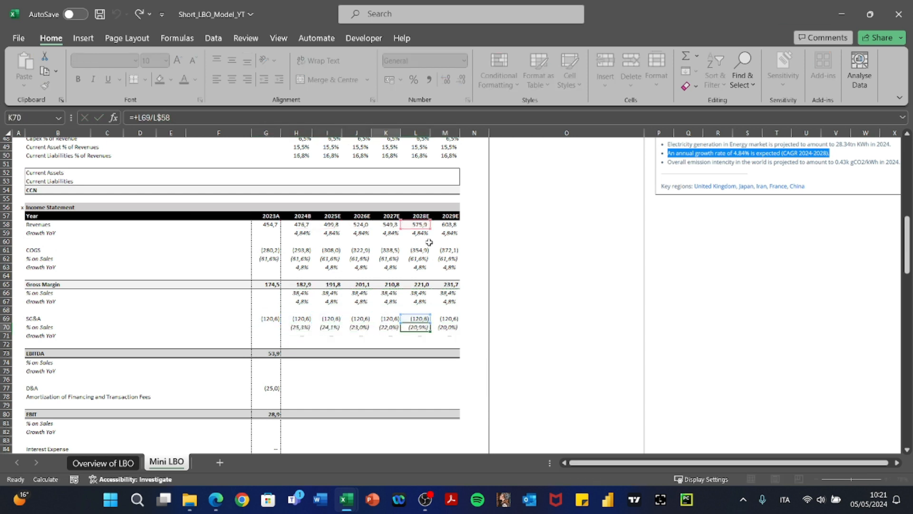
key(Left)
key(Left)
key(Left)
key(F2)
key(Escape)
key(Down)
key(F2)
key(Escape)
key(Right)
key(F2)
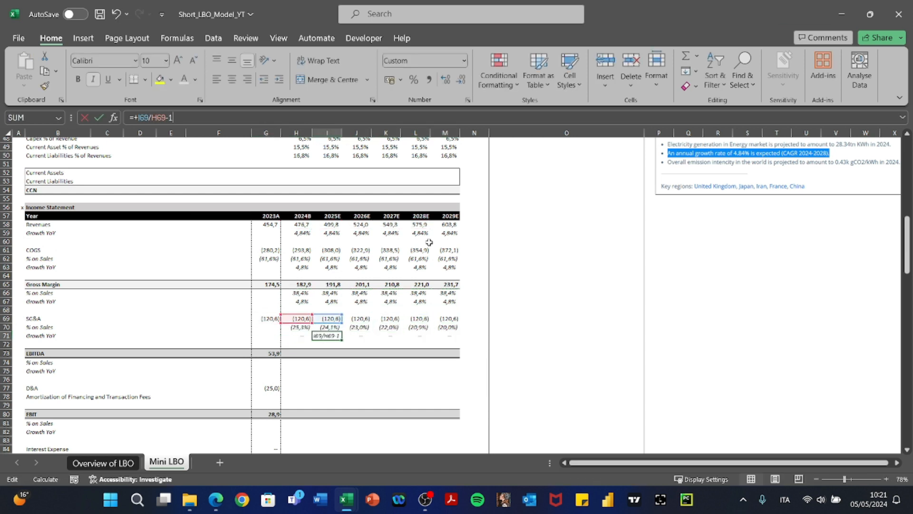
key(Escape)
key(Right)
key(F2)
key(Escape)
key(Right)
key(Right)
key(Right)
key(F2)
key(Escape)
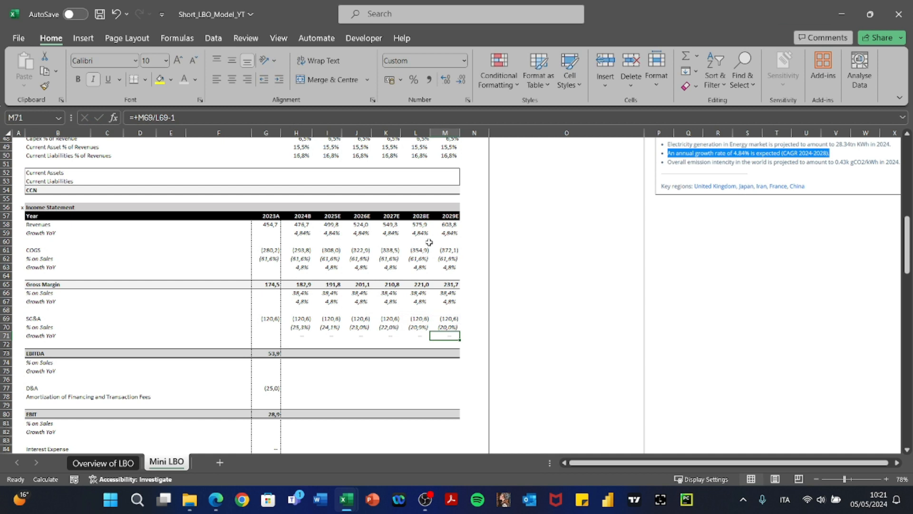
Undo the stray '<' entered in the 2029 SG&A growth cell.
scroll(429, 242, down, 1)
key(F2)
key(Escape)
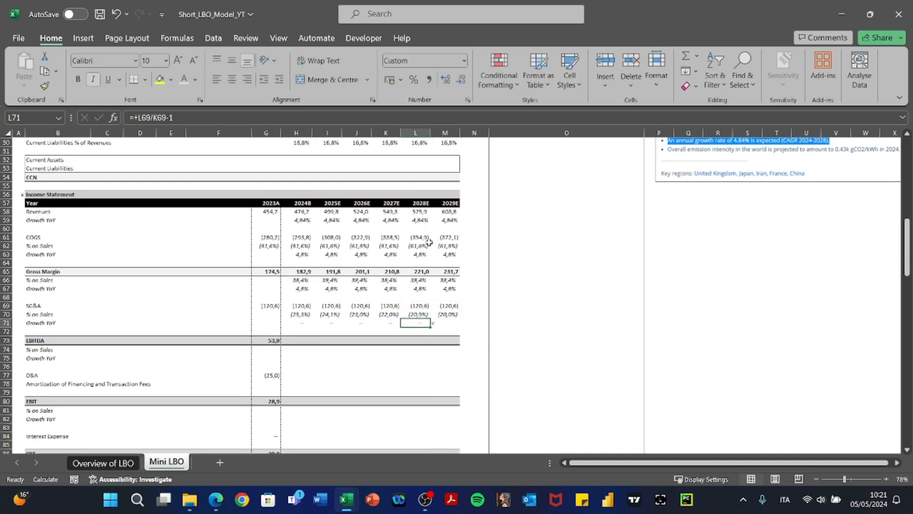
text(<)
key(ctrl+z)
key(Left)
key(Left)
key(Left)
key(Left)
key(Left)
key(Left)
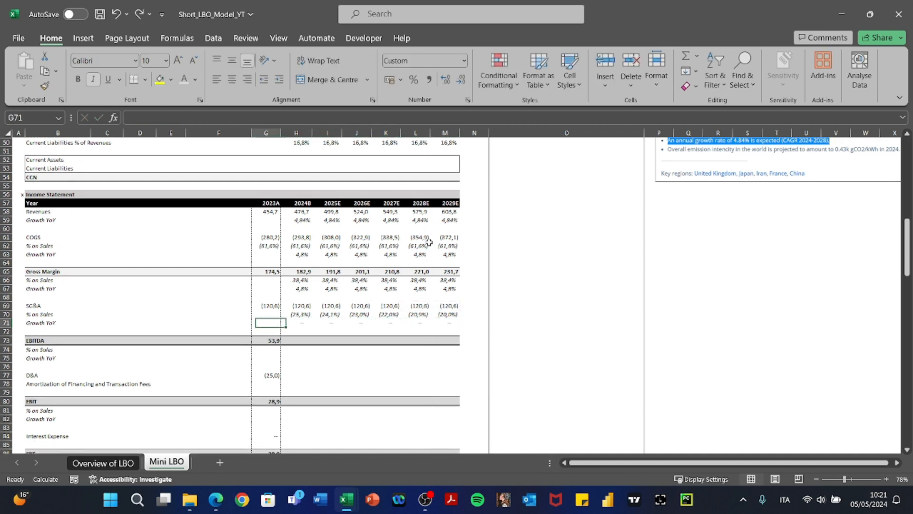
Copy the 2023 EBITDA formula across 2024–2029, giving 62,3 to 111,1.
key(Down)
key(Down)
key(ctrl+c)
key(Right)
key(shift+Right)
key(shift+Right)
key(shift+Right)
key(shift+Right)
key(shift+Right)
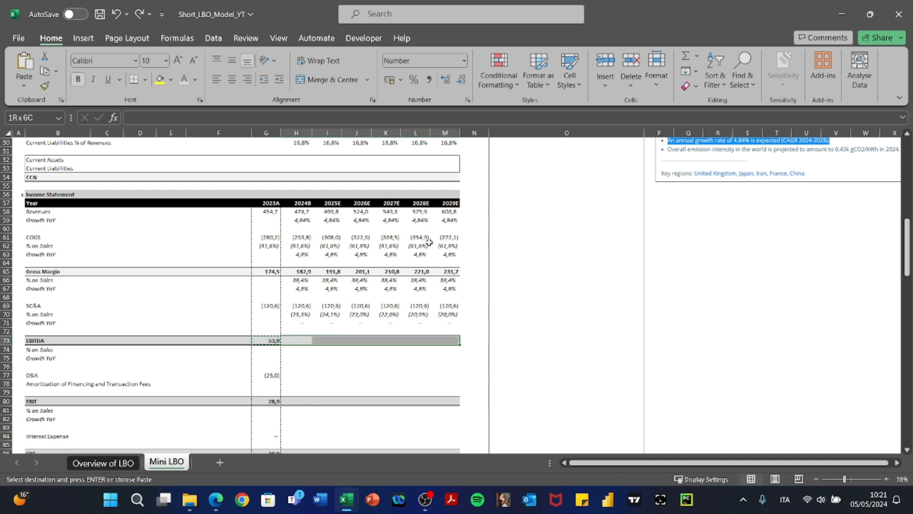
key(ctrl+v)
key(Escape)
Check each pasted EBITDA formula through 2029.
key(Left)
key(Right)
key(F2)
key(Escape)
key(Right)
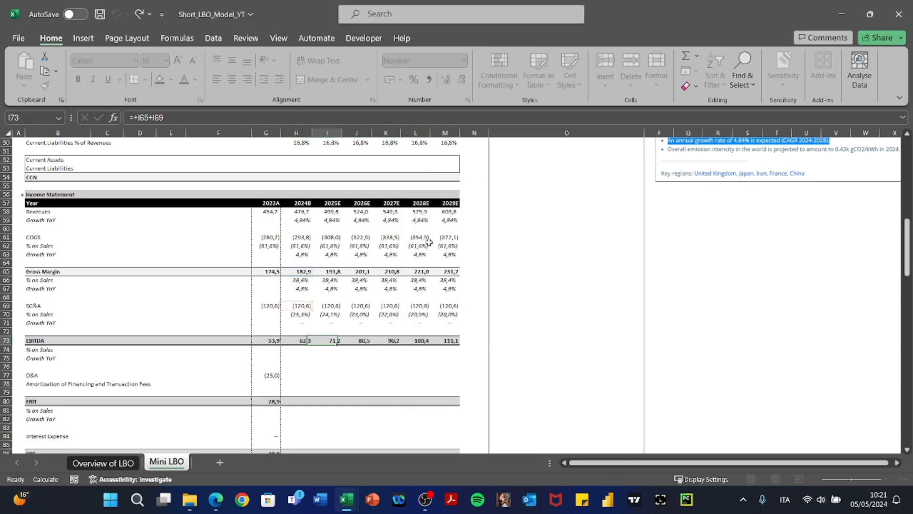
key(F2)
key(Escape)
key(Right)
key(F2)
key(Escape)
key(Right)
key(Right)
key(Right)
key(F2)
key(Escape)
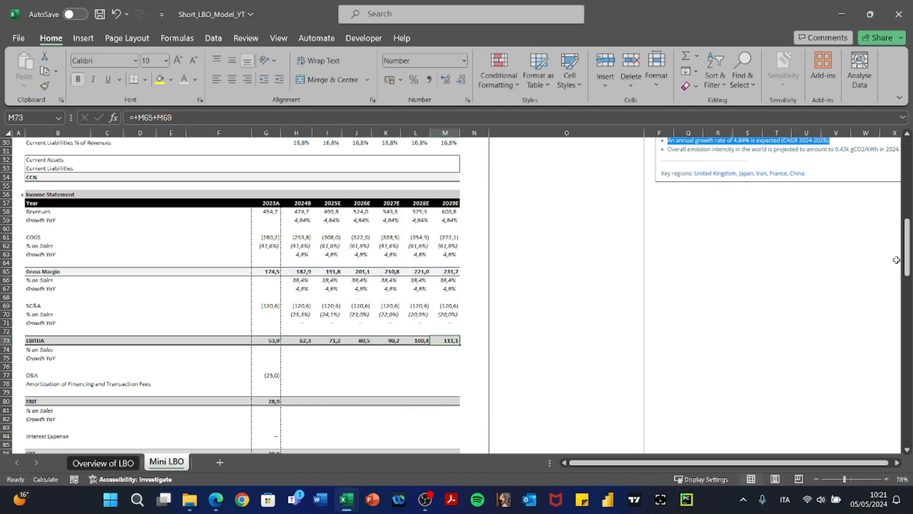
Copy the gross margin % on Sales and Growth YoY rows into the two rows below EBITDA.
key(alt+Tab)
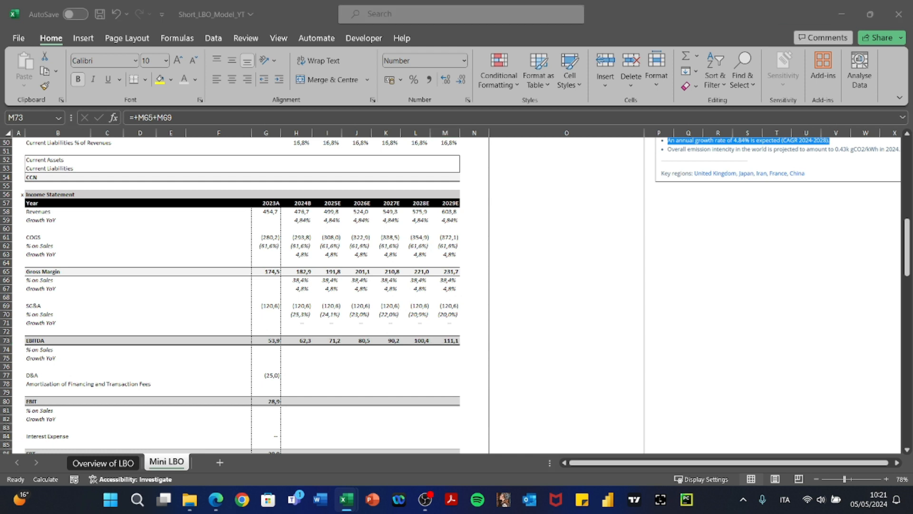
key(alt+Tab)
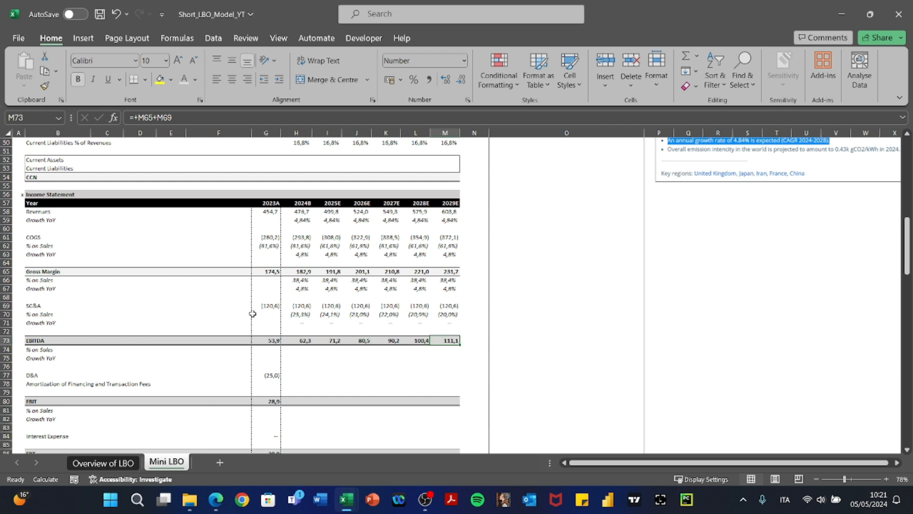
key(Up)
key(Up)
key(Up)
key(Left)
key(Left)
key(Up)
key(Up)
key(Up)
key(Left)
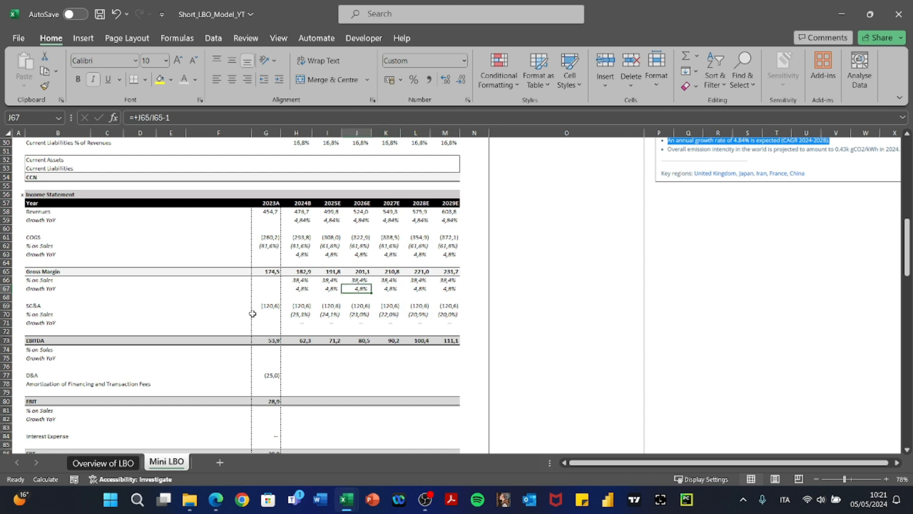
key(Left)
key(Left)
key(Up)
key(ctrl+shift+Right)
key(shift+Down)
key(ctrl+c)
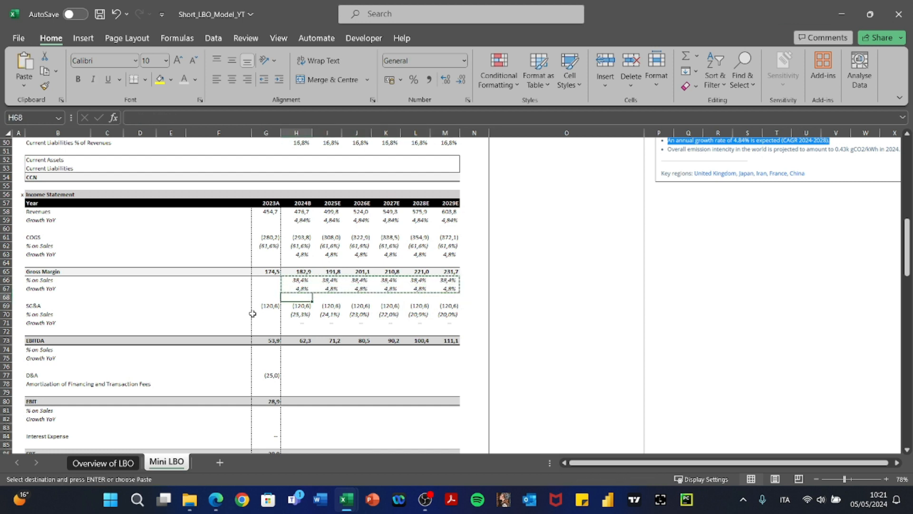
key(Down)
key(Down)
key(Down)
key(Down)
key(Down)
key(Down)
key(Down)
key(Down)
key(ctrl+v)
key(Escape)
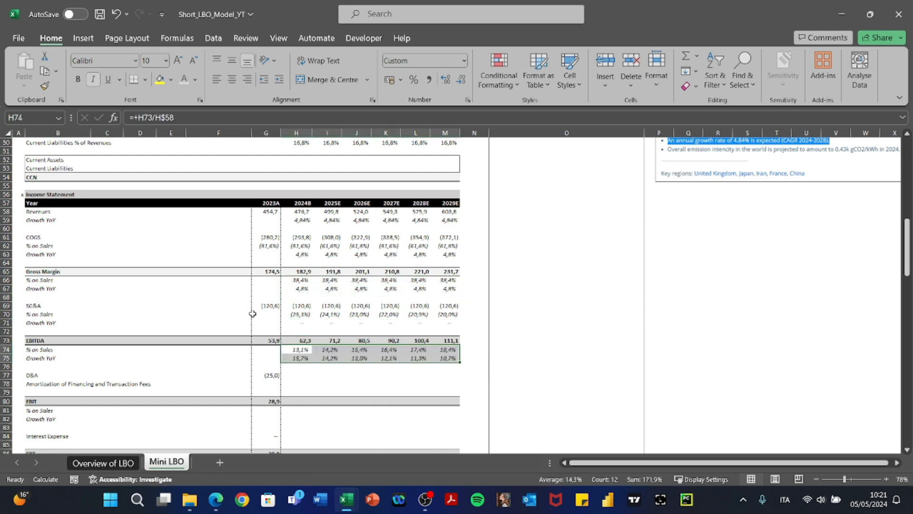
Verify the EBITDA % on Sales formulas, rising from 13,1% to 18,4%.
key(Right)
key(Left)
key(F2)
key(Escape)
key(Right)
key(F2)
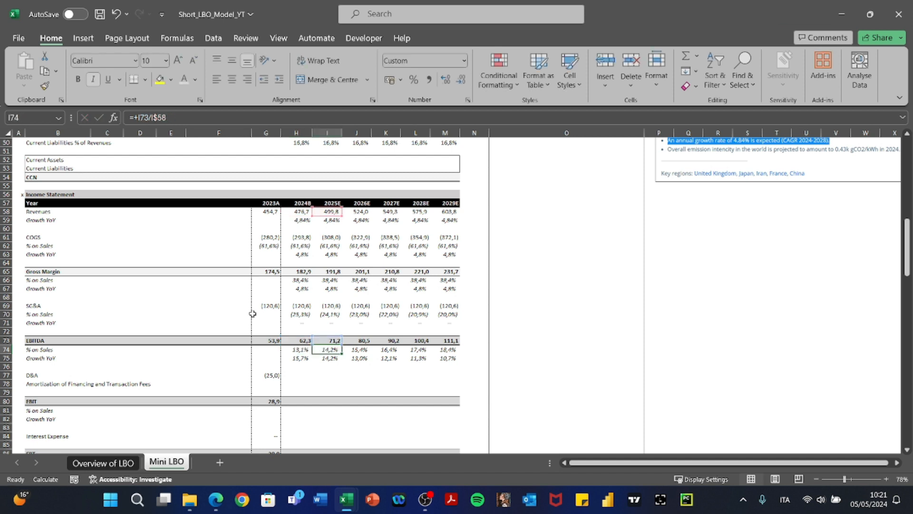
key(Escape)
key(Right)
key(F2)
key(Escape)
key(Right)
key(F2)
key(Escape)
key(Right)
key(F2)
Verify the EBITDA Growth YoY formulas, from 15,7% down to 10,7%.
key(Escape)
key(Right)
key(F2)
key(Escape)
key(Down)
key(F2)
key(Escape)
key(Left)
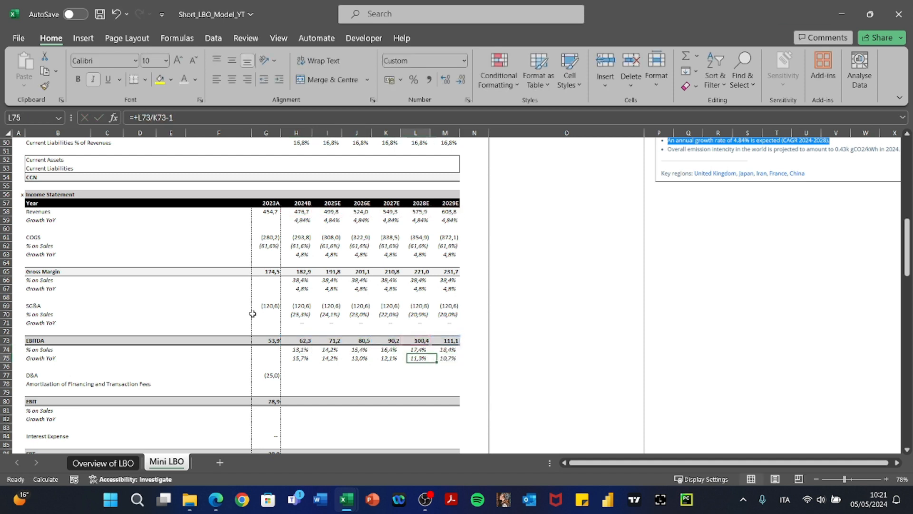
key(F2)
key(Escape)
key(Left)
key(F2)
key(Escape)
key(Left)
key(F2)
key(Escape)
key(Left)
key(F2)
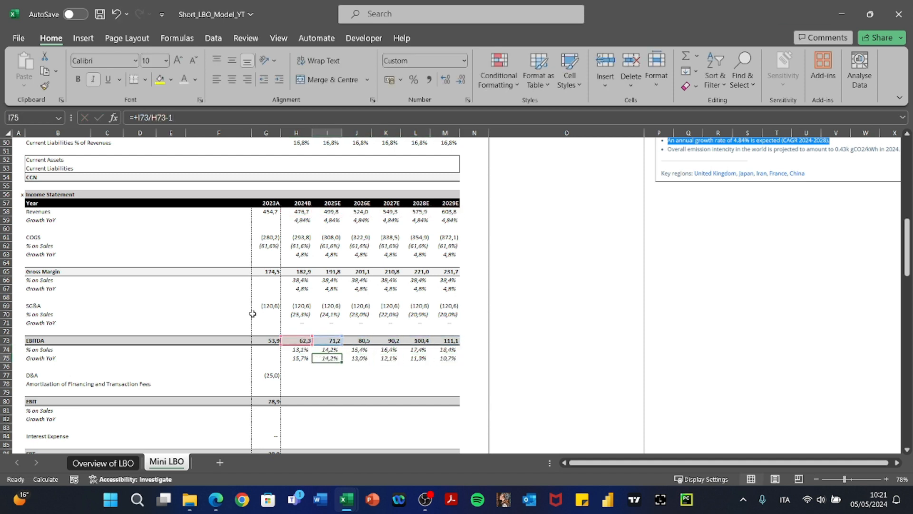
key(Escape)
key(Left)
key(F2)
key(Escape)
key(Right)
key(F2)
key(Escape)
key(Right)
key(F2)
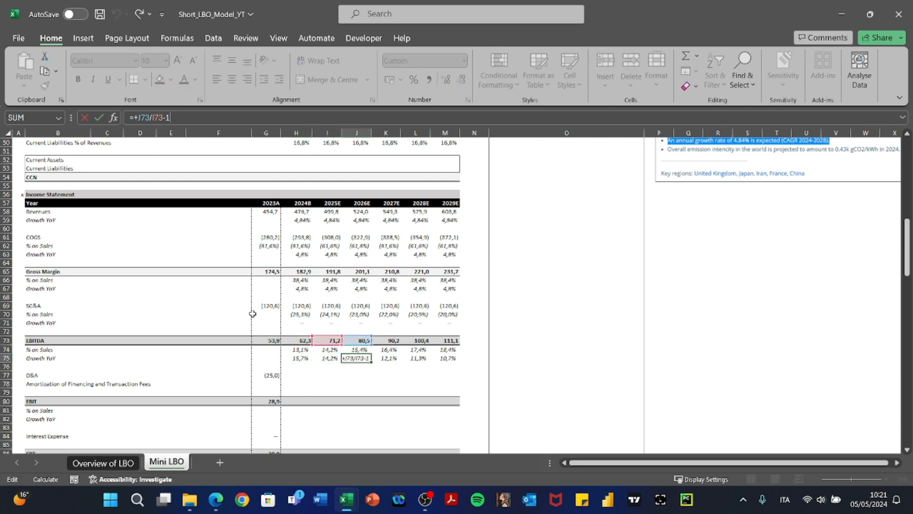
key(Escape)
key(Right)
key(F2)
key(Escape)
key(Right)
key(F2)
key(Escape)
key(Right)
key(F2)
key(Escape)
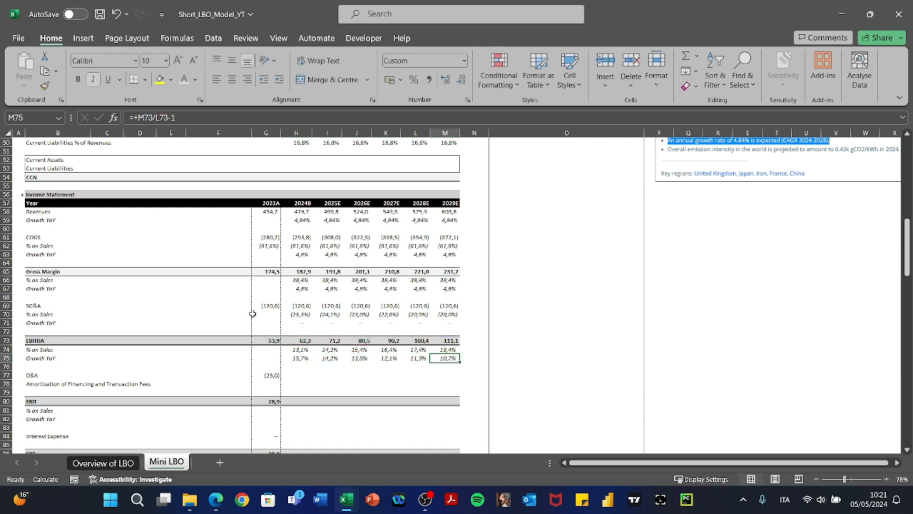
key(Left)
key(Left)
key(Left)
key(Left)
key(Down)
key(Down)
key(Down)
key(Down)
key(Down)
key(Down)
key(Down)
key(Down)
key(Down)
key(Down)
key(Down)
key(Down)
key(Down)
key(Down)
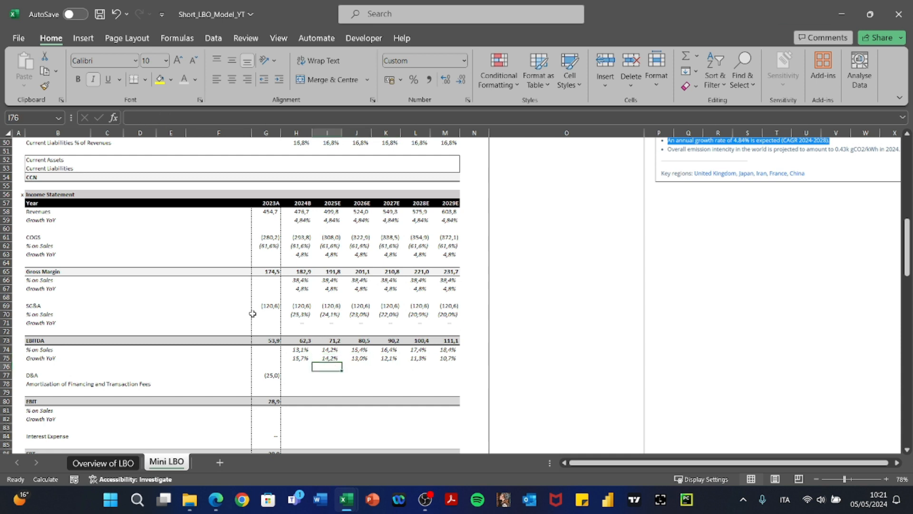
Enter the 2024 D&A formula as negative depreciation % of revenue times revenues.
key(Up)
key(Up)
key(Up)
key(Up)
key(Up)
key(Up)
key(Up)
key(Up)
key(Up)
key(Up)
key(Up)
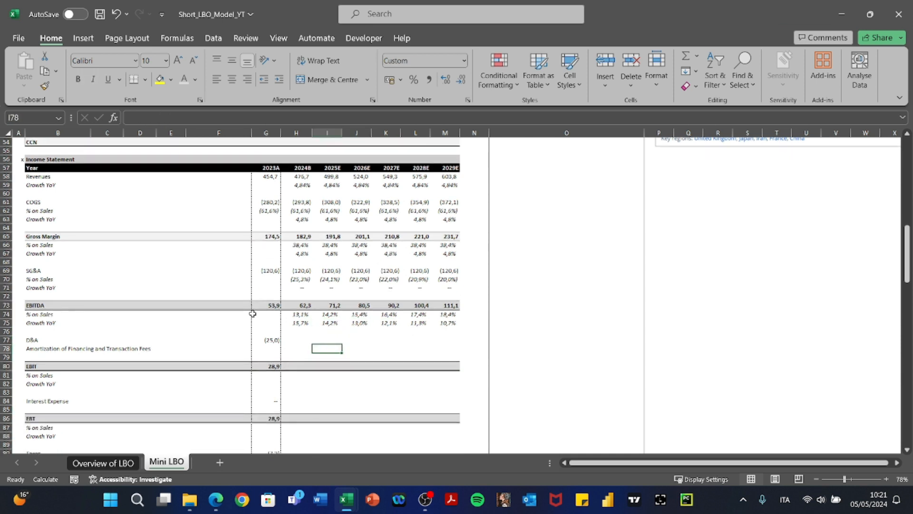
key(Left)
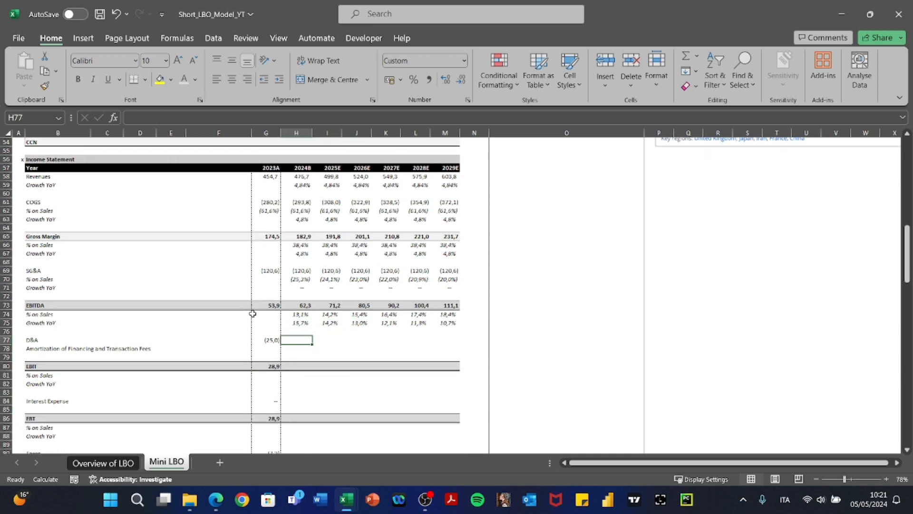
text(+)
key(Up)
key(Up)
key(Up)
key(Up)
key(Up)
key(Up)
key(Up)
key(Up)
key(Up)
key(Up)
key(Up)
key(Up)
key(Up)
key(Up)
key(Up)
key(Up)
key(Up)
key(Up)
key(Up)
key(Up)
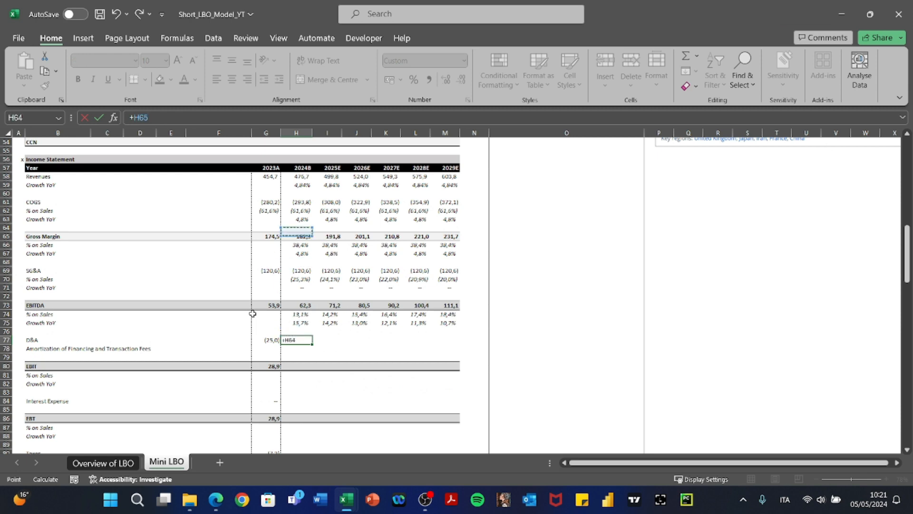
key(Down)
key(Down)
key(Down)
key(Down)
key(Down)
key(Down)
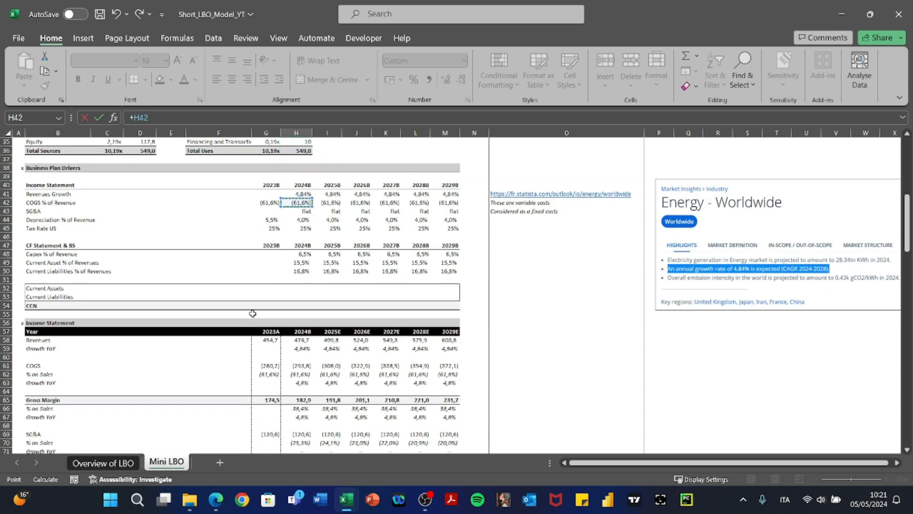
key(Down)
key(Down)
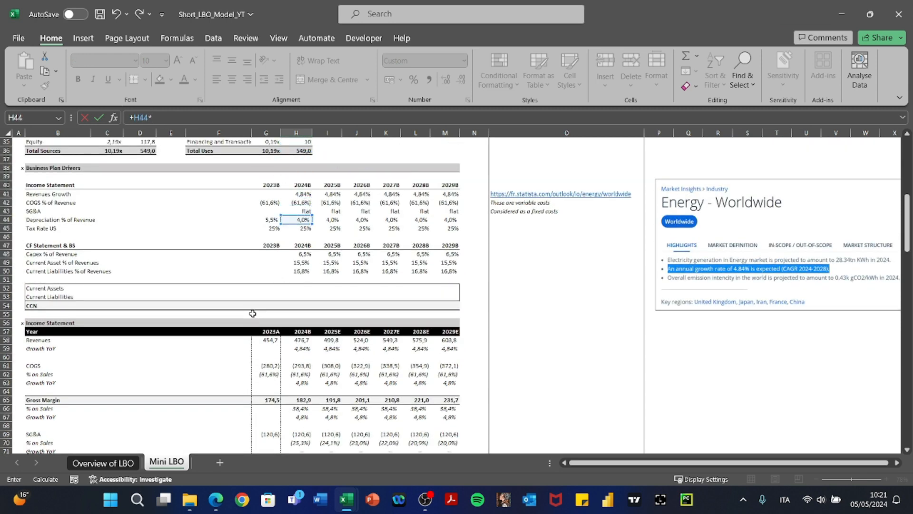
text(*)
key(Up)
key(Up)
key(Up)
key(Up)
key(Up)
key(Up)
key(Up)
key(Up)
key(Up)
key(Up)
key(Up)
key(Up)
key(Up)
key(Up)
key(Up)
key(Up)
key(Up)
key(Up)
key(Up)
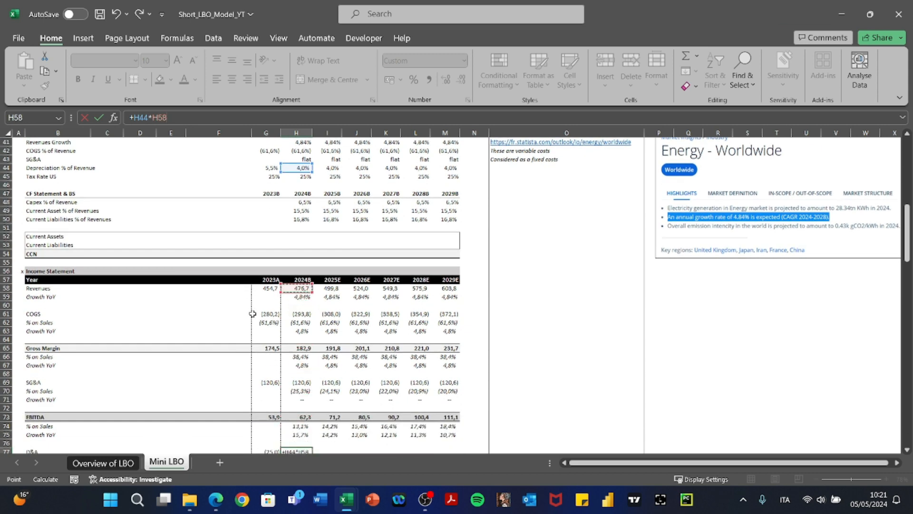
key(F2)
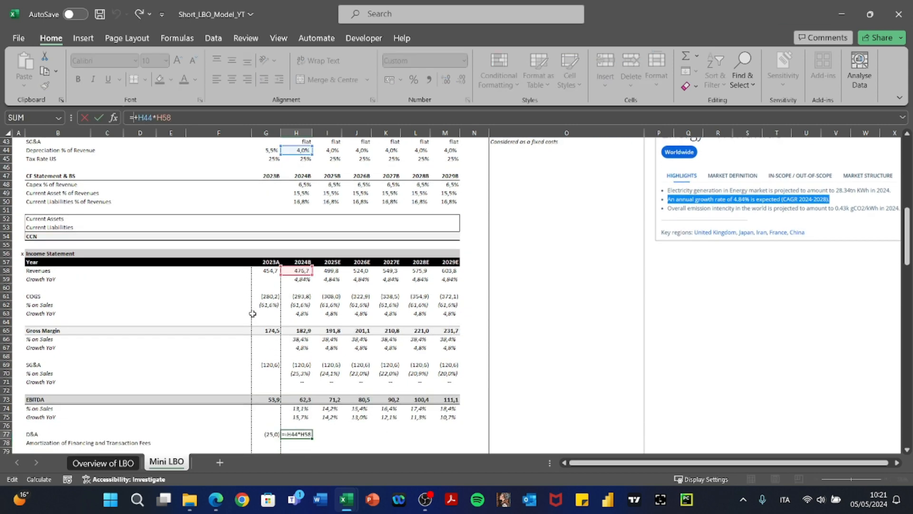
key(Return)
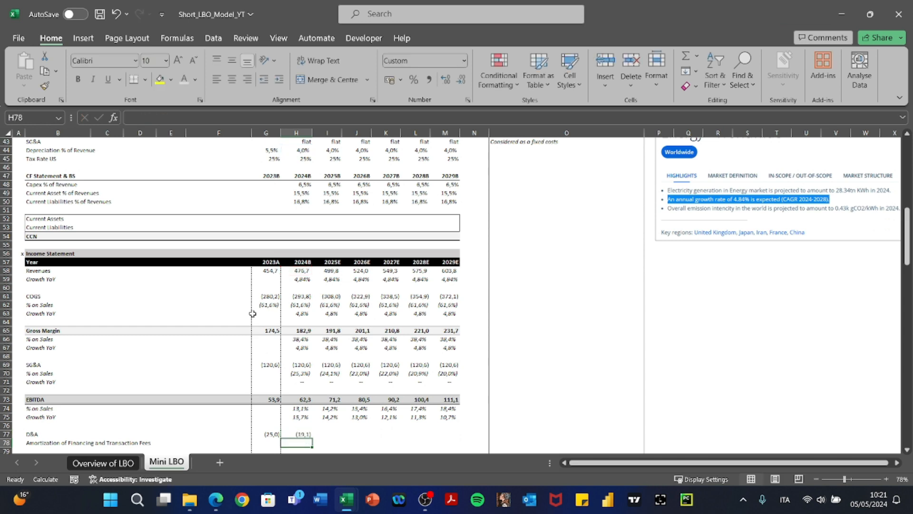
Copy the D&A formula across 2025–2029, giving (19,1) through (24,2).
key(Up)
key(ctrl+c)
key(shift+Right)
key(shift+Right)
key(shift+Right)
key(shift+Right)
key(shift+Right)
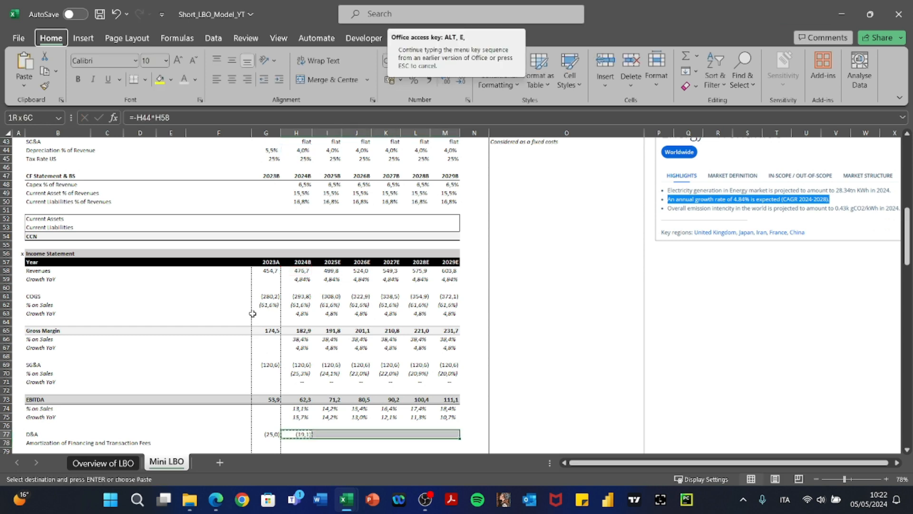
key(ctrl+v)
key(Escape)
key(Down)
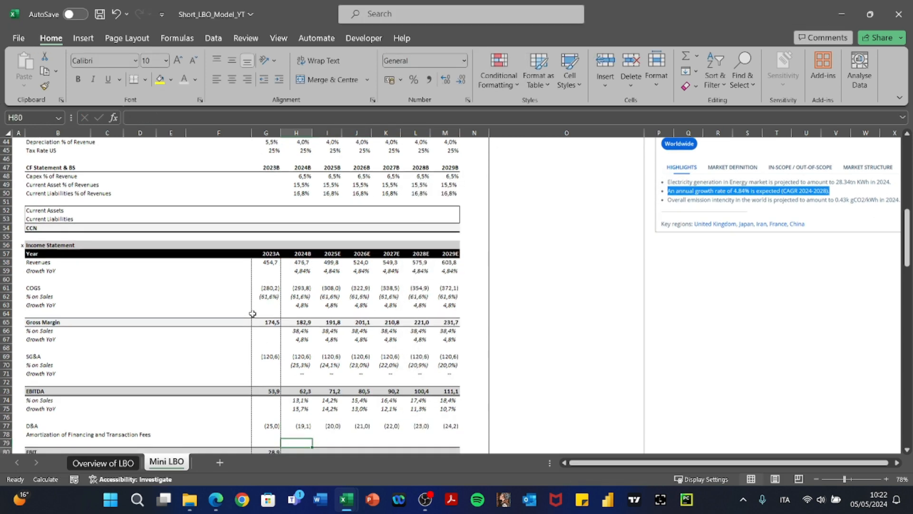
key(Left)
key(Left)
key(Left)
key(Left)
key(Left)
key(Left)
key(Left)
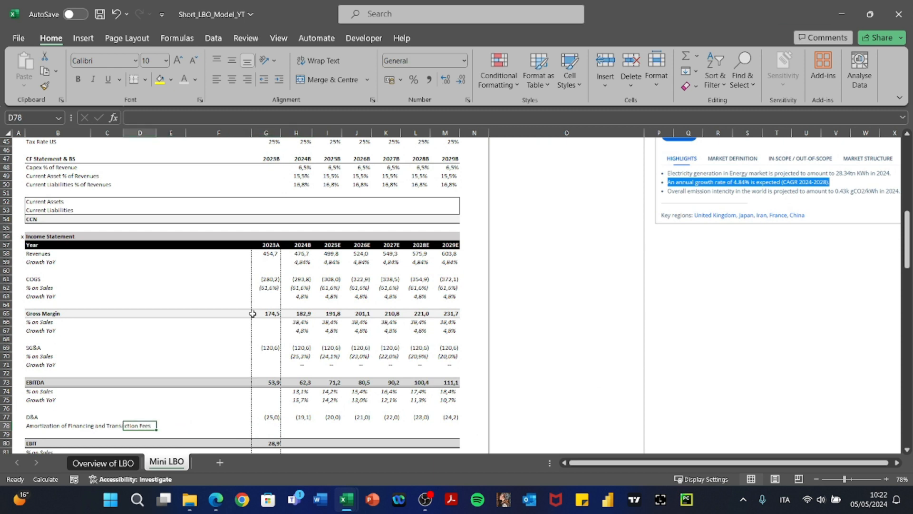
In the 2024 amortization cell, begin =+IF( with H57-$G$57 as the year test.
key(Right)
key(Right)
key(Right)
key(Right)
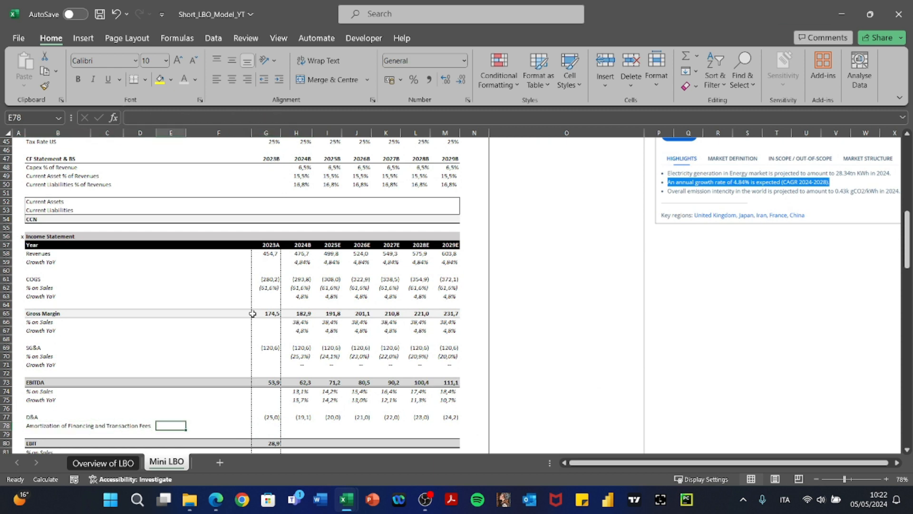
key(Right)
key(Right)
key(Right)
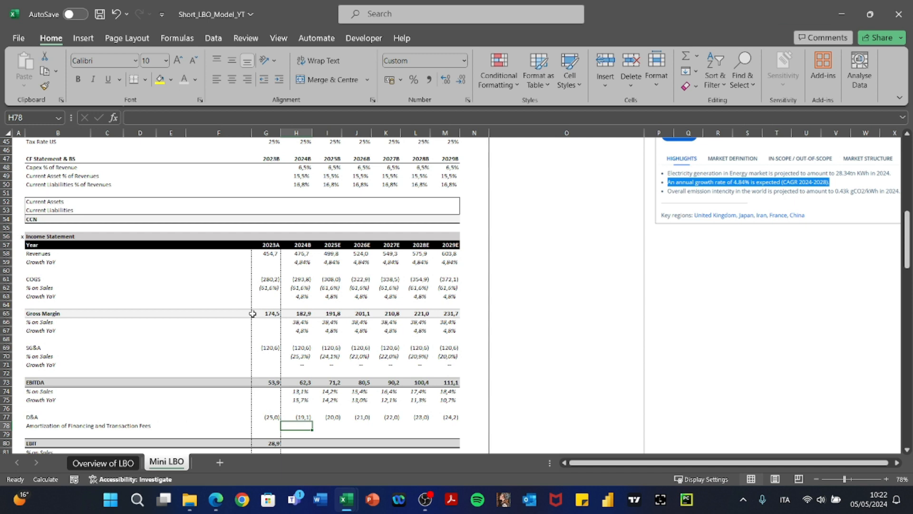
text(+IF()
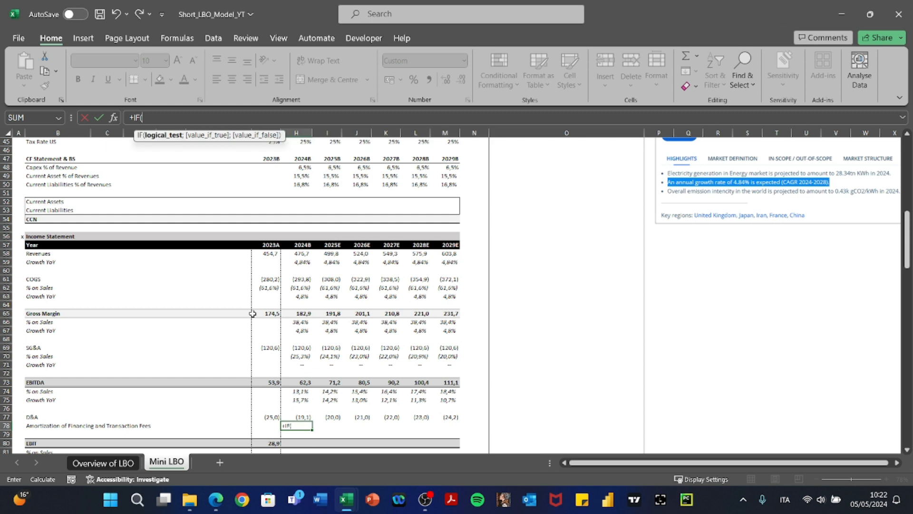
key(Up)
key(Up)
key(Up)
key(Up)
key(Up)
key(Up)
key(Up)
key(Up)
key(Up)
key(Up)
key(Up)
key(Up)
key(Up)
key(Up)
key(Up)
key(Up)
key(Up)
key(Up)
key(Up)
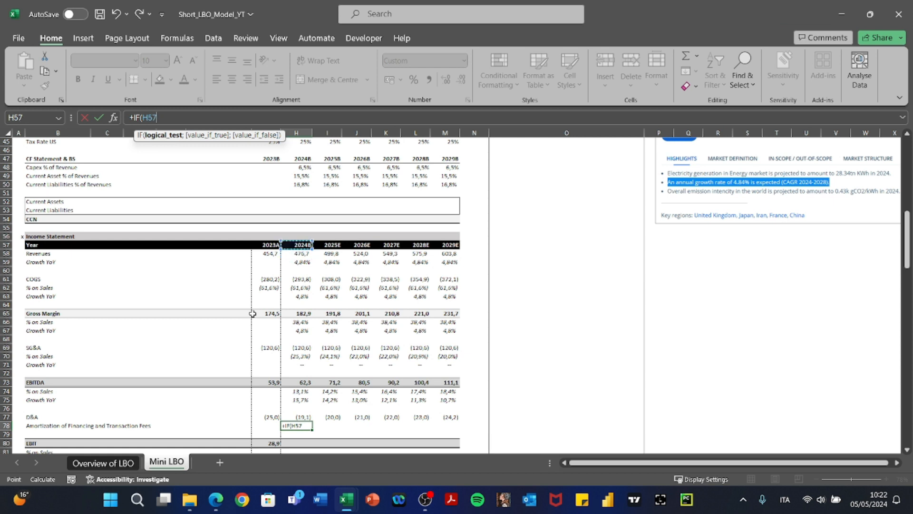
key(Up)
key(Up)
key(Up)
key(Up)
key(Up)
key(Up)
key(Down)
key(Down)
key(Down)
key(Down)
key(Down)
key(Down)
key(Left)
key(Up)
key(Up)
key(Up)
key(Up)
key(Up)
key(Up)
key(Up)
key(Up)
key(Up)
key(Up)
key(Up)
key(Up)
key(Up)
key(Up)
key(Up)
key(Up)
key(Up)
key(Up)
key(Up)
key(Up)
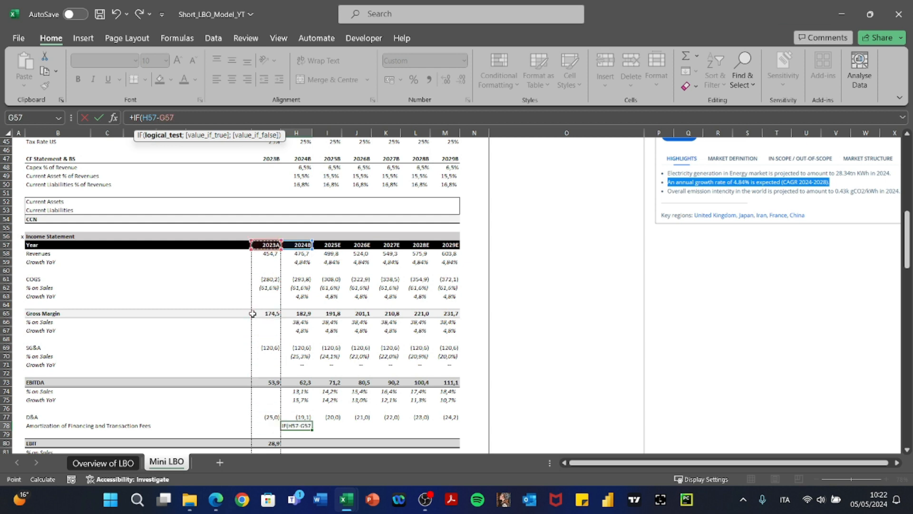
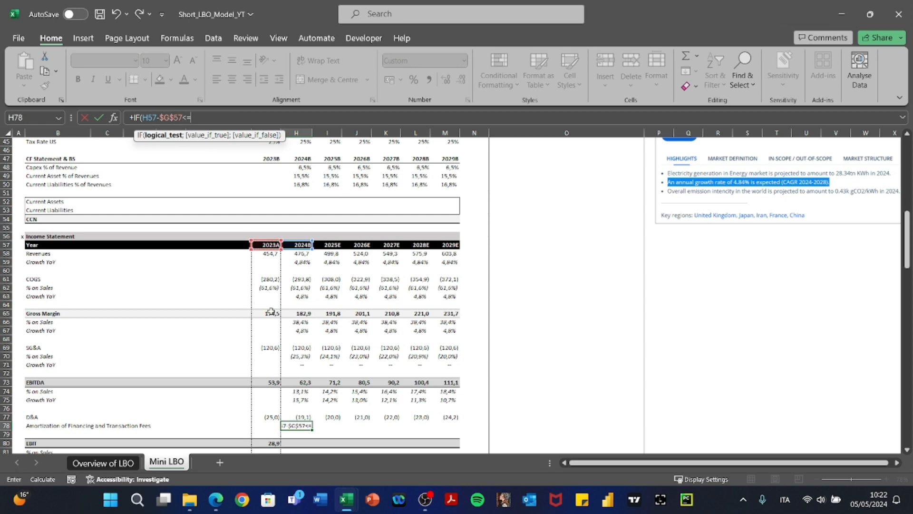
Complete the 2024 amortization IF: if the year is within $G$22, use $G$21/$G$22, else 0.
scroll(248, 316, up, 13)
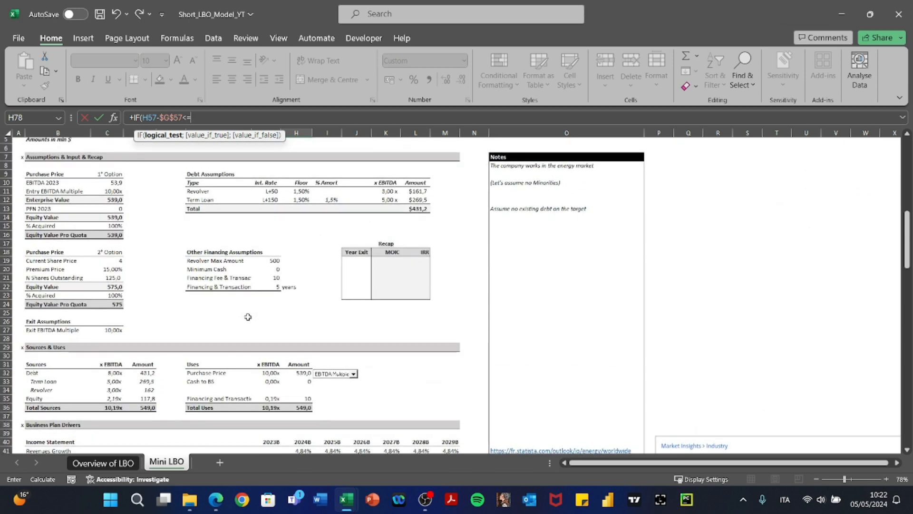
click(277, 288)
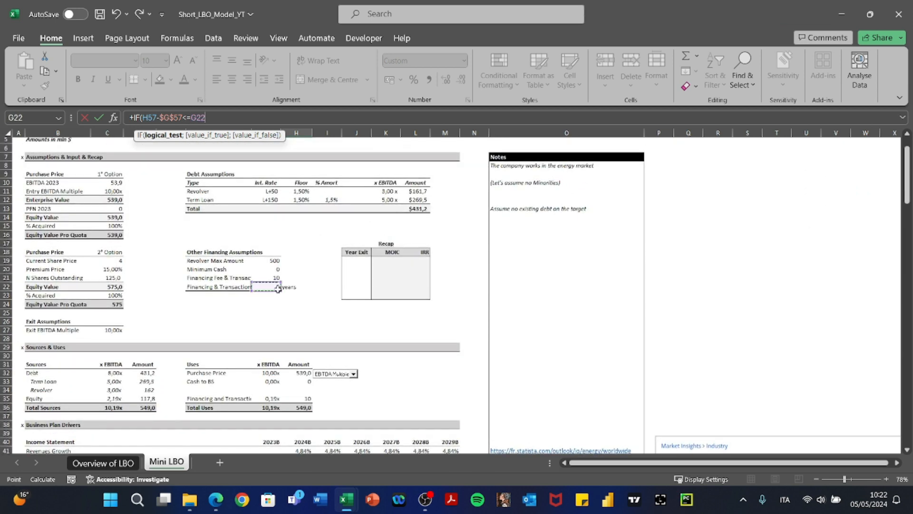
key(F4)
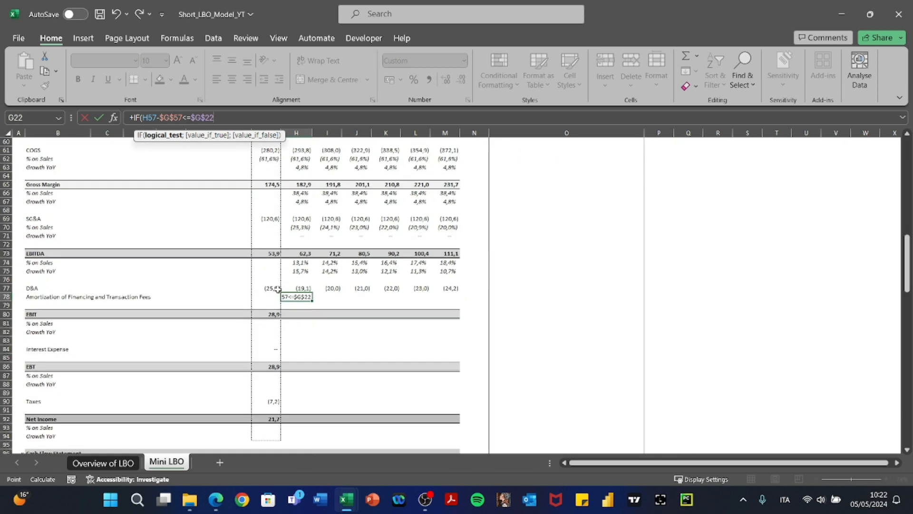
text(;)
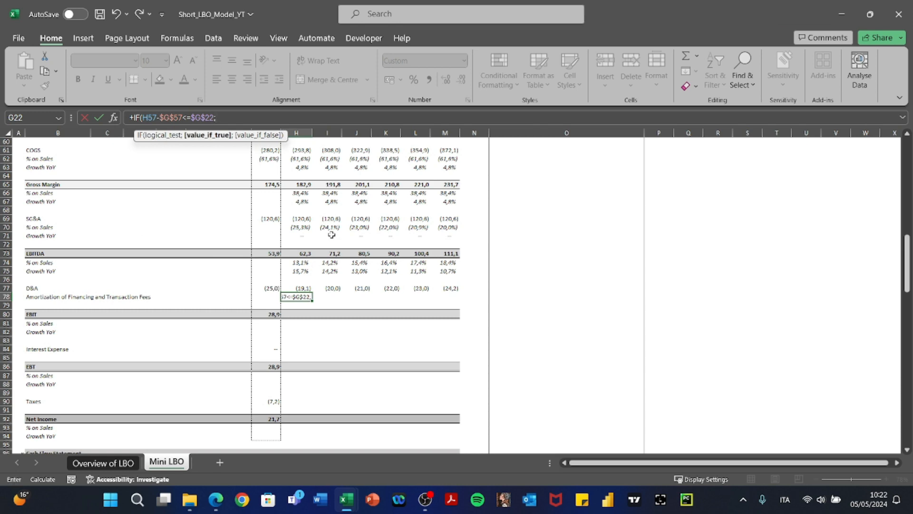
scroll(331, 234, up, 20)
scroll(332, 235, down, 2)
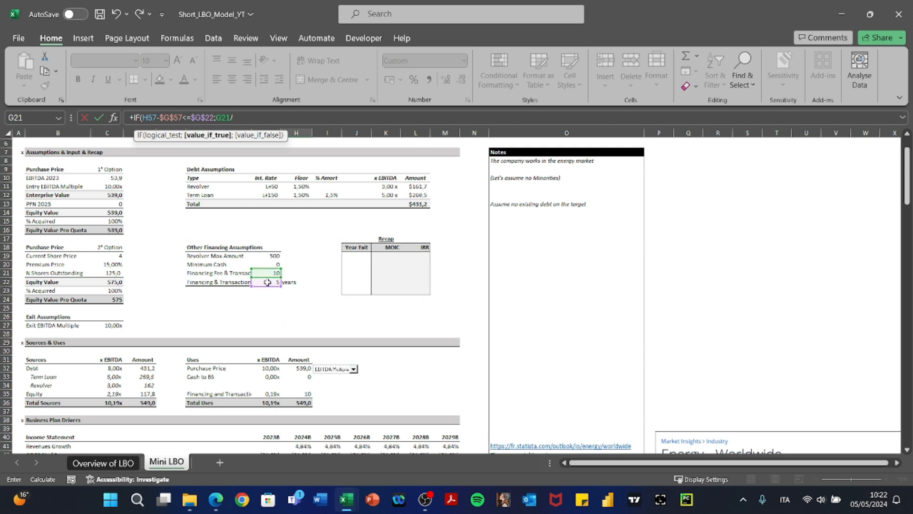
text(;=)
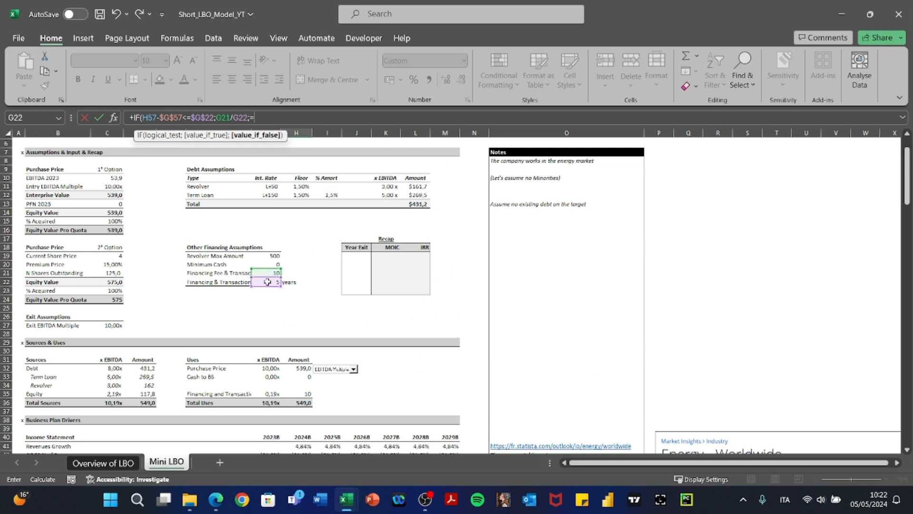
click(223, 118)
key(F5)
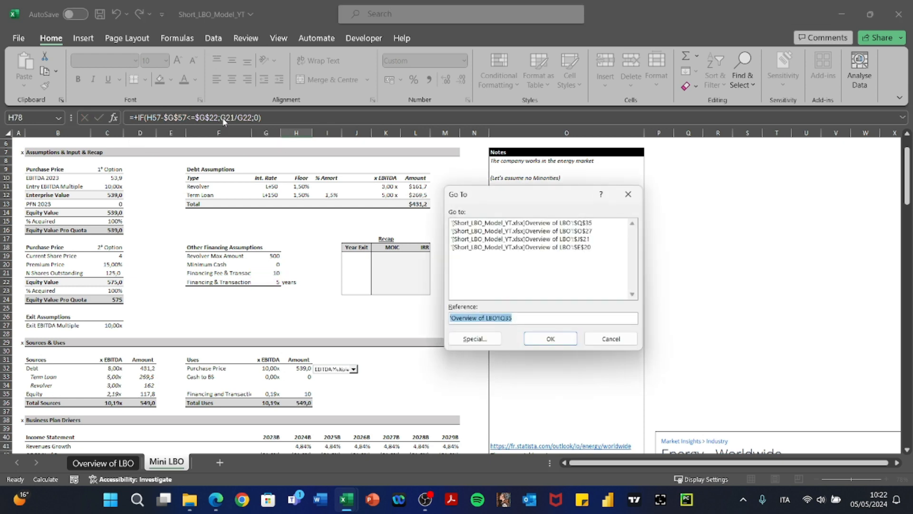
key(Return)
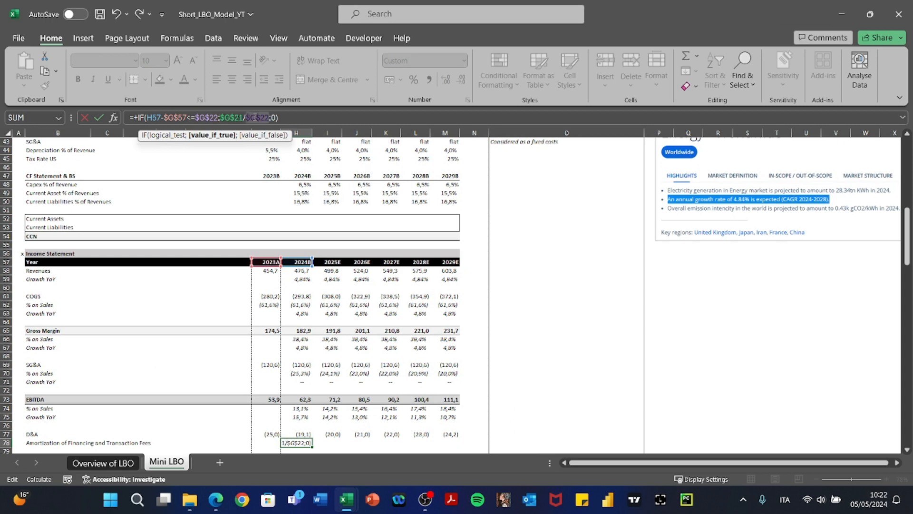
key(Return)
Make the amortization formula negative by replacing the leading plus with a minus.
key(Up)
key(F2)
key(Left)
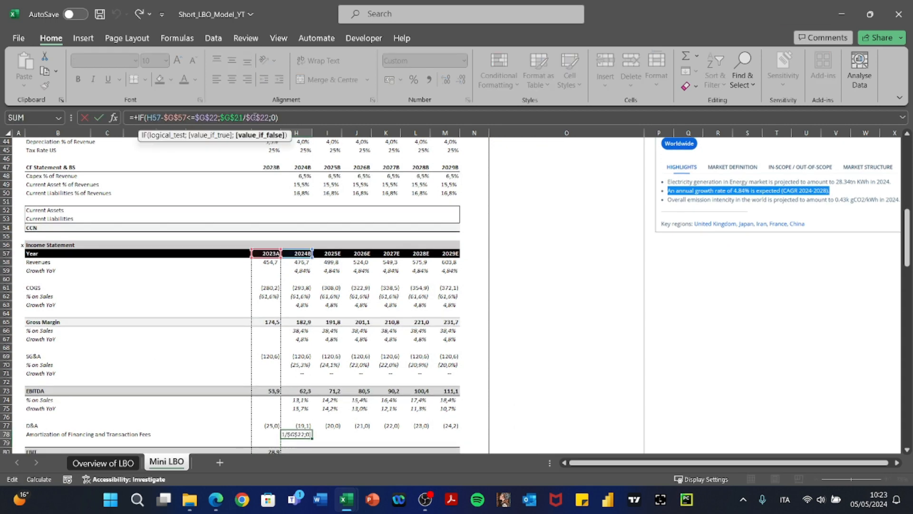
key(Left)
key(Left)
key(Left)
key(Left)
key(Left)
key(Left)
key(Left)
key(Left)
key(Left)
key(Left)
key(Left)
key(Left)
key(Left)
key(Left)
key(Left)
key(Left)
key(Left)
key(Left)
key(Left)
key(Left)
key(Left)
key(Left)
key(Left)
key(Left)
key(Left)
key(Left)
key(Left)
key(Left)
key(Left)
key(Left)
key(Left)
key(Left)
key(Left)
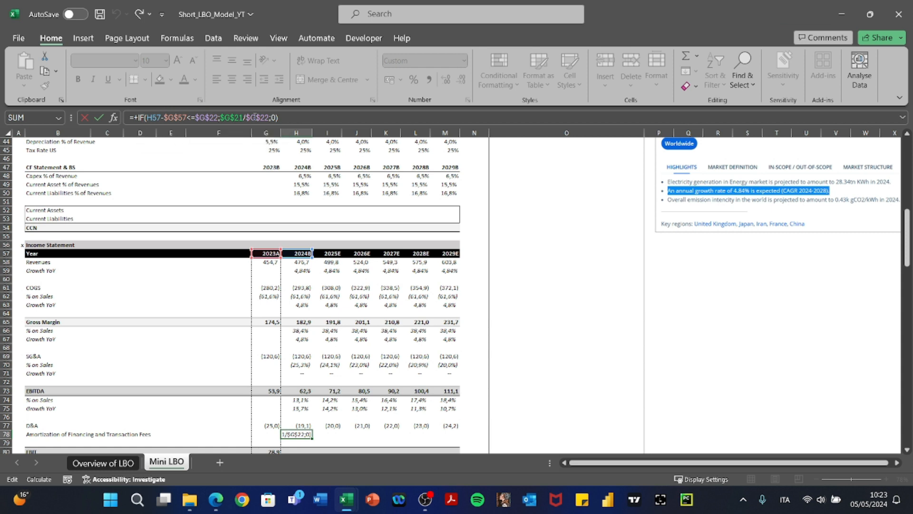
key(BackSpace)
text(-)
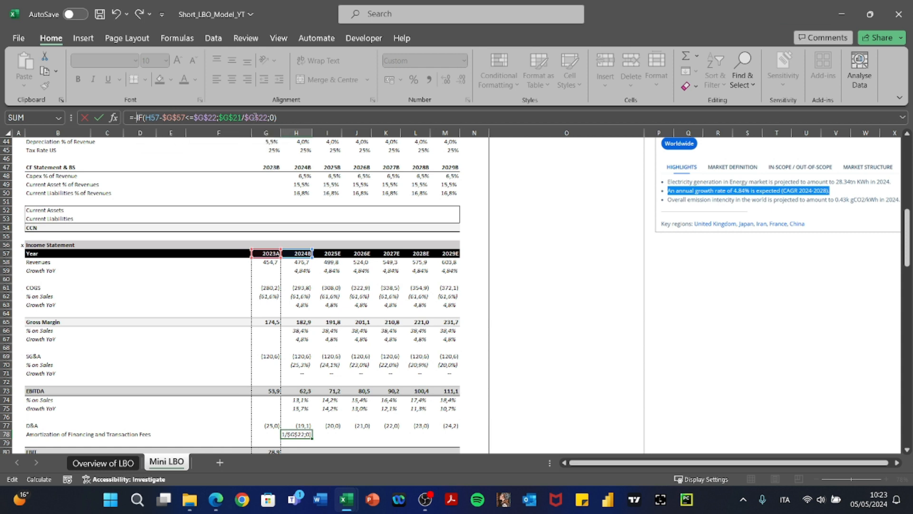
key(ctrl+Return)
Paste the amortization formula as formulas across I78:M78, giving (2,0) per year.
key(ctrl+c)
key(shift+Right)
key(shift+Right)
key(shift+Right)
key(shift+Right)
key(shift+Right)
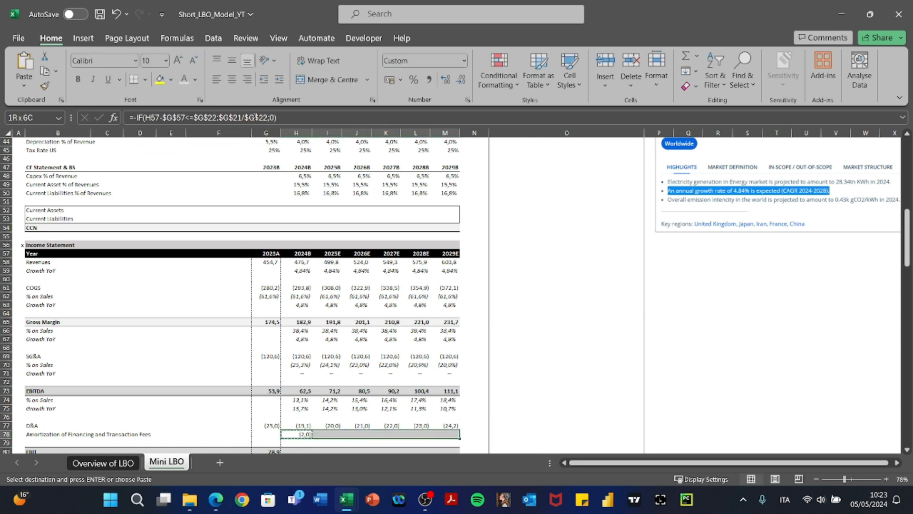
key(alt+e)
key(s)
key(f)
key(Return)
key(Left)
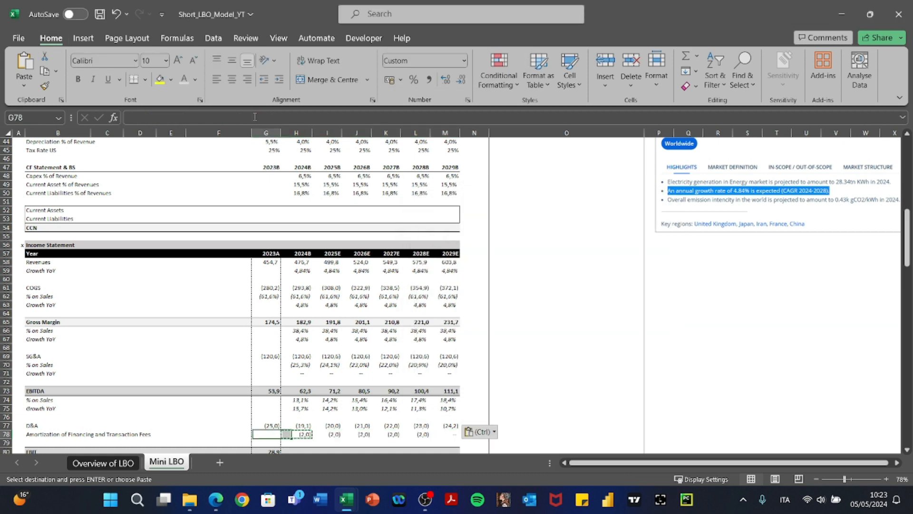
key(Right)
key(Escape)
key(shift+Right)
key(shift+Right)
key(shift+Right)
key(shift+Right)
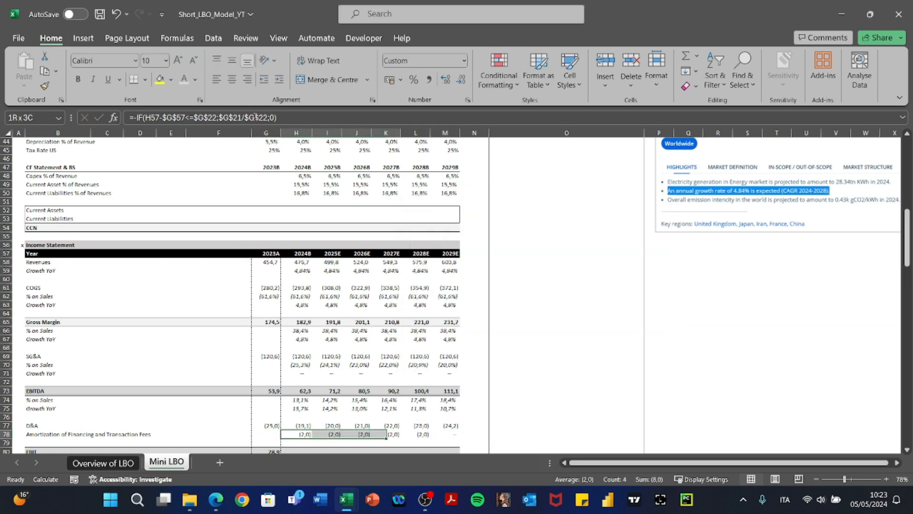
scroll(294, 260, down, 1)
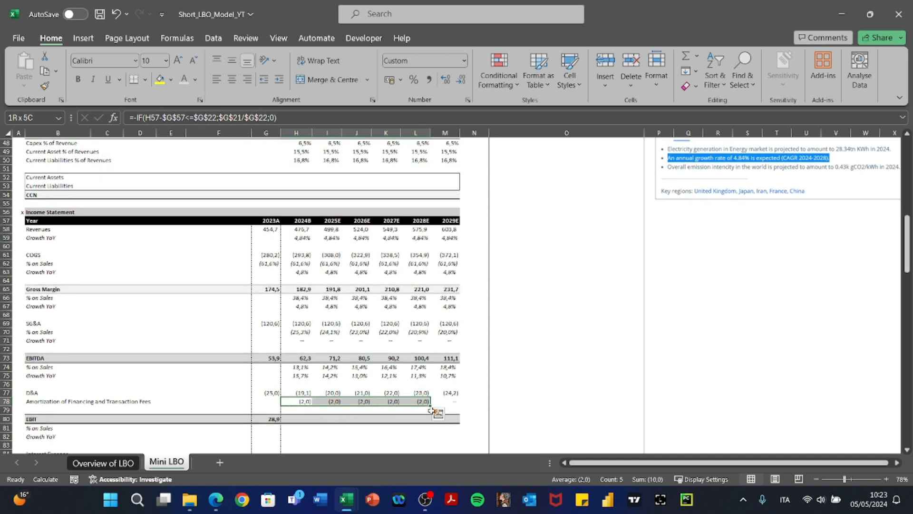
scroll(216, 235, up, 15)
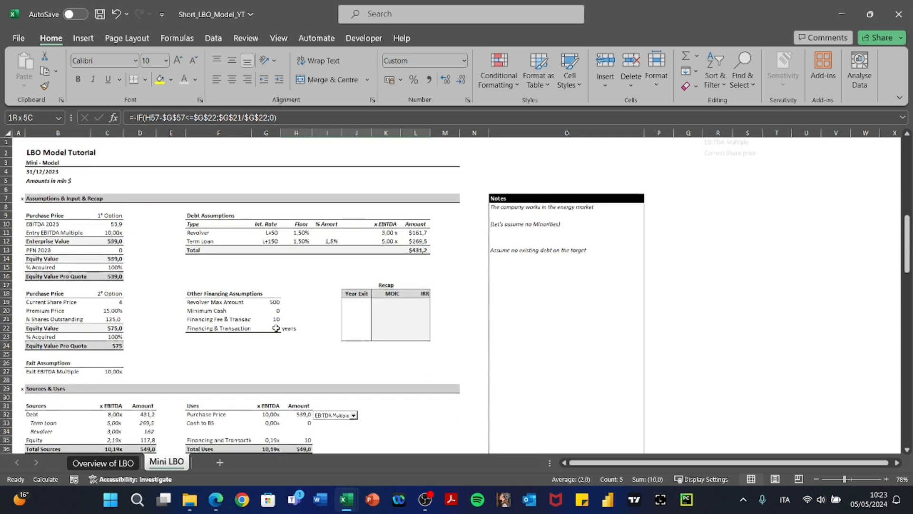
click(276, 328)
key(Return)
scroll(285, 337, down, 15)
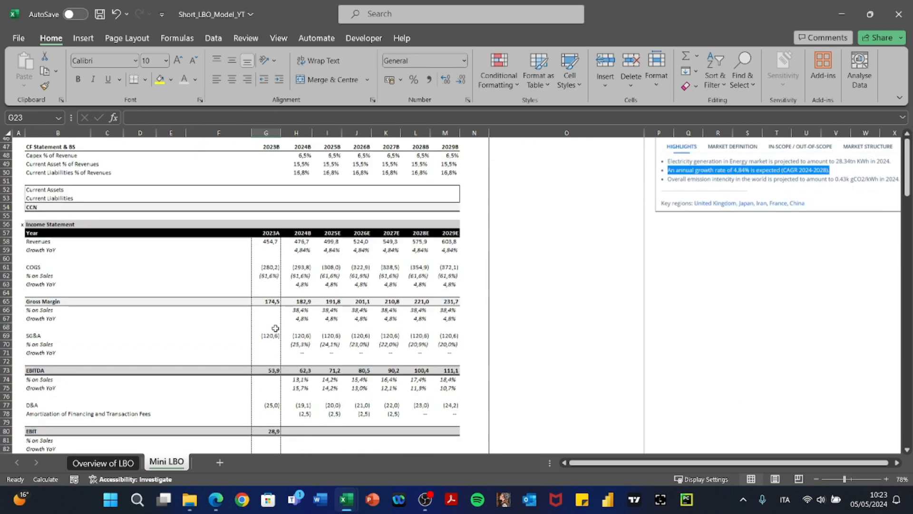
drag(291, 346, 397, 348)
scroll(396, 348, up, 15)
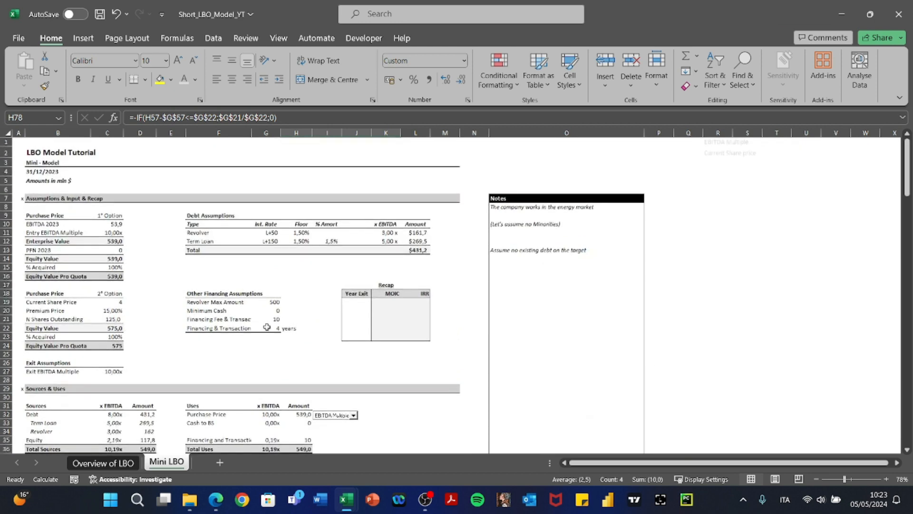
key(ctrl+z)
scroll(267, 327, down, 12)
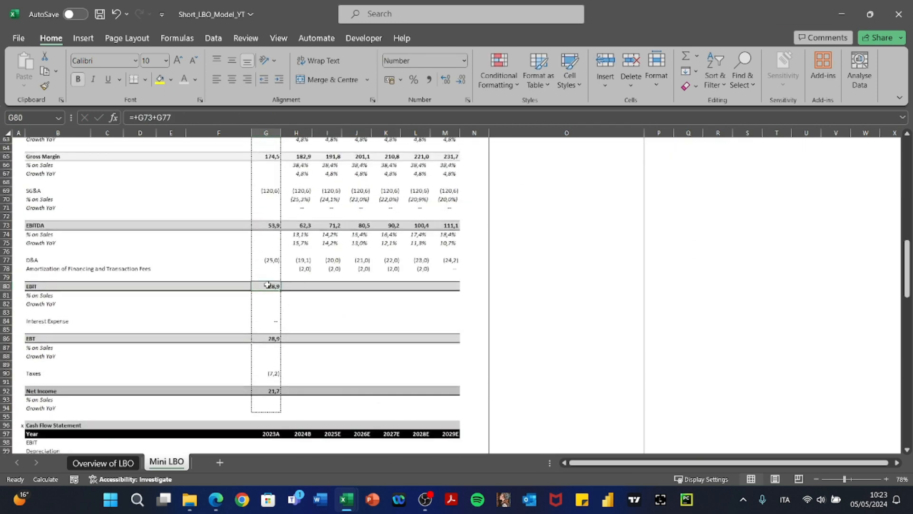
Add the amortization row to the 2023A EBIT formula and paste it across 2024B–2029E.
double_click(267, 284)
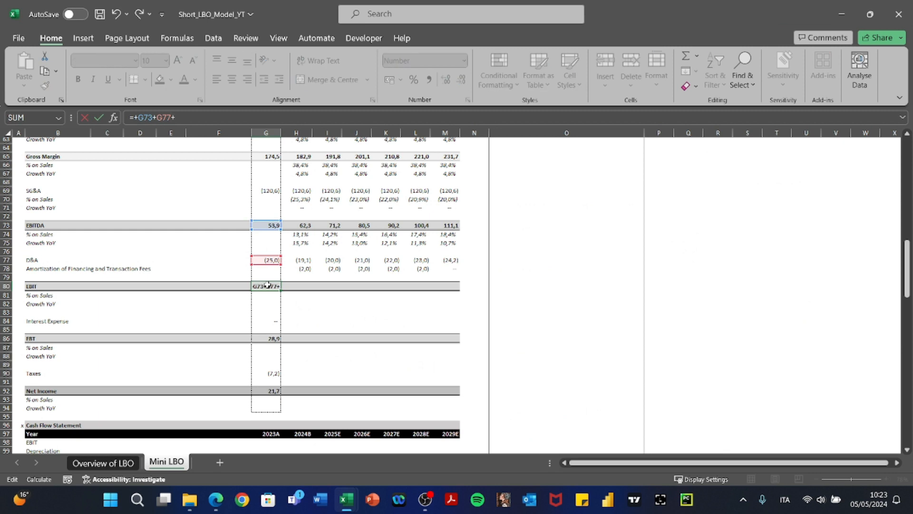
text(+)
click(271, 272)
key(Return)
key(Up)
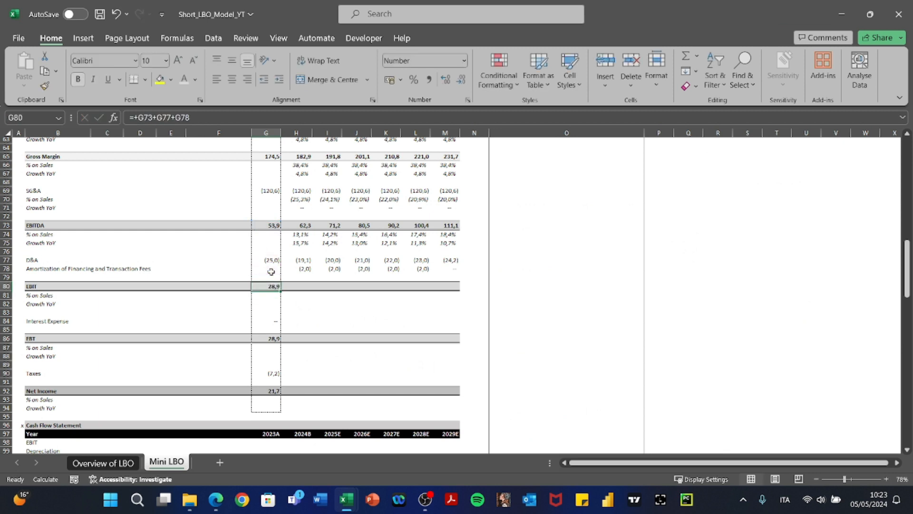
key(ctrl+c)
key(Right)
key(shift+Right)
key(shift+Right)
key(shift+Right)
key(shift+Right)
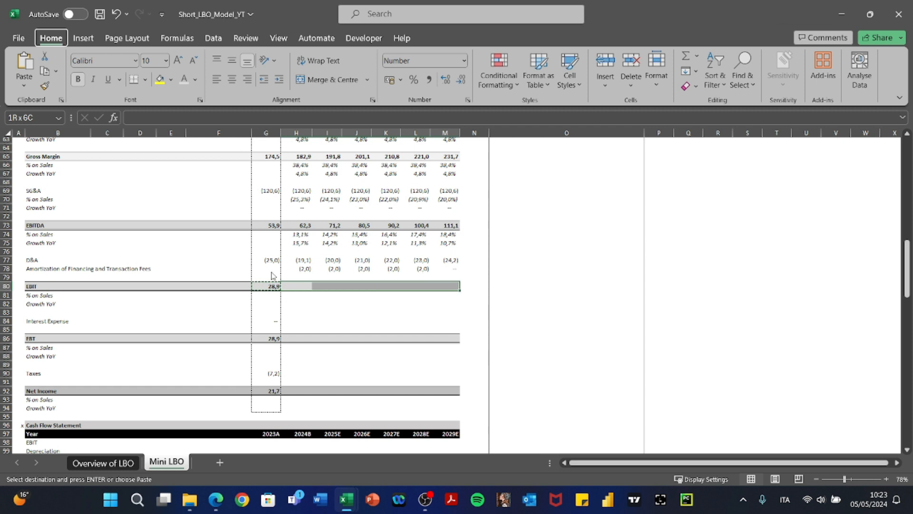
key(ctrl+alt+v)
key(r)
key(Return)
Review the pasted EBIT formulas year by year through 2028E.
key(Left)
key(Right)
key(F2)
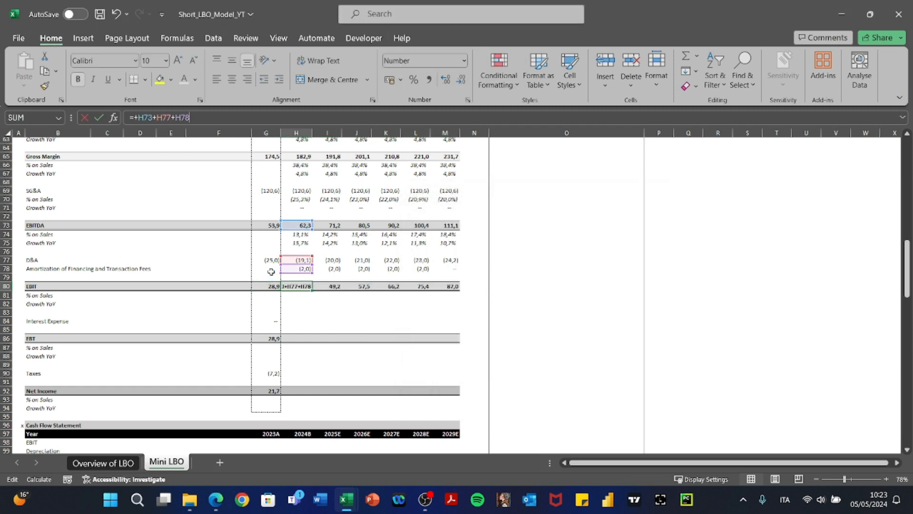
key(Tab)
key(F2)
key(Tab)
key(F2)
key(Tab)
key(Tab)
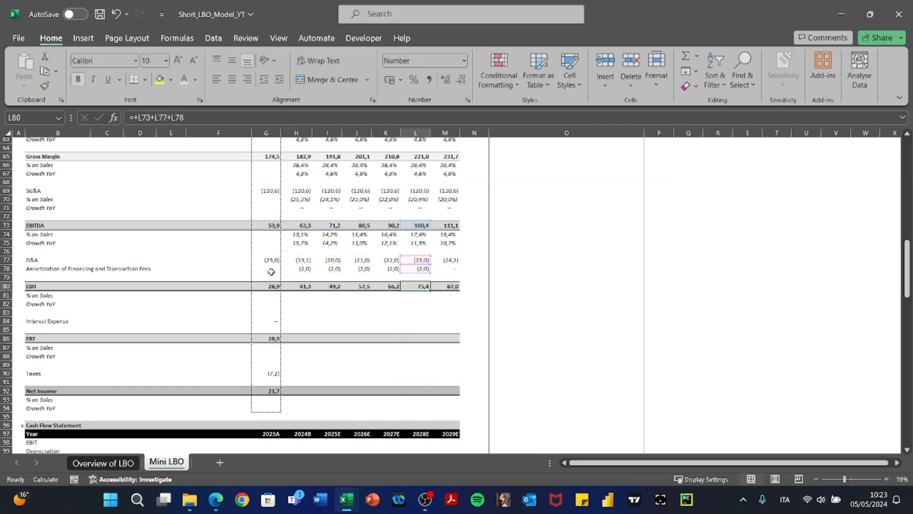
key(F2)
key(Tab)
key(Left)
key(Left)
key(Left)
key(Left)
key(Left)
key(Left)
key(Down)
key(Down)
key(Down)
key(Down)
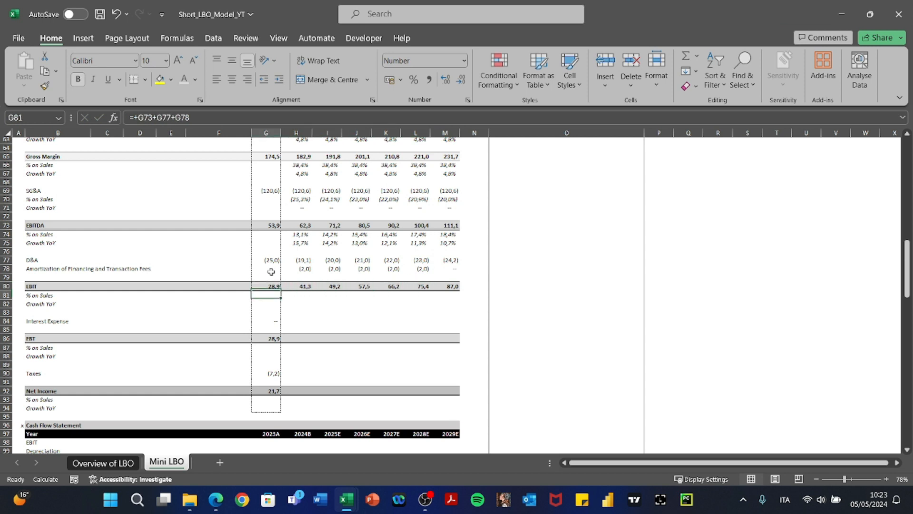
key(Up)
key(Up)
key(Up)
Copy EBITDA's % on Sales and Growth YoY formulas (H74:M75) into the EBIT rows H81:M82.
key(Right)
key(Up)
key(Up)
key(Up)
key(Up)
key(Up)
key(Up)
key(Up)
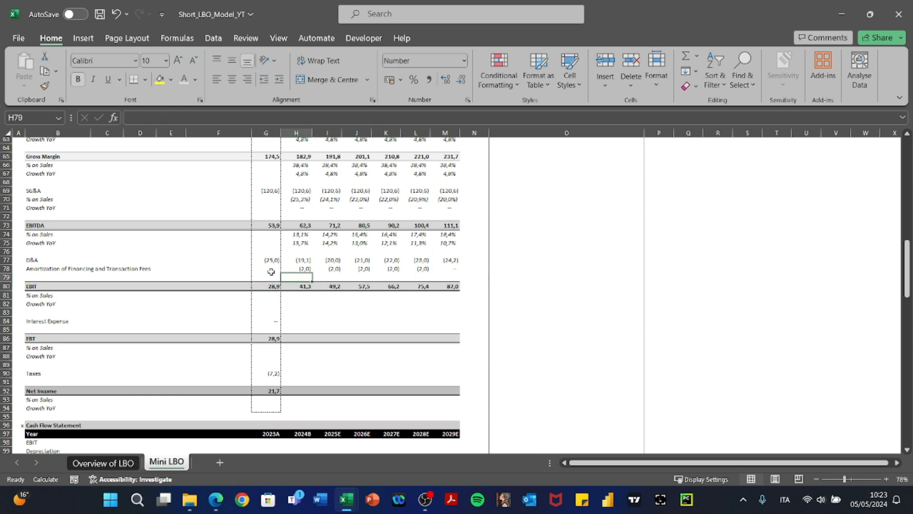
key(shift+Down)
key(shift+Right)
key(shift+Right)
key(shift+Right)
key(shift+Right)
key(shift+Right)
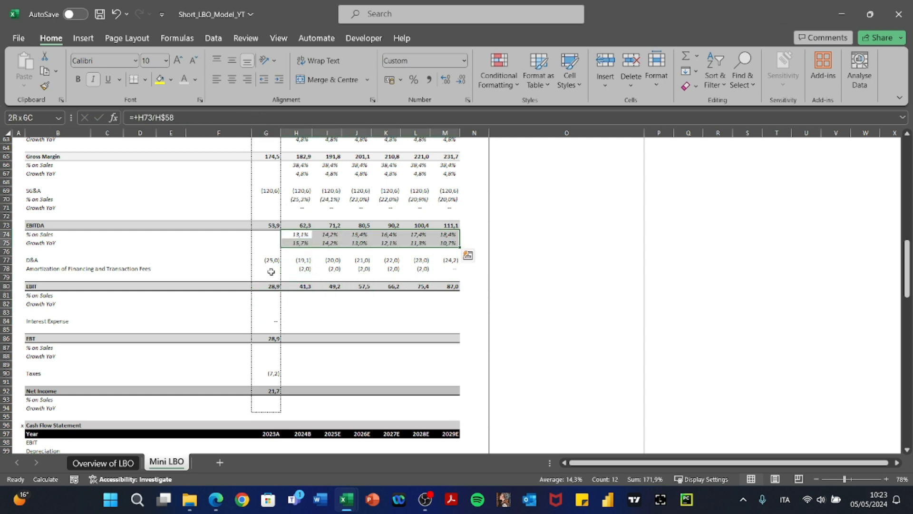
key(ctrl+c)
key(Down)
key(Down)
key(Down)
key(Down)
key(Down)
key(Down)
key(Down)
key(Down)
key(Up)
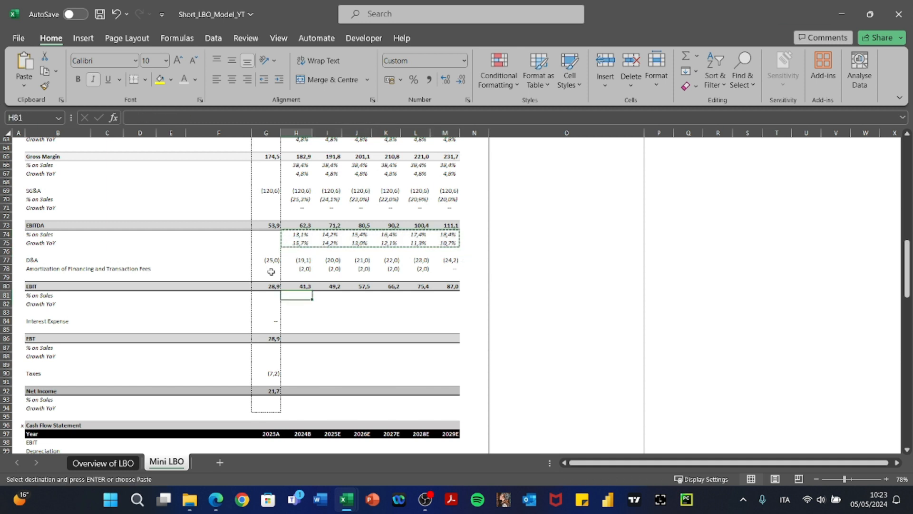
key(ctrl+v)
key(Escape)
key(Right)
key(Right)
key(Right)
key(Right)
key(Right)
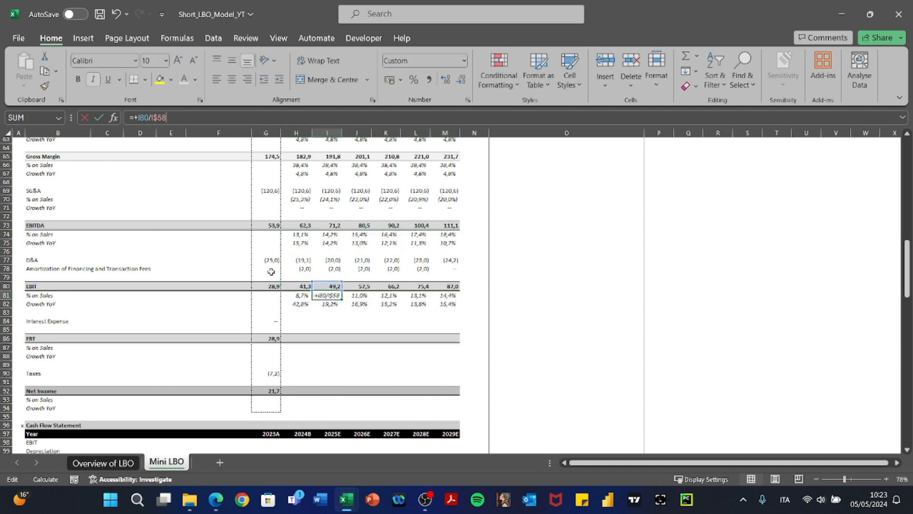
key(Left)
key(Left)
key(Left)
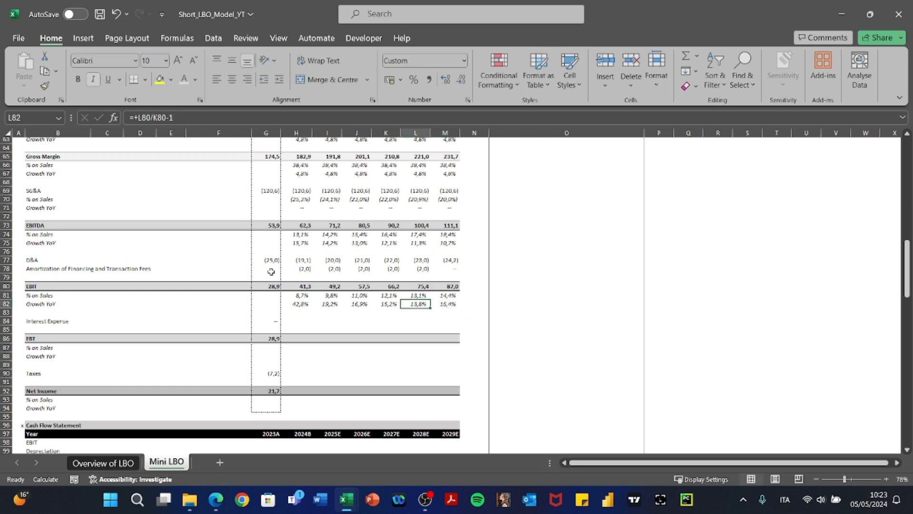
key(F2)
key(Escape)
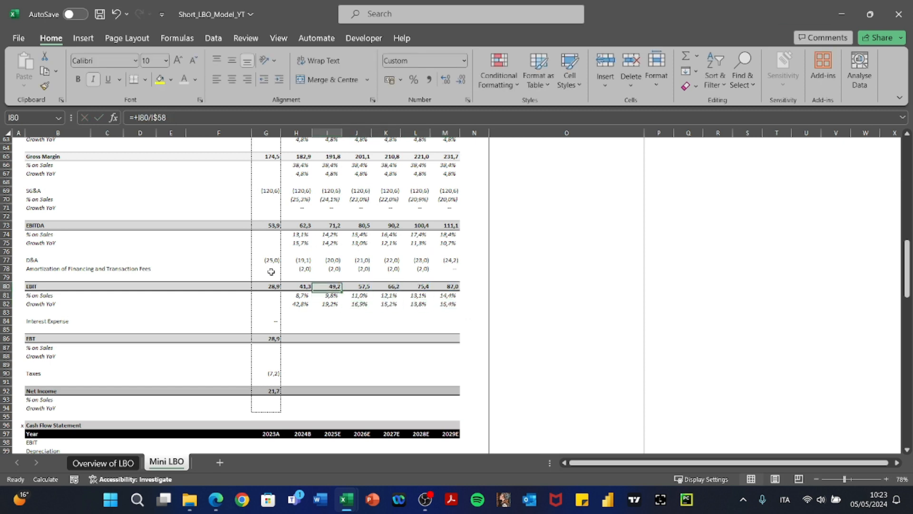
key(Left)
key(Left)
key(Left)
Give the Interest Expense cells H84:M84 a yellow fill to mark them as inputs.
key(Down)
key(Down)
key(Down)
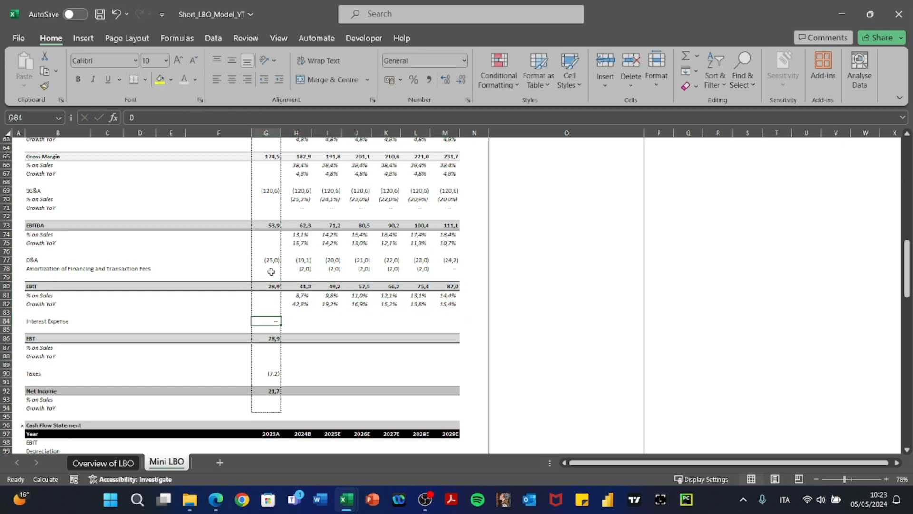
key(Right)
key(shift+Right)
key(shift+Right)
key(shift+Right)
key(shift+Right)
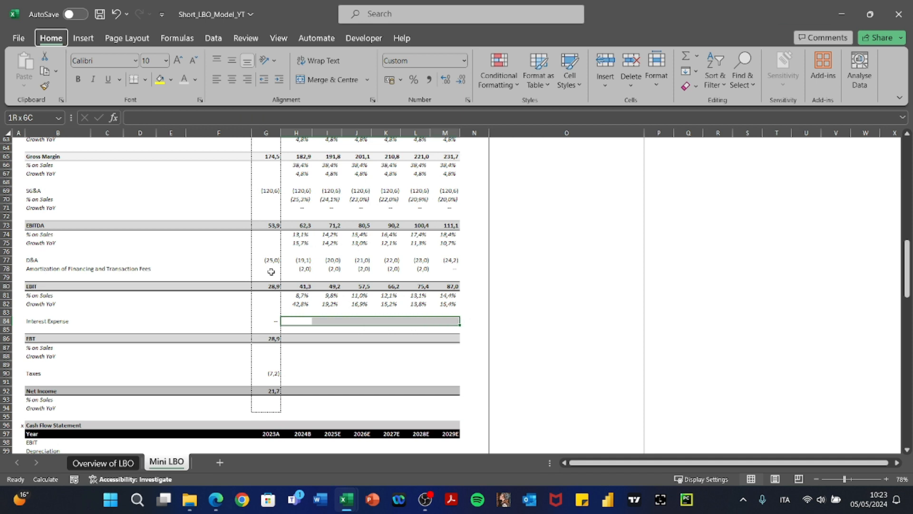
key(alt+h)
key(h)
key(Right)
key(Right)
key(Right)
key(Right)
key(Down)
key(Down)
key(Down)
key(Down)
key(Down)
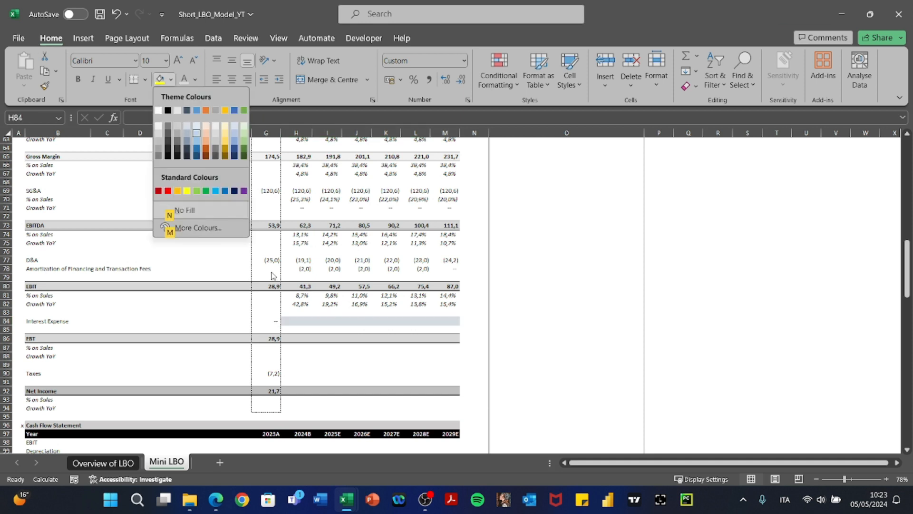
key(Right)
key(Right)
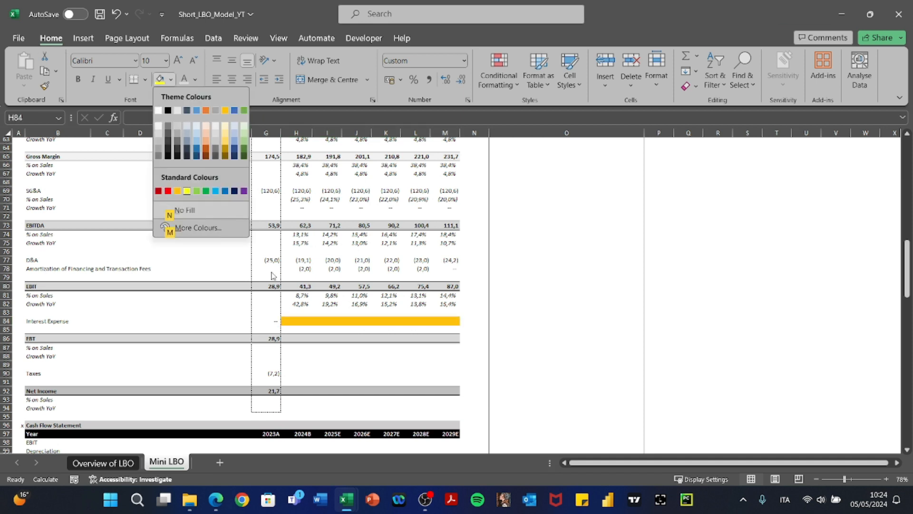
key(Right)
key(Return)
Paste the 2023A EBT formula from G86 into H86:M86 as formulas.
key(Right)
key(Right)
key(Left)
key(Left)
key(Left)
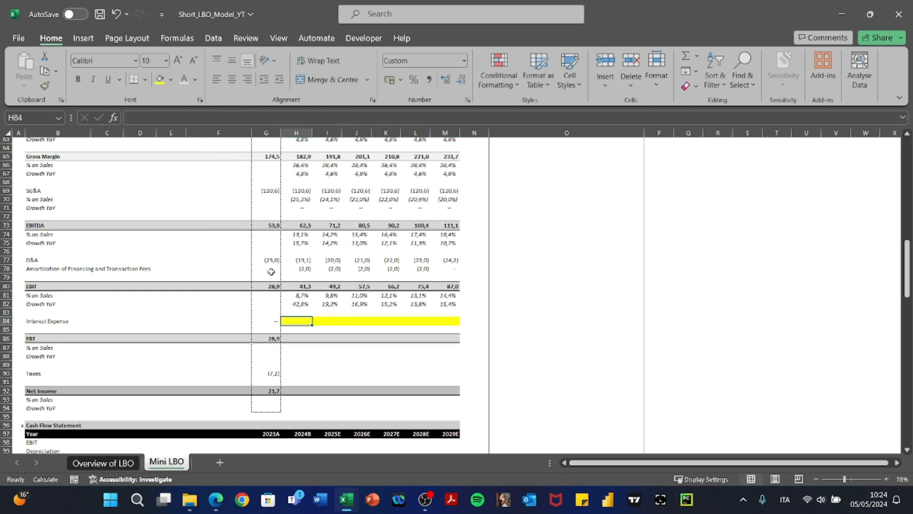
key(Down)
key(Down)
key(F2)
key(Escape)
key(ctrl+c)
key(Right)
key(shift+Right)
key(shift+Right)
key(shift+Right)
key(shift+Right)
key(shift+Right)
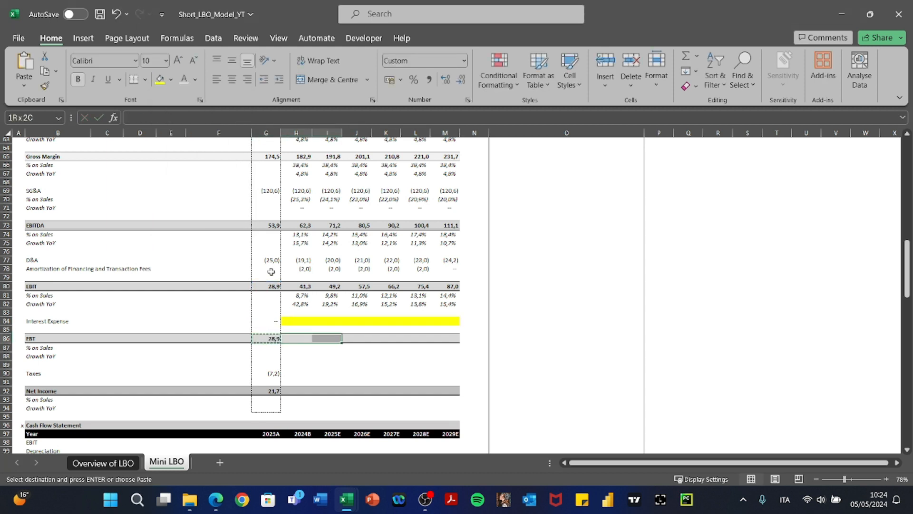
key(ctrl+alt+v)
key(Return)
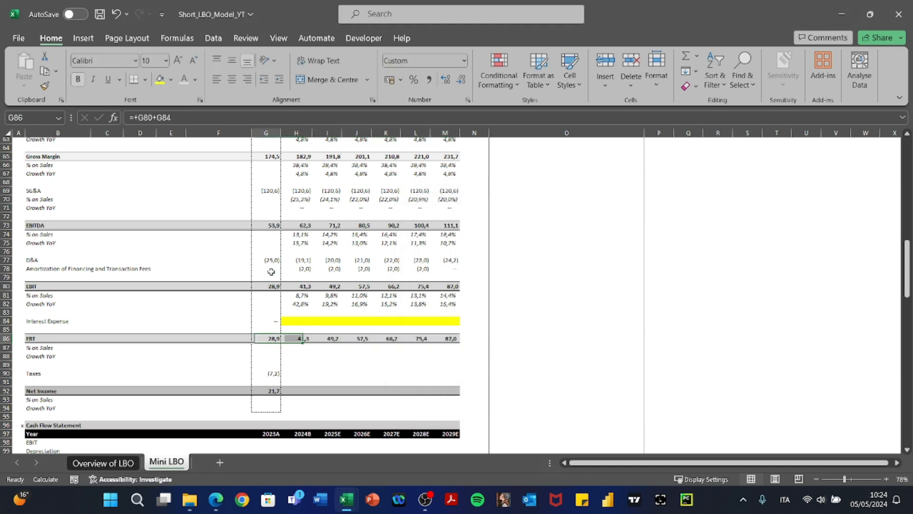
key(Right)
key(F2)
key(Escape)
Link 2024B Interest Expense to the debt schedule's Total Interest Expense with =+H151.
scroll(339, 368, down, 20)
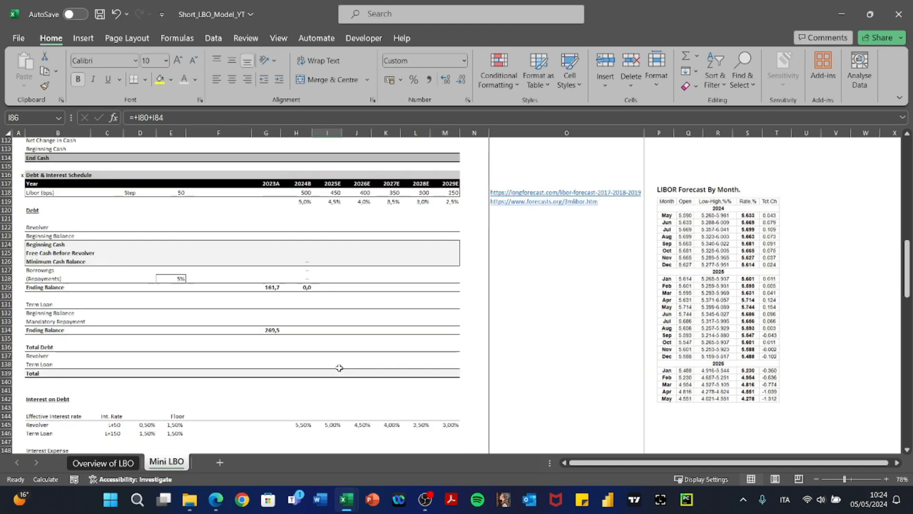
scroll(339, 368, up, 6)
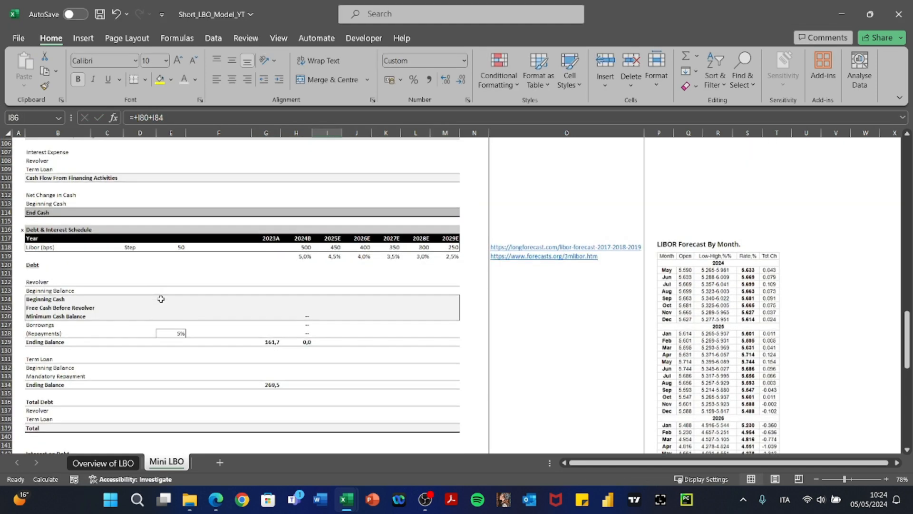
scroll(71, 232, down, 2)
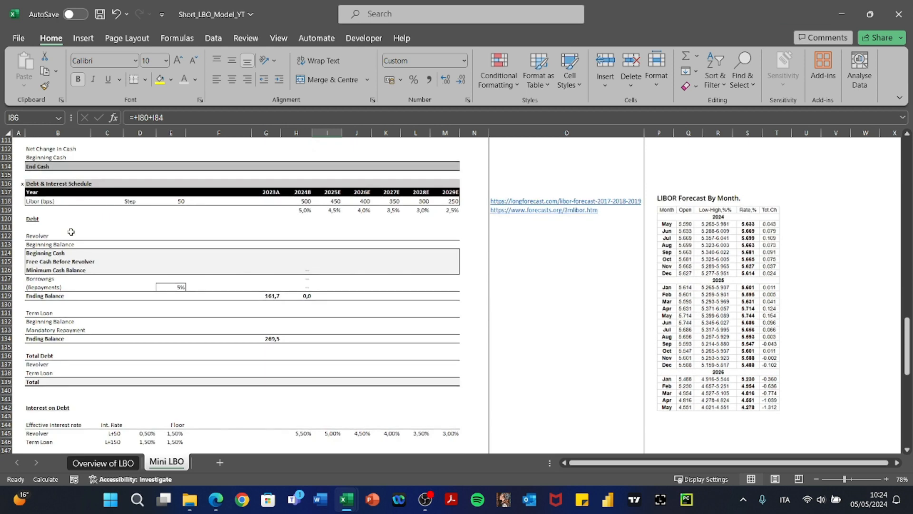
scroll(71, 231, up, 20)
scroll(71, 231, down, 3)
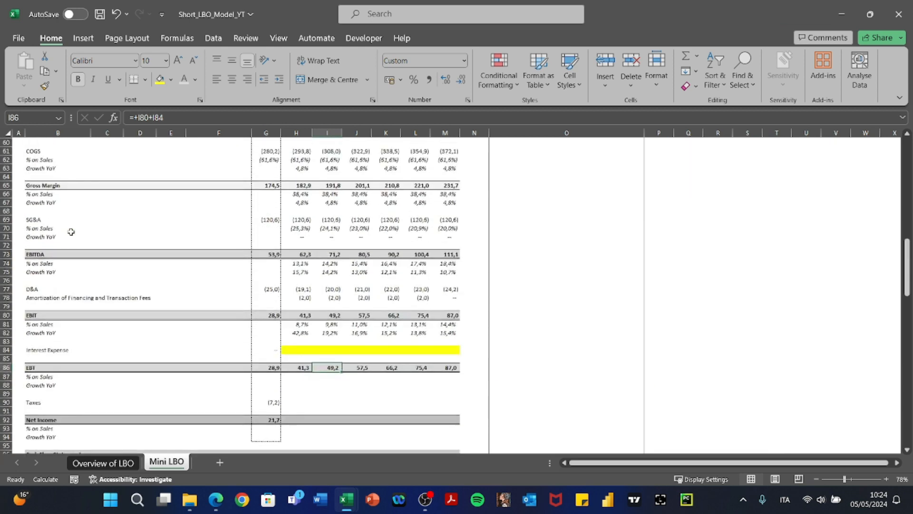
click(305, 350)
text(+)
scroll(304, 350, down, 20)
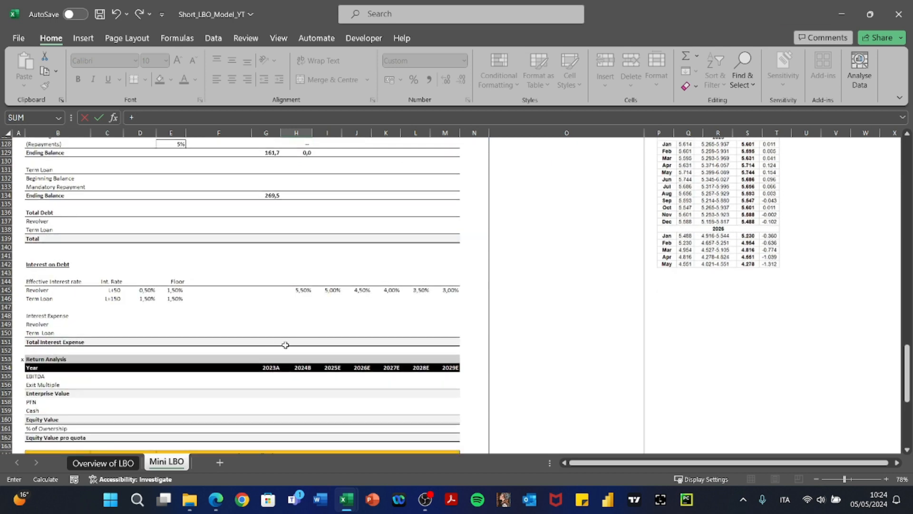
click(296, 342)
scroll(296, 345, up, 8)
scroll(297, 346, down, 4)
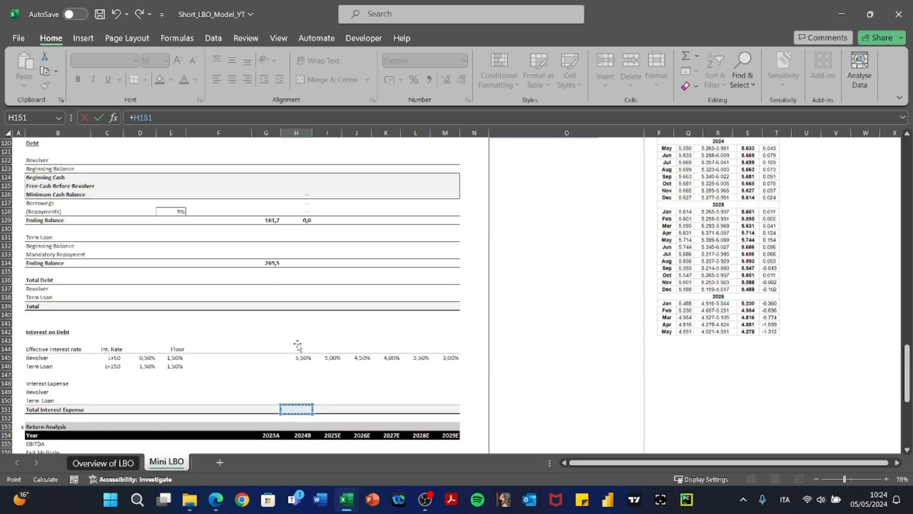
key(Return)
Paste the Interest Expense link as formulas across H84:M84, feeding EBT of 41,3–87,0.
key(Up)
key(Up)
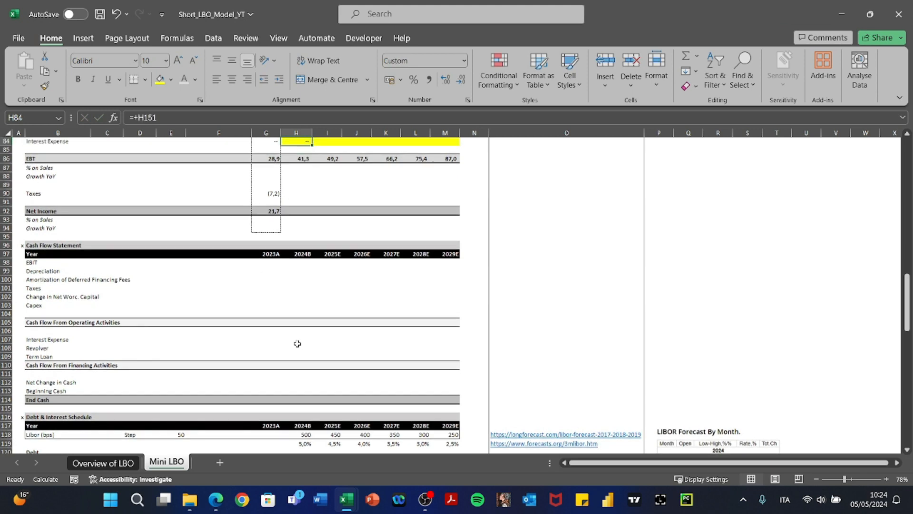
key(Down)
key(ctrl+c)
key(shift+Right)
key(shift+Right)
key(shift+Right)
key(shift+Right)
key(shift+Right)
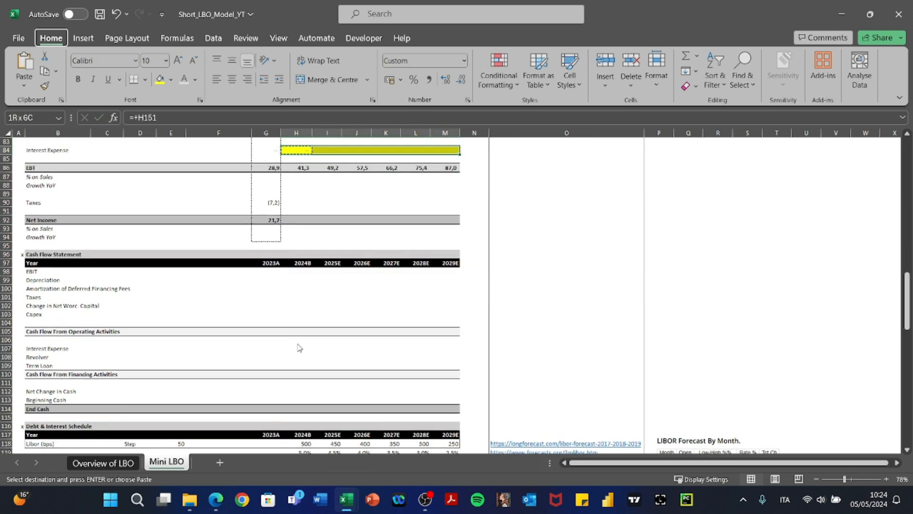
key(ctrl+alt+v)
key(f)
key(Return)
key(Escape)
key(Right)
key(F2)
key(Tab)
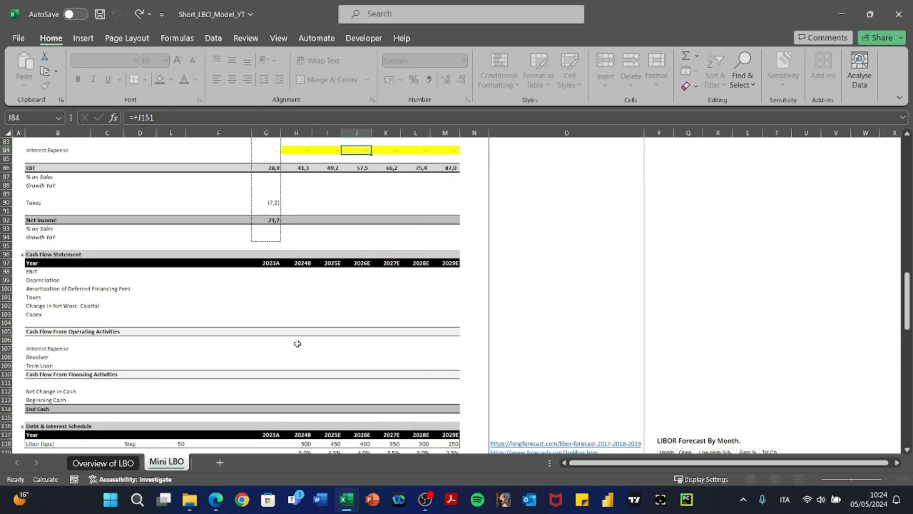
key(Left)
key(Left)
key(Left)
key(Up)
key(ctrl+Up)
key(ctrl+Up)
key(Right)
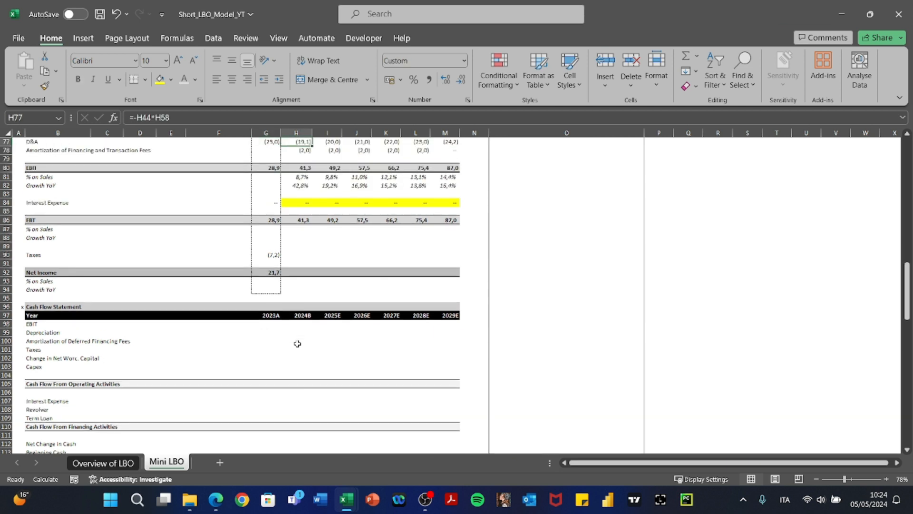
Paste the EBIT % on Sales and Growth YoY formulas into the EBT ratio rows for the forecast years.
key(Down)
key(Down)
key(Down)
key(Down)
key(shift+Down)
key(shift+Right)
key(shift+Right)
key(shift+Right)
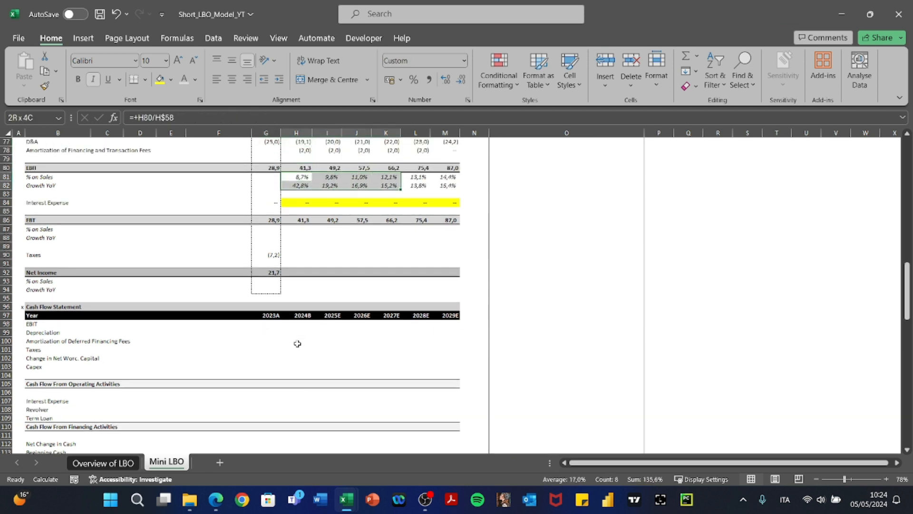
key(shift+Right)
key(shift+Right)
key(Down)
key(Down)
key(Down)
key(Down)
key(Down)
key(Down)
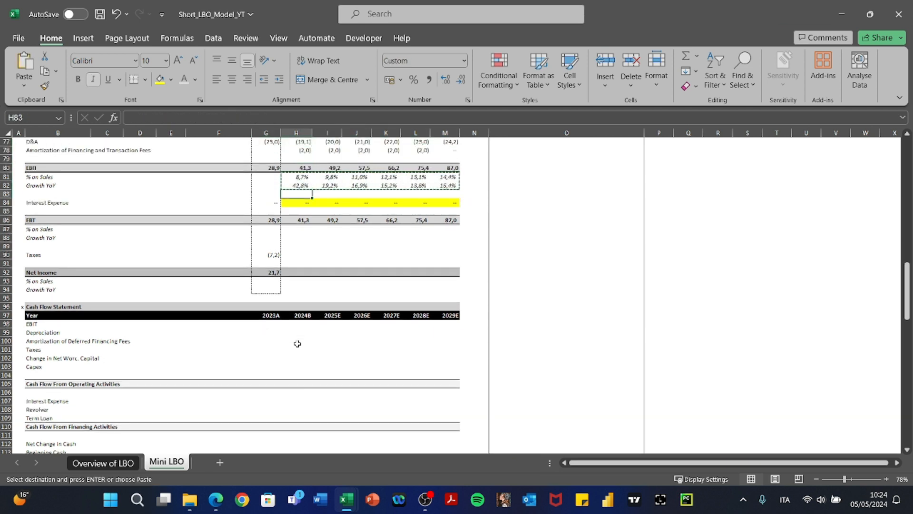
key(ctrl+v)
Copy the 2023A Taxes formula and paste it as formulas across 2024B–2029E.
key(Down)
key(Down)
key(Left)
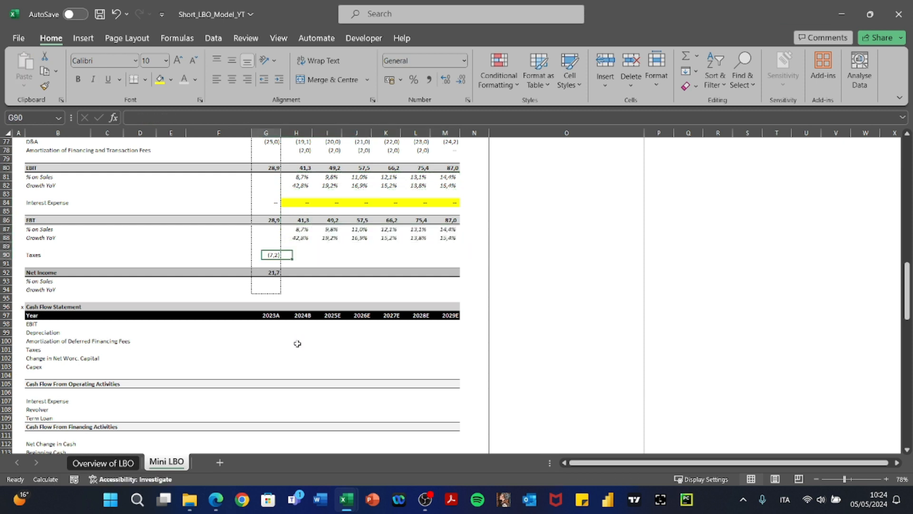
key(ctrl+c)
key(Right)
key(shift+Right)
key(shift+Right)
key(shift+Right)
key(shift+Right)
key(shift+Right)
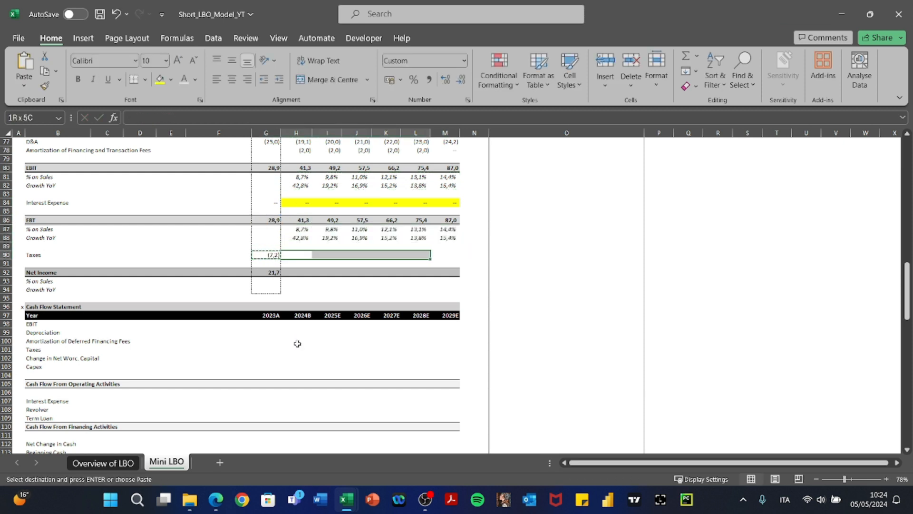
key(ctrl+alt+v)
key(f)
key(Return)
key(Escape)
key(Left)
Change 2024B Taxes to =+IF(H86<0;0;H86*-H45) and fill it across H90:M90.
key(Right)
key(F2)
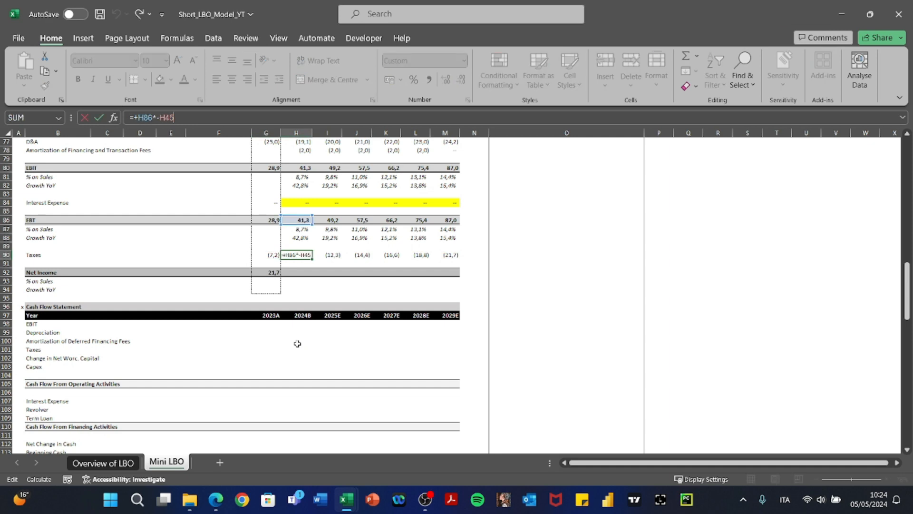
scroll(297, 343, up, 14)
scroll(298, 343, down, 13)
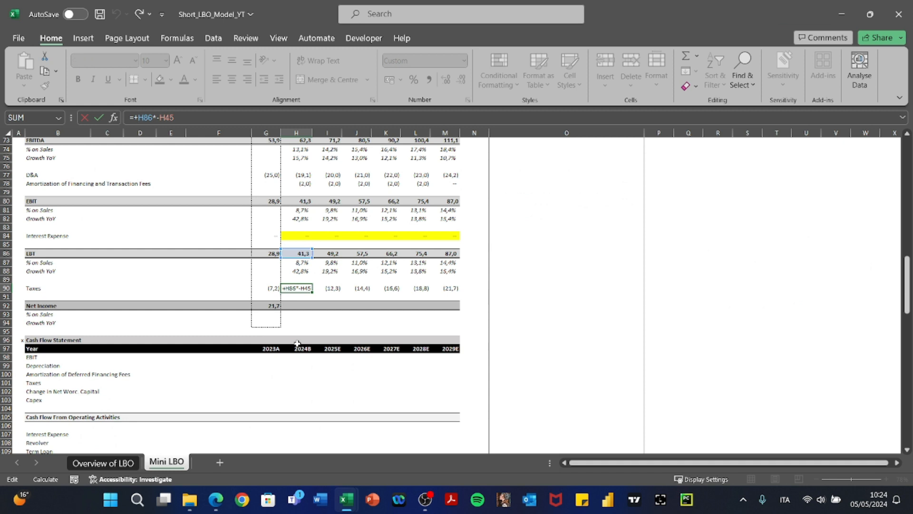
text(IF()
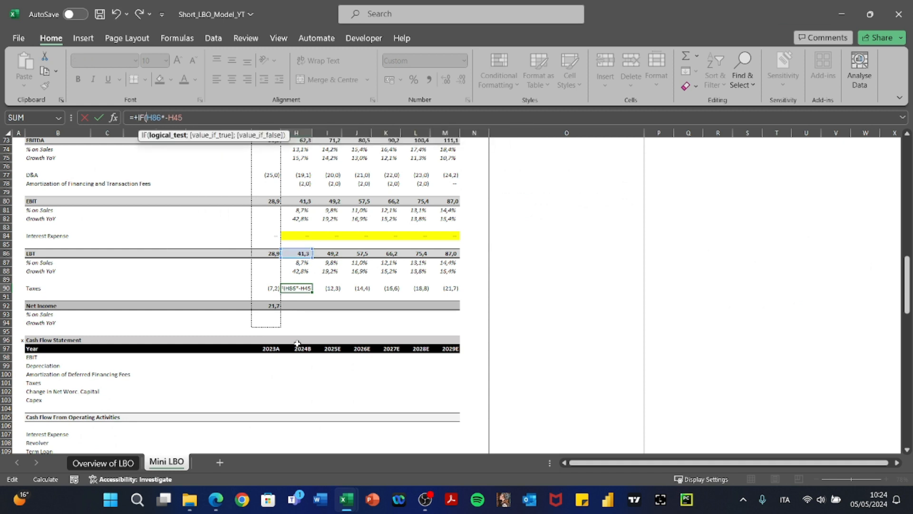
click(300, 254)
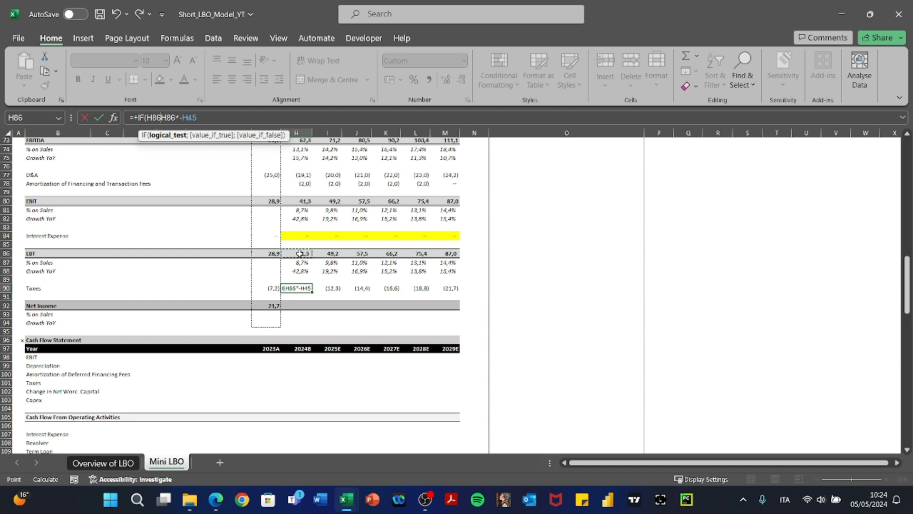
text(<)
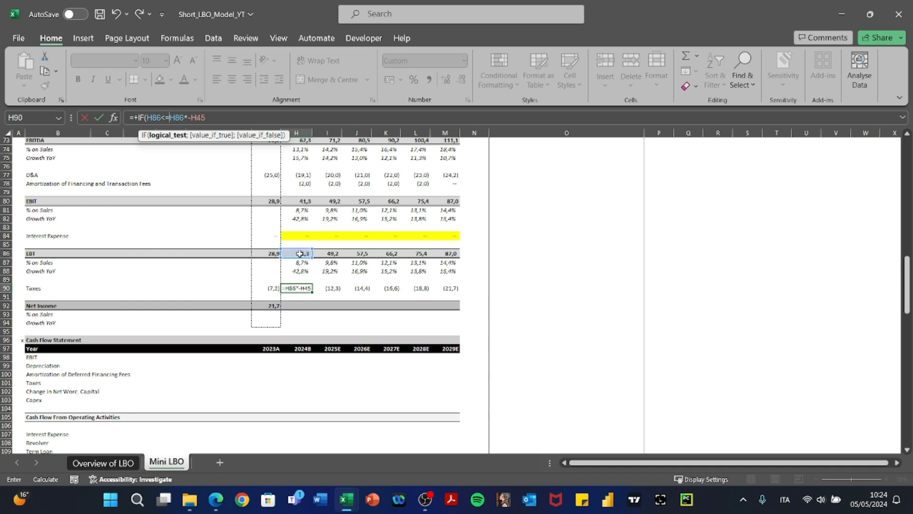
text(0;0;)
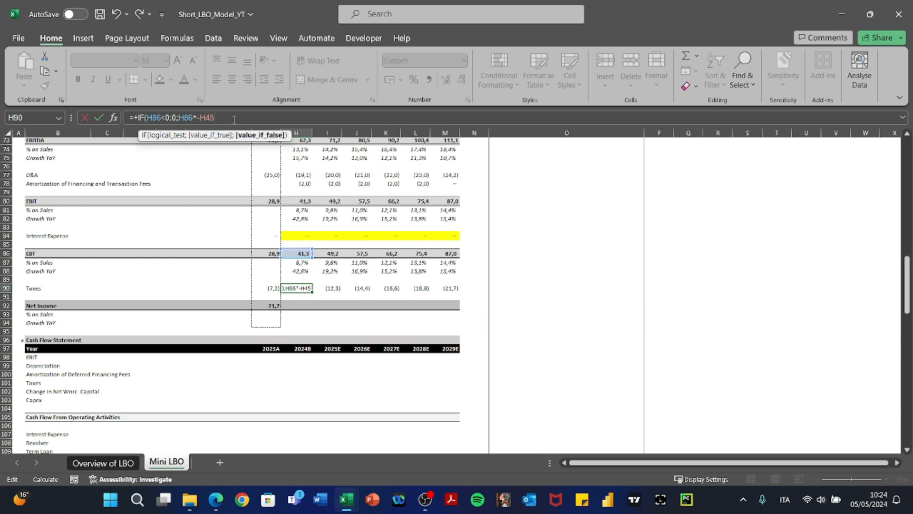
text())
key(ctrl+Return)
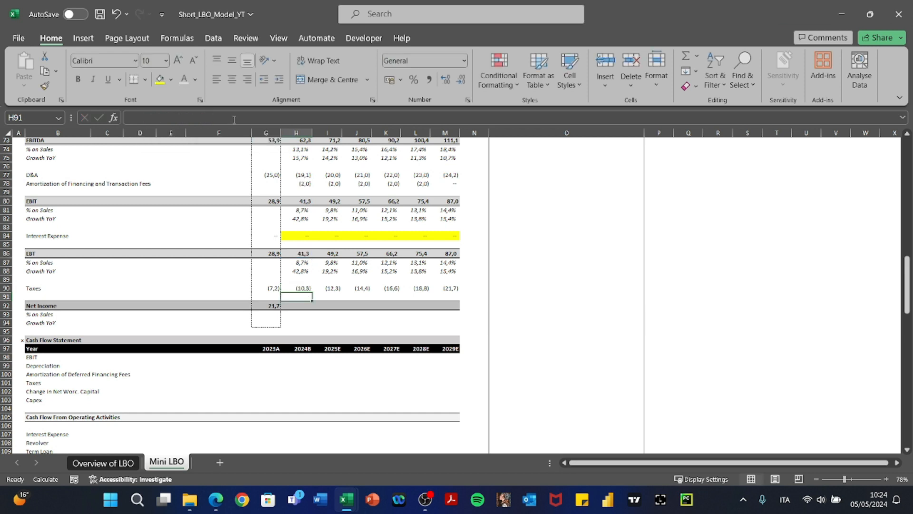
key(ctrl+c)
key(ctrl+shift+Right)
key(ctrl+v)
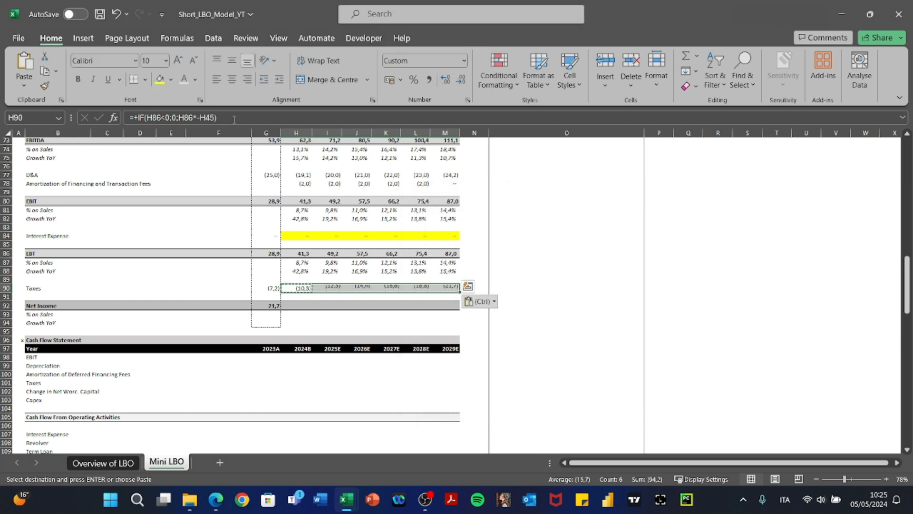
key(Escape)
key(Up)
key(Up)
key(Up)
key(Up)
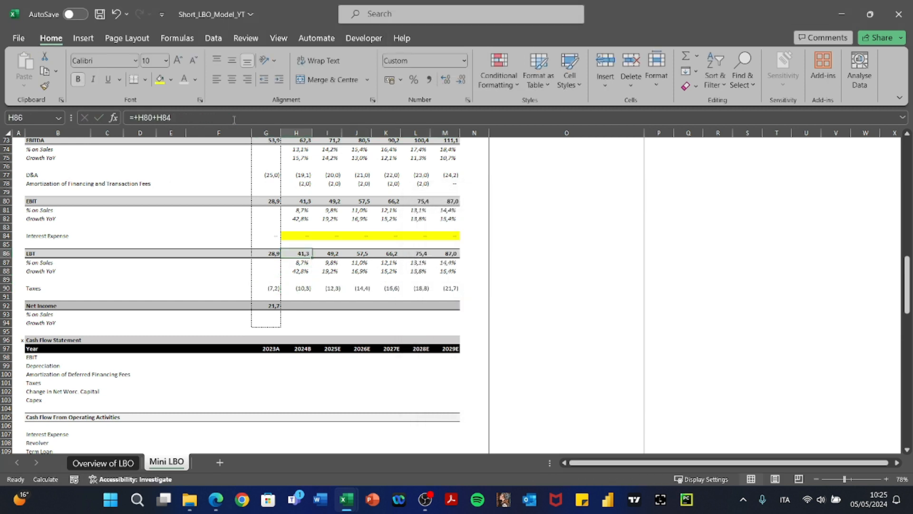
Test the tax formula with an EBT of -10, confirm zero tax, then undo.
text(=10)
key(Return)
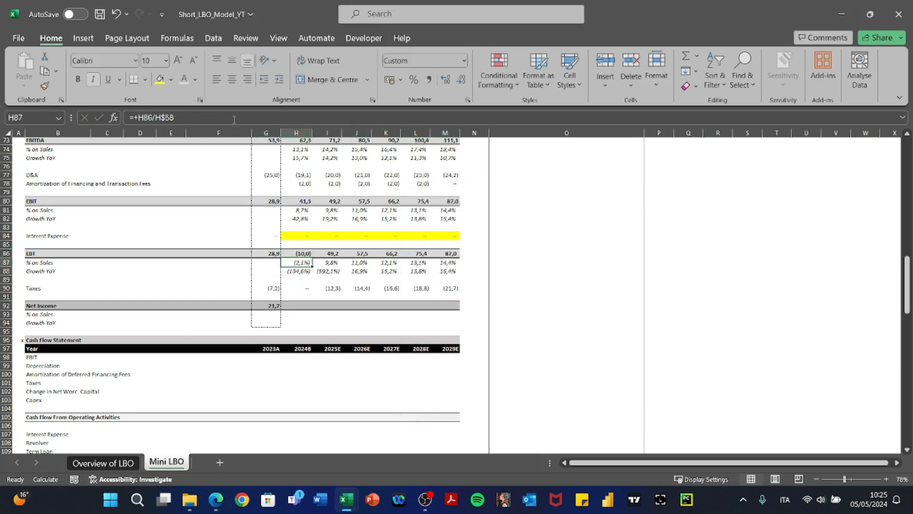
key(Down)
key(Down)
key(Down)
key(Up)
key(Up)
key(ctrl+z)
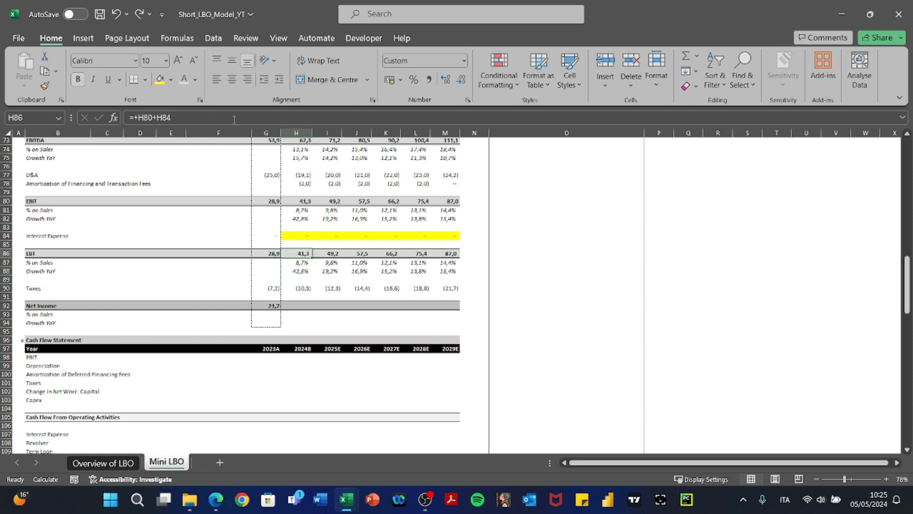
Copy the 2023A Net Income formula in G92 into H92:M92.
key(Down)
key(Down)
key(Down)
key(Down)
key(Right)
key(Right)
key(Left)
key(Left)
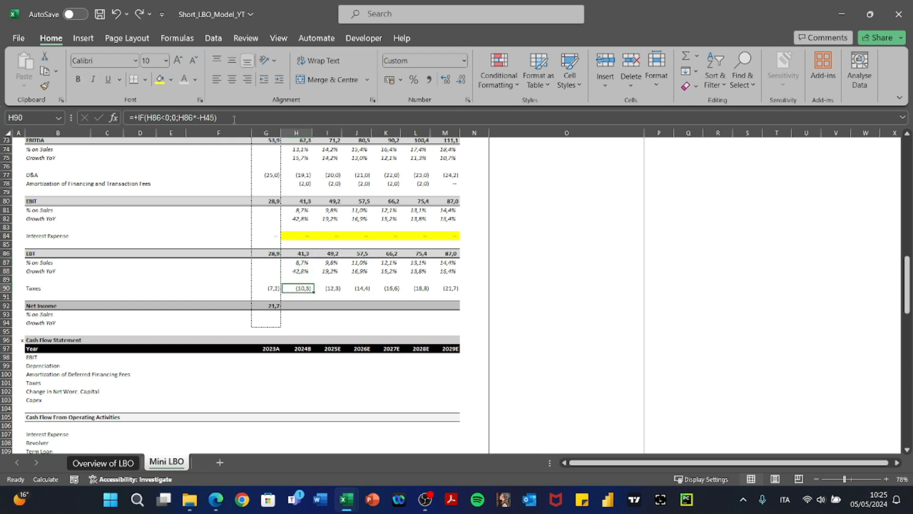
key(Left)
key(Down)
key(Down)
key(ctrl+c)
key(Right)
key(shift+Right)
key(shift+Right)
key(shift+Right)
key(shift+Right)
key(shift+Right)
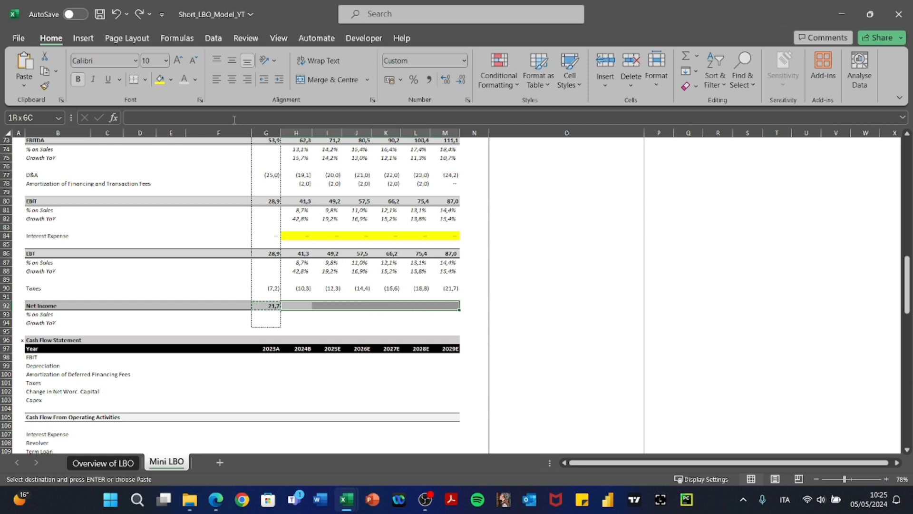
key(ctrl+alt+v)
key(Return)
Check the Net Income formulas for 2024B, 2025E and 2026E.
key(F2)
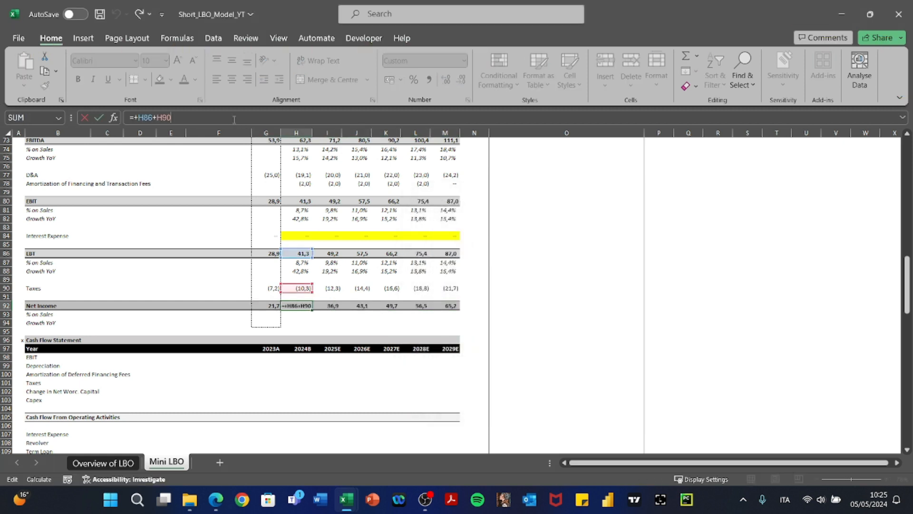
key(Escape)
key(Right)
key(F2)
key(Escape)
key(Right)
key(F2)
key(Escape)
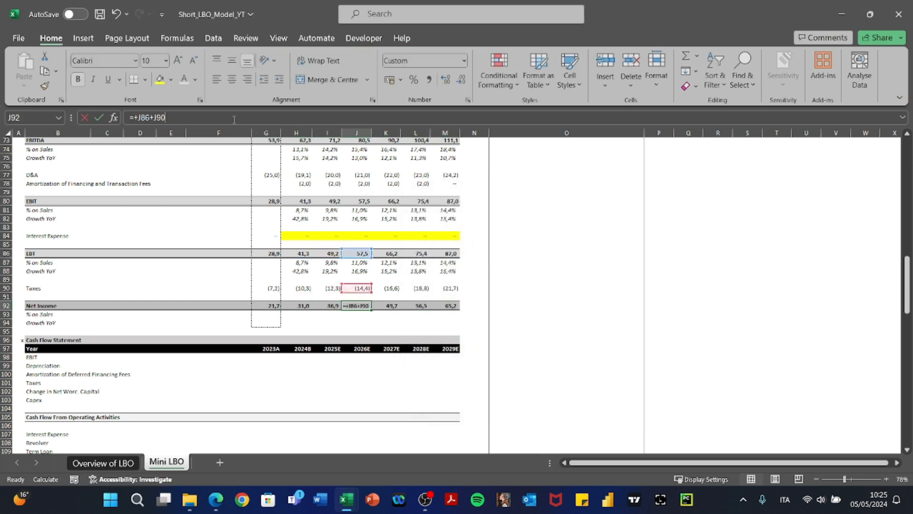
key(Left)
key(Left)
key(Left)
Copy the EBT % on Sales and Growth YoY formulas (H87:M88) into the Net Income rows H93:M94.
key(Up)
key(Up)
key(Up)
key(Right)
key(Up)
key(Up)
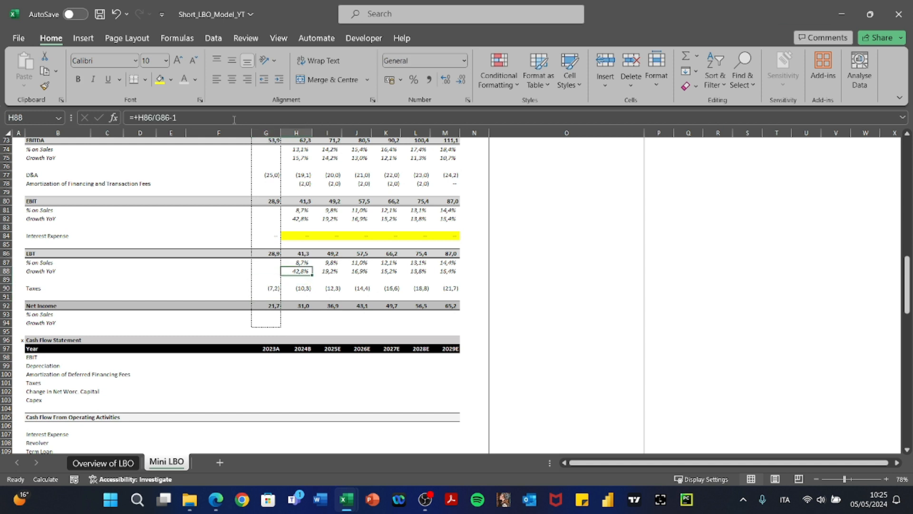
key(shift+Down)
key(ctrl+shift+Right)
key(ctrl+c)
key(Down)
key(Down)
key(Down)
key(Down)
key(Down)
key(Down)
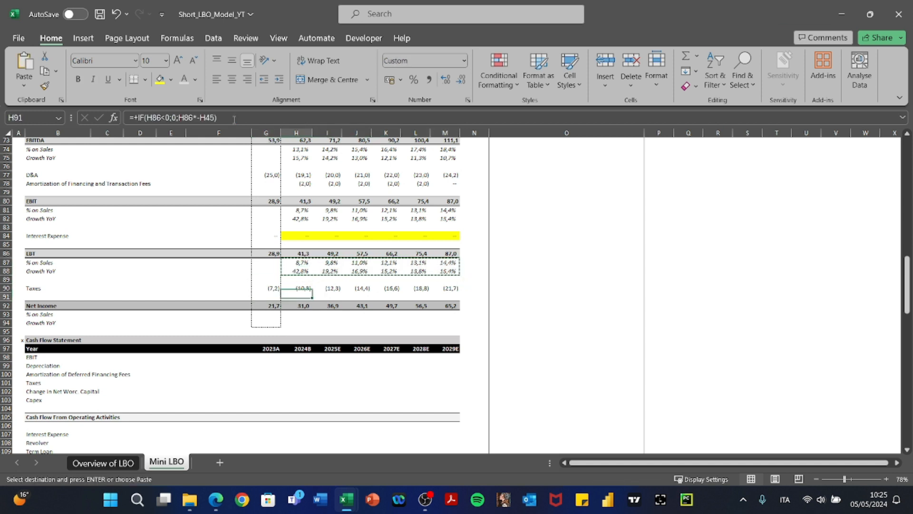
key(ctrl+v)
key(Escape)
Check the pasted Net Income % on Sales and Growth YoY formulas for 2027E–2029E.
key(Right)
key(Right)
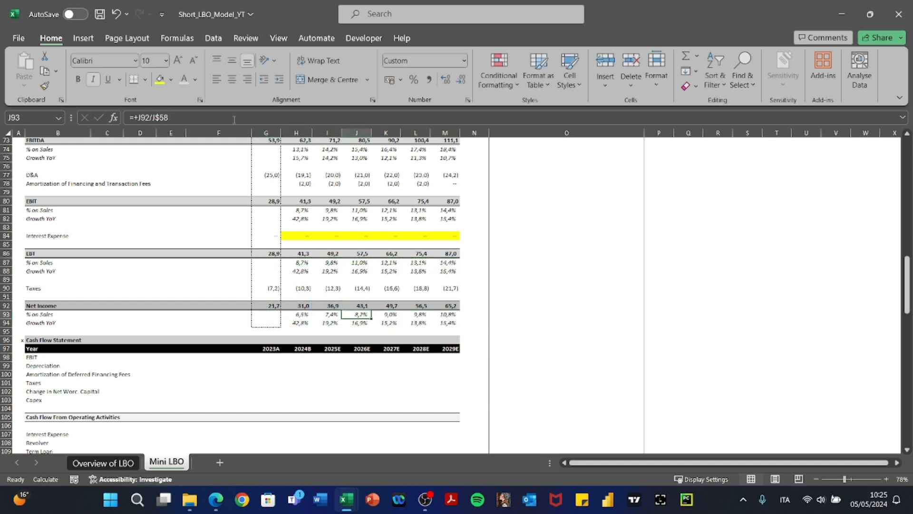
key(Right)
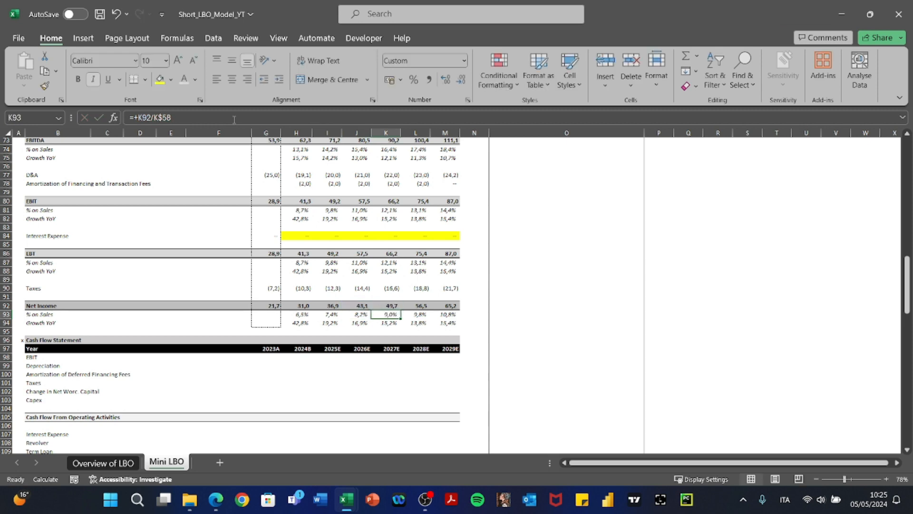
click(234, 119)
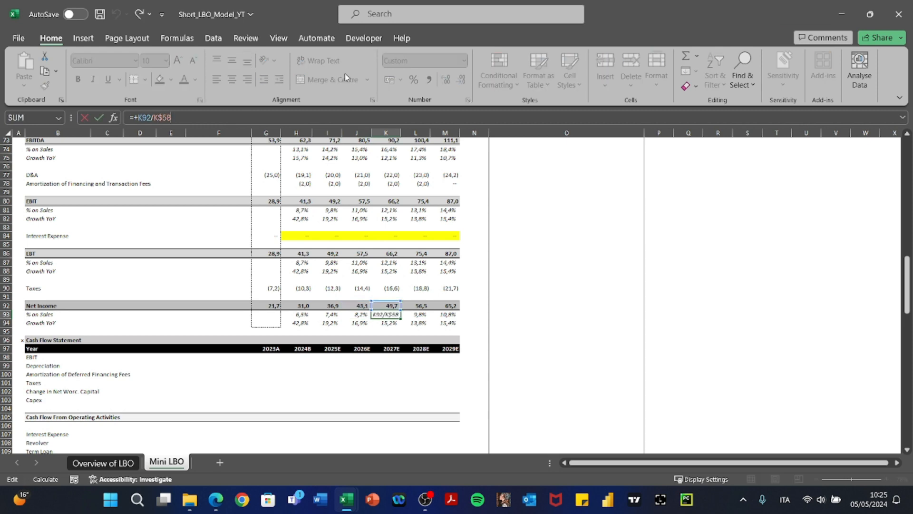
scroll(287, 274, up, 9)
scroll(287, 273, down, 9)
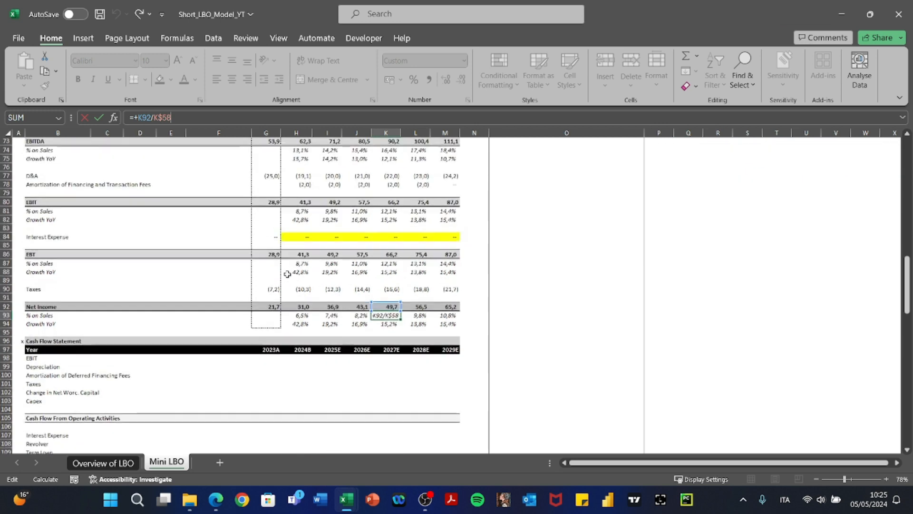
key(Escape)
key(Down)
key(F2)
key(Escape)
key(Right)
key(Right)
key(F2)
key(Escape)
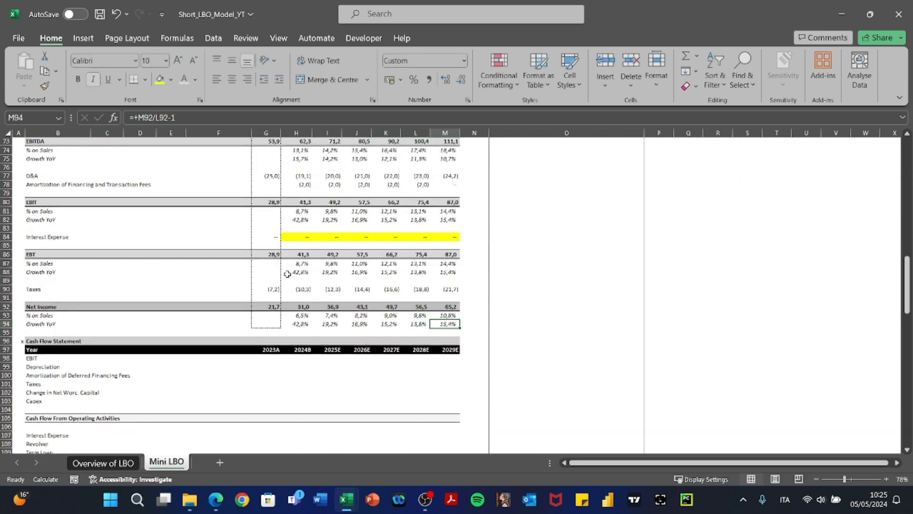
key(Left)
key(Left)
key(Left)
key(Left)
key(Left)
key(Left)
scroll(287, 274, down, 2)
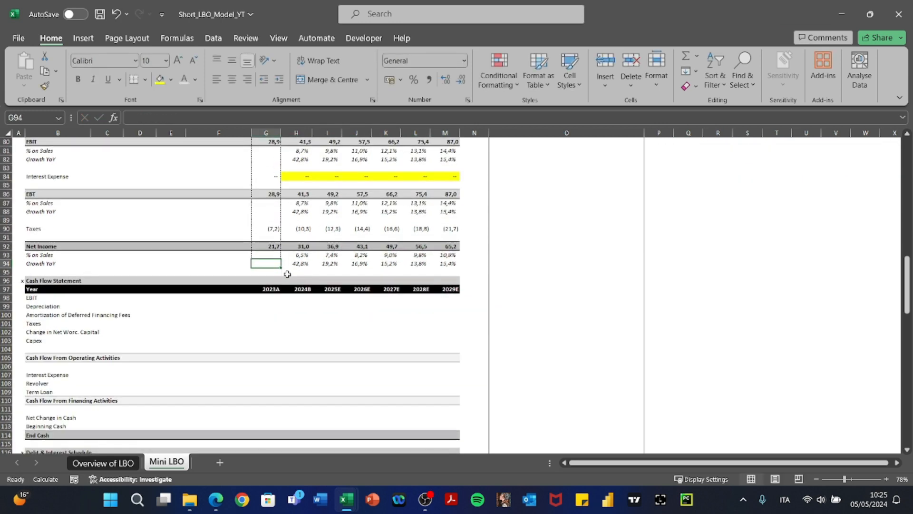
Go to the 2024B EBIT cell in the cash flow statement.
click(263, 307)
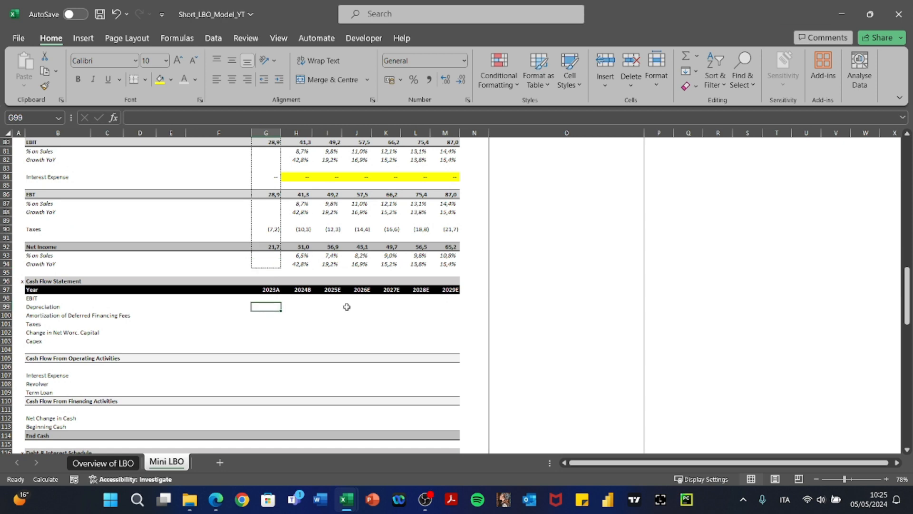
scroll(346, 307, down, 3)
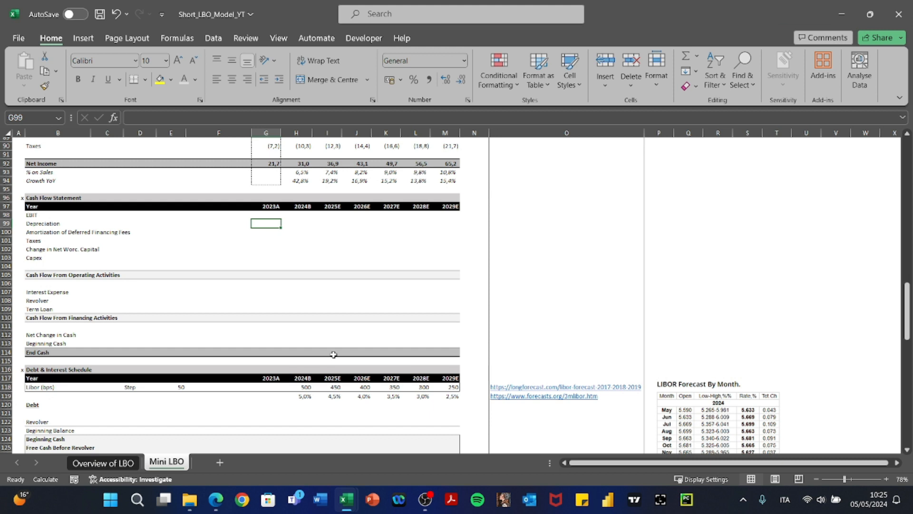
key(Up)
key(Right)
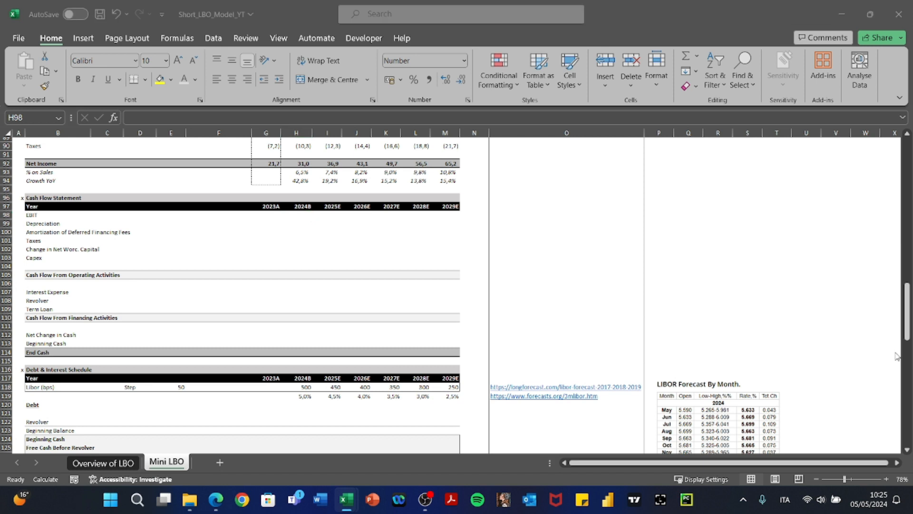
Enter a first link formula in the 2024B cash flow EBIT cell pointing up the sheet.
click(359, 286)
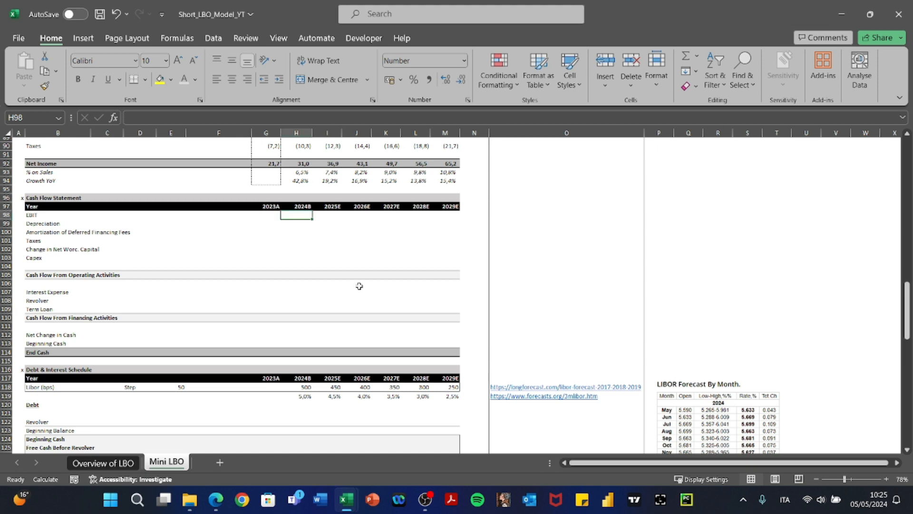
text(+)
key(Up)
key(Up)
key(Up)
key(Up)
key(Up)
key(Up)
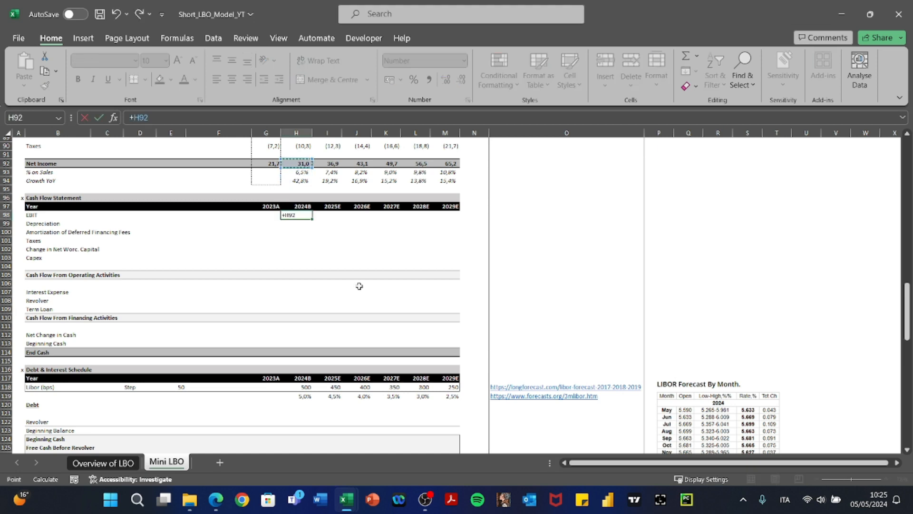
key(Up)
key(Up)
key(Up)
key(Up)
key(Up)
key(Up)
key(Up)
key(Up)
key(Up)
key(Up)
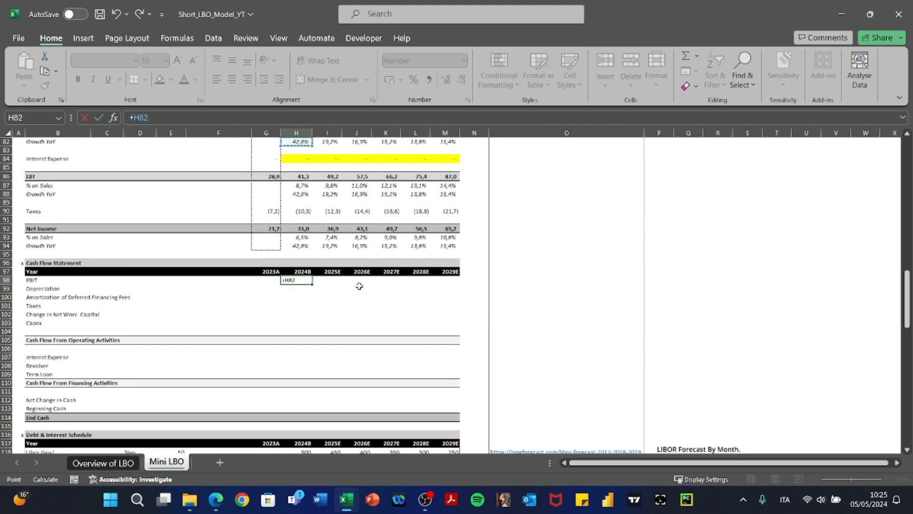
key(Up)
key(Up)
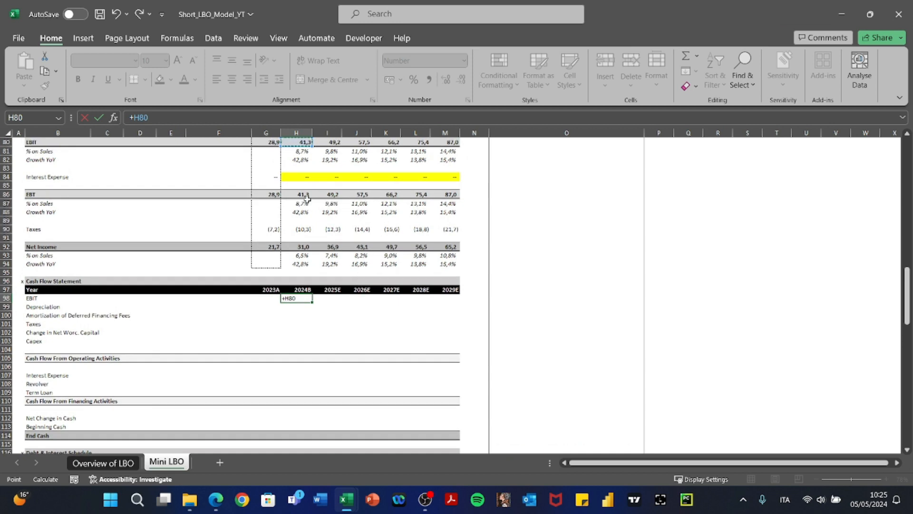
scroll(269, 277, down, 1)
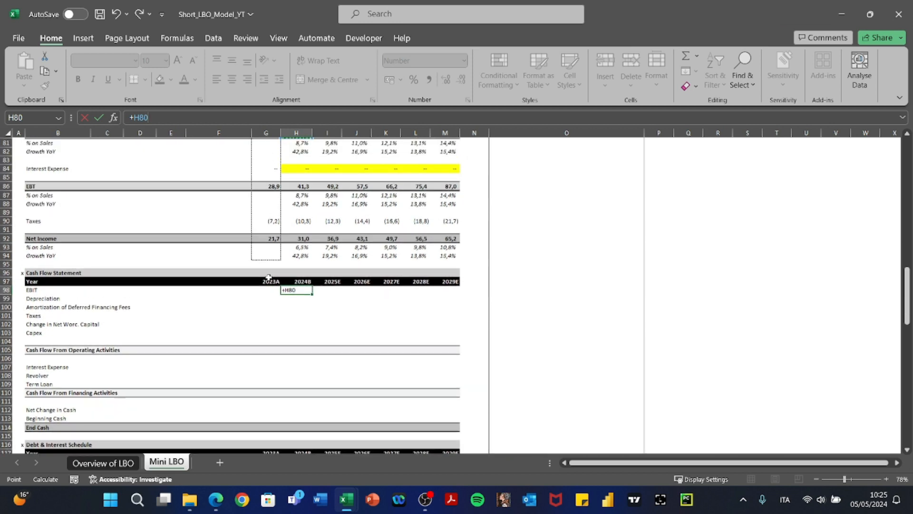
scroll(268, 277, up, 2)
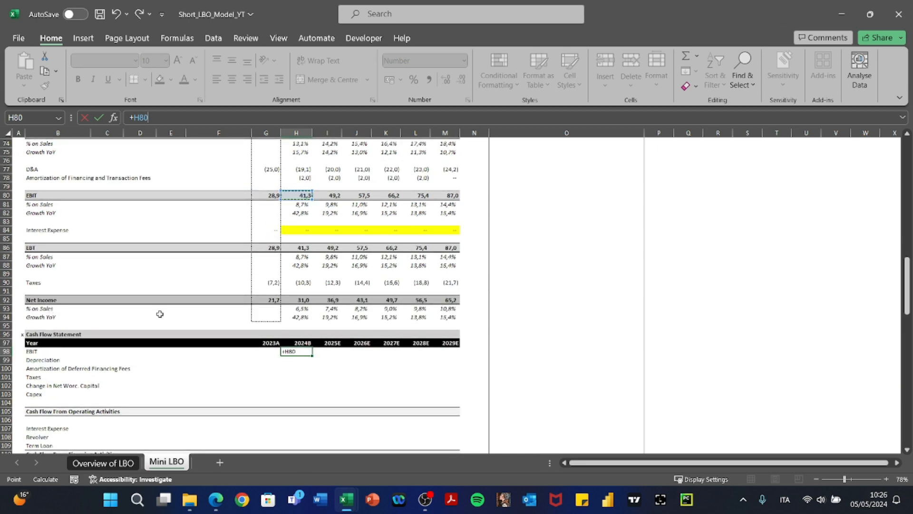
scroll(160, 314, down, 1)
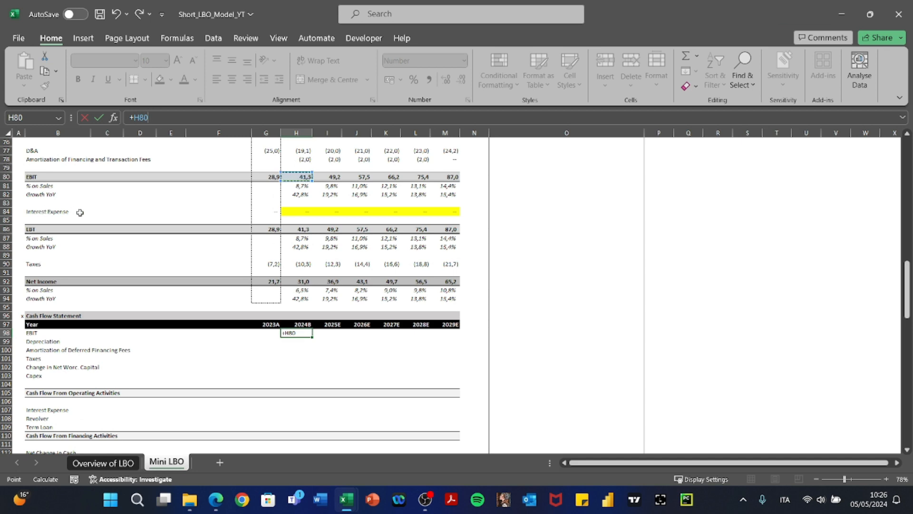
scroll(308, 223, down, 3)
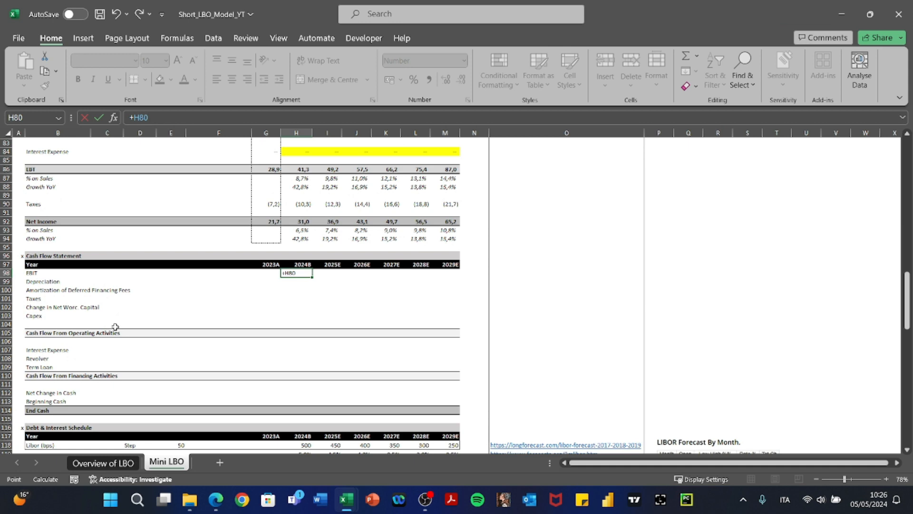
scroll(115, 327, up, 3)
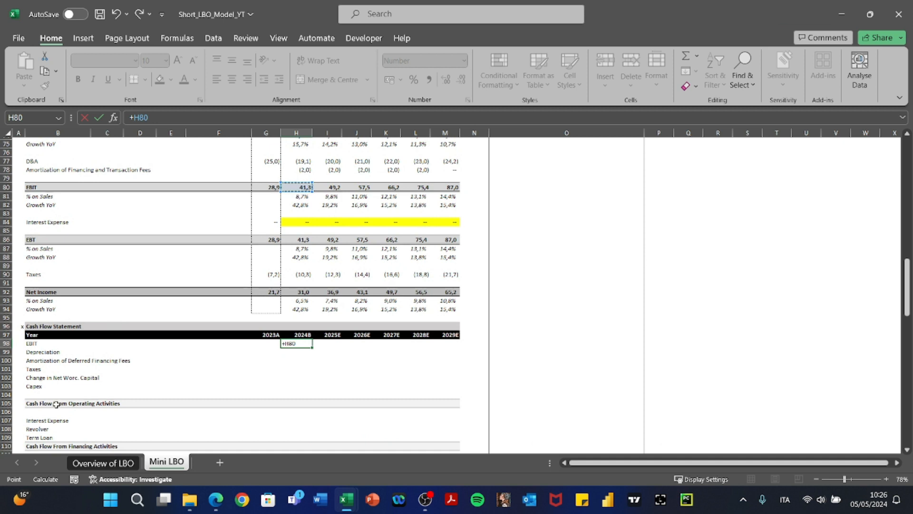
click(56, 404)
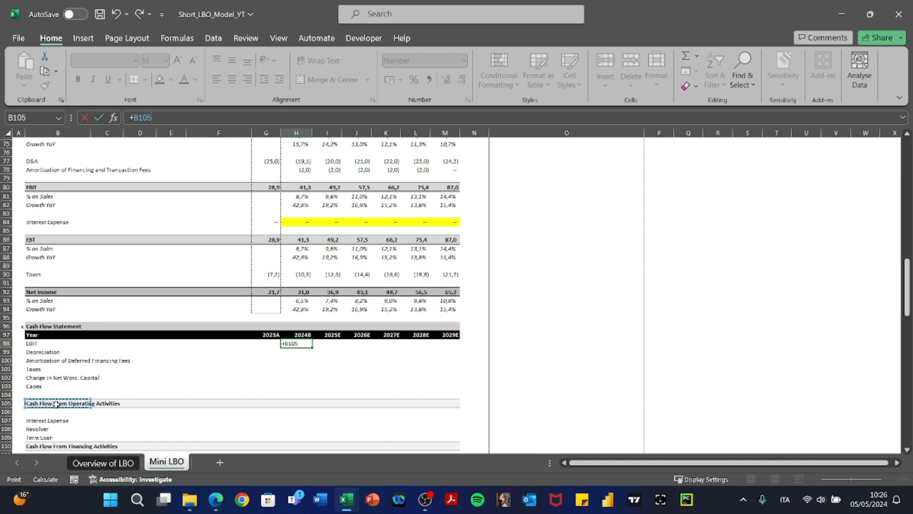
key(Return)
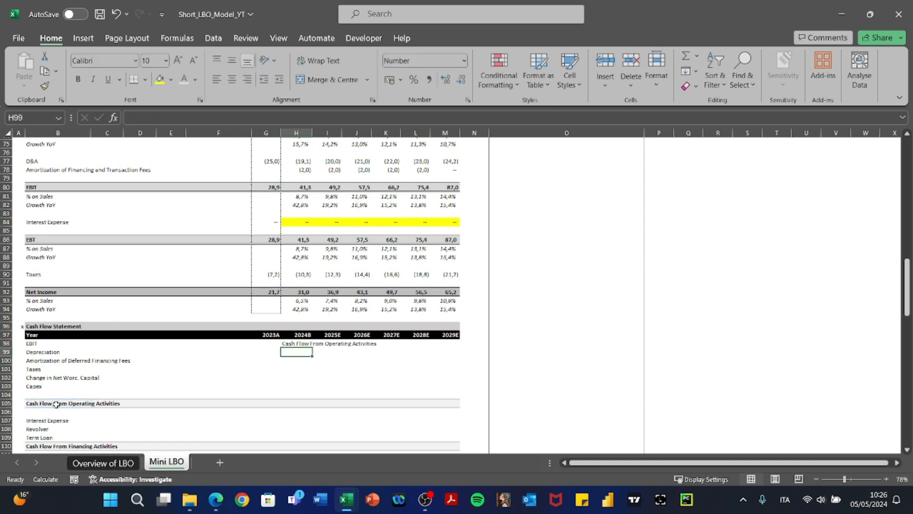
Replace the wrong formula with =+H80, linking H98 to income statement EBIT.
key(F2)
key(Escape)
text(+)
key(Up)
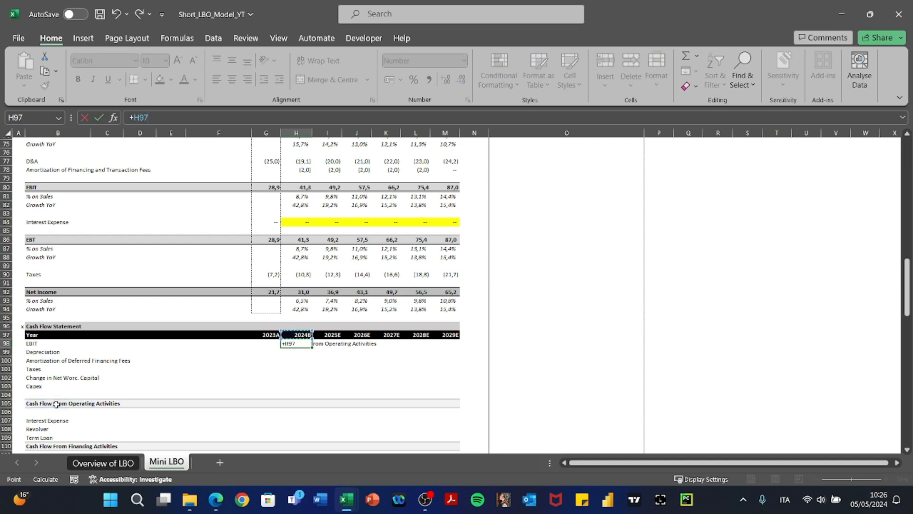
key(Up)
key(Up)
key(Up)
key(Up)
key(Up)
key(Up)
key(Up)
key(Up)
key(Up)
key(Up)
key(Up)
key(Up)
key(Up)
key(Up)
key(Return)
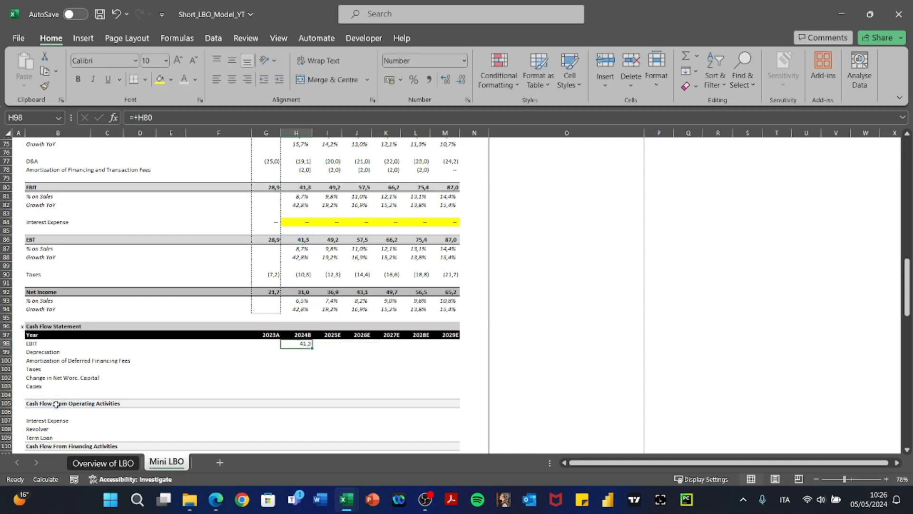
Paste the H98 EBIT link as formulas across H98:M98 for 2024B–2029E.
key(Up)
key(ctrl+c)
key(shift+Right)
key(shift+Right)
key(shift+Right)
key(shift+Right)
key(shift+Right)
key(ctrl+alt+v)
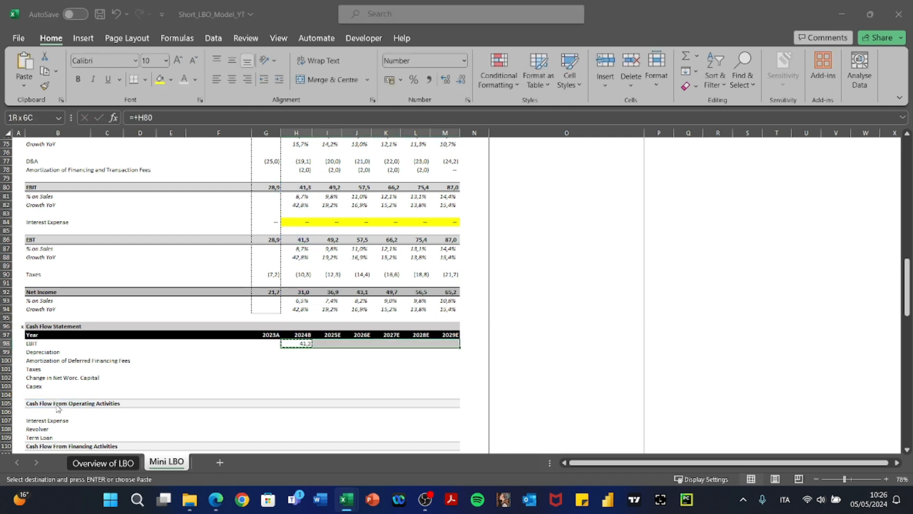
key(f)
key(Return)
key(Left)
Check the pasted EBIT links, then cancel a stray entry in the depreciation row.
key(Right)
key(F2)
key(Escape)
key(Right)
key(Right)
key(Right)
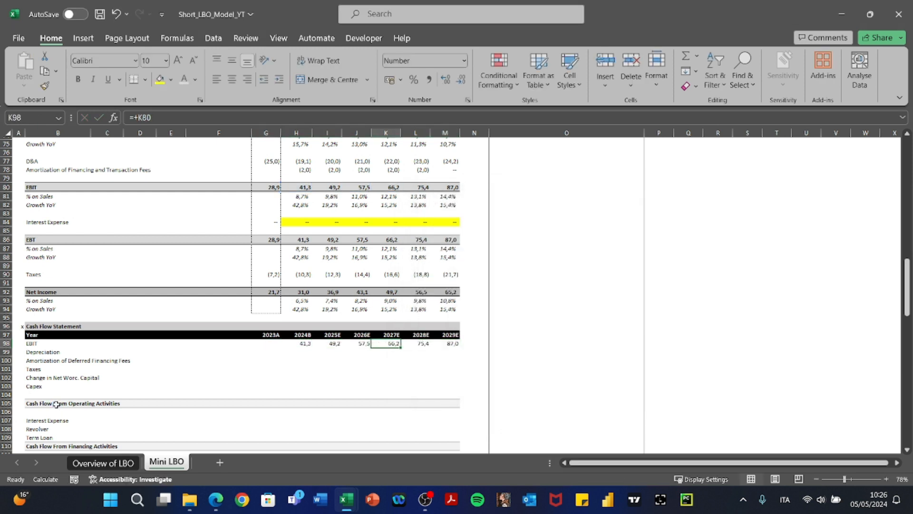
key(Left)
key(Left)
key(Left)
text(+)
key(Escape)
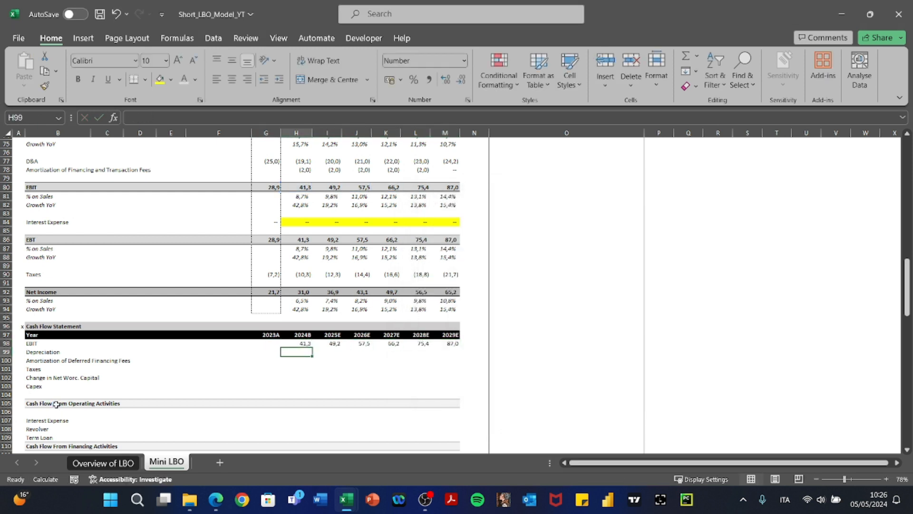
Enter =-H77 as 2024B depreciation and paste the formula across to 2029E (19.1–24.2).
text(-)
key(Up)
key(Up)
key(Up)
key(Up)
key(Up)
key(Up)
key(Up)
key(Up)
key(Up)
key(Up)
key(Up)
key(Up)
key(Up)
key(Up)
key(Up)
key(Up)
key(Up)
key(Up)
key(Up)
key(Up)
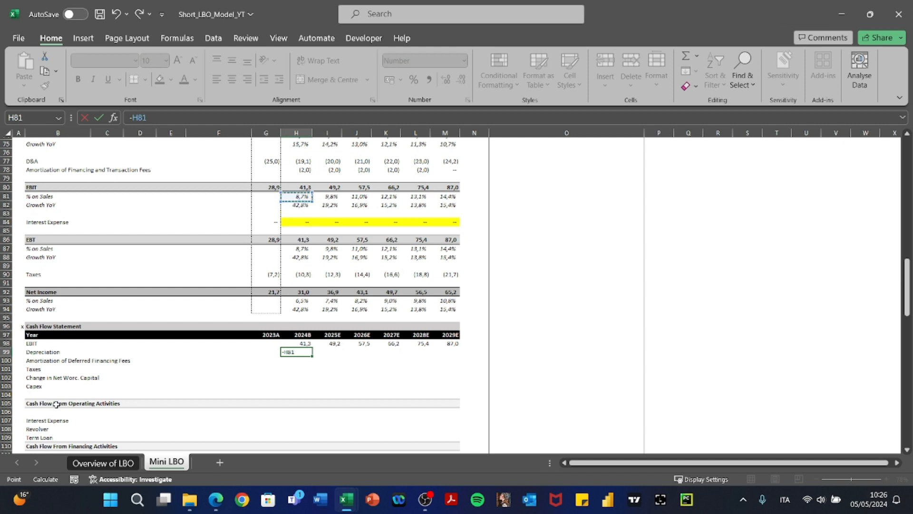
key(Return)
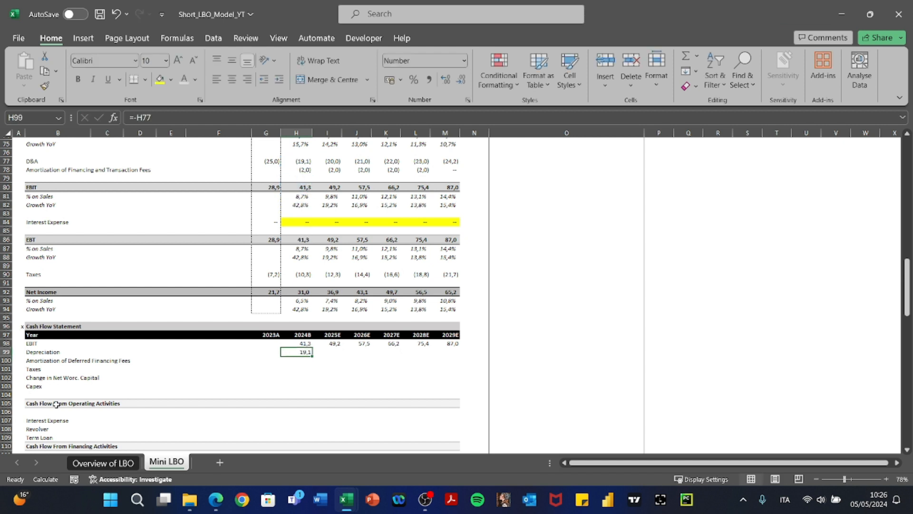
key(ctrl+c)
key(shift+Right)
key(shift+Right)
key(shift+Right)
key(shift+Right)
key(shift+Right)
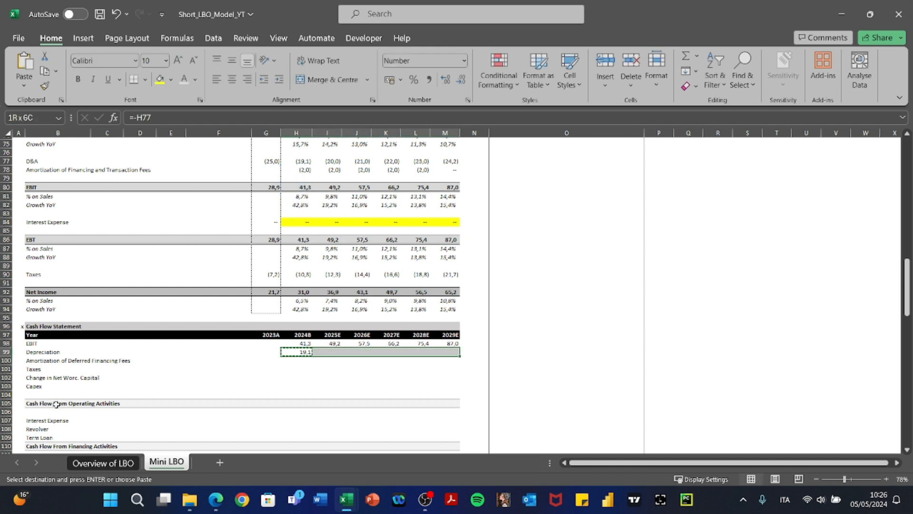
key(ctrl+alt+v)
key(f)
key(Return)
key(Escape)
Copy the depreciation row formulas into the amortization row H100:M100.
key(Left)
key(Right)
key(Right)
key(Right)
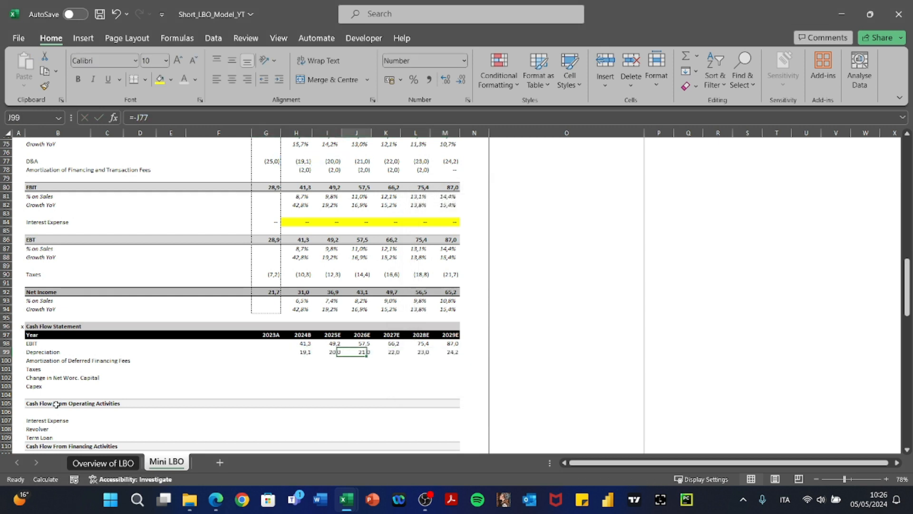
key(Left)
key(Left)
key(shift+Right)
key(shift+Right)
key(shift+Right)
key(shift+Right)
key(shift+Right)
key(ctrl+c)
key(Down)
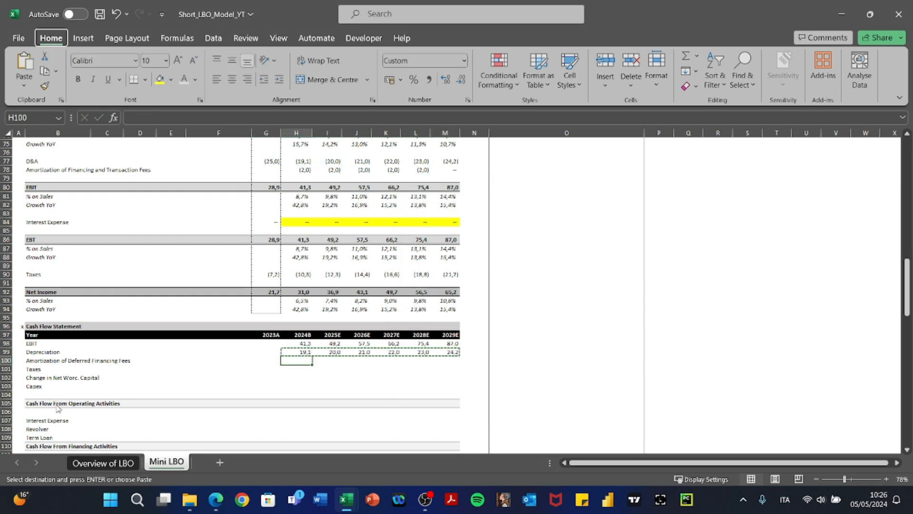
key(ctrl+alt+v)
key(Return)
key(Escape)
Review the pasted 2024B and 2025E amortization formulas, leaving them unchanged.
key(Left)
key(Right)
key(F2)
key(Escape)
key(Right)
key(F2)
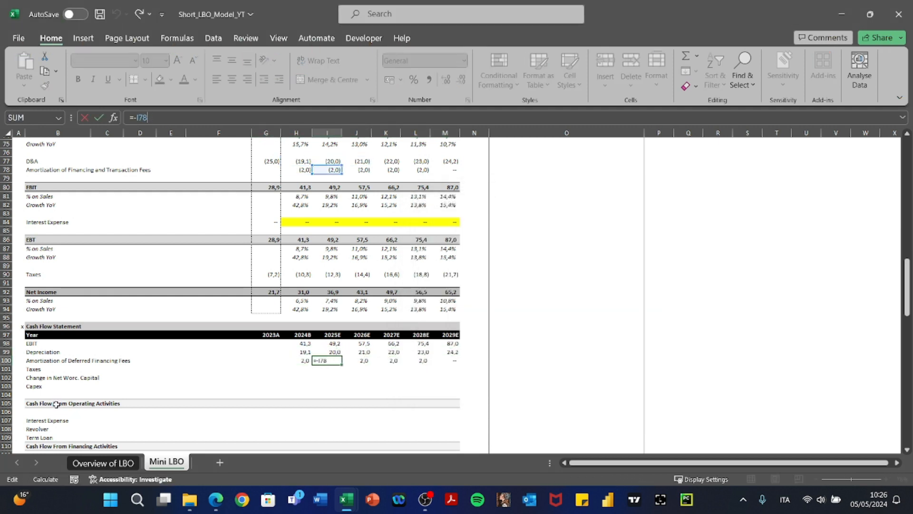
key(Escape)
key(Left)
key(Left)
key(Left)
key(Left)
key(Left)
key(Left)
key(Left)
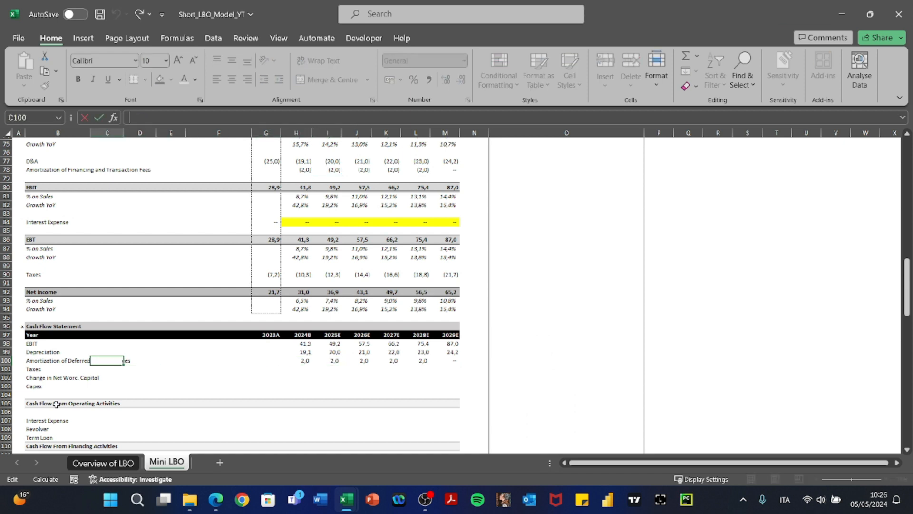
Rename the B100 label to 'Amortization of Transaction and Financing Fees'.
key(F2)
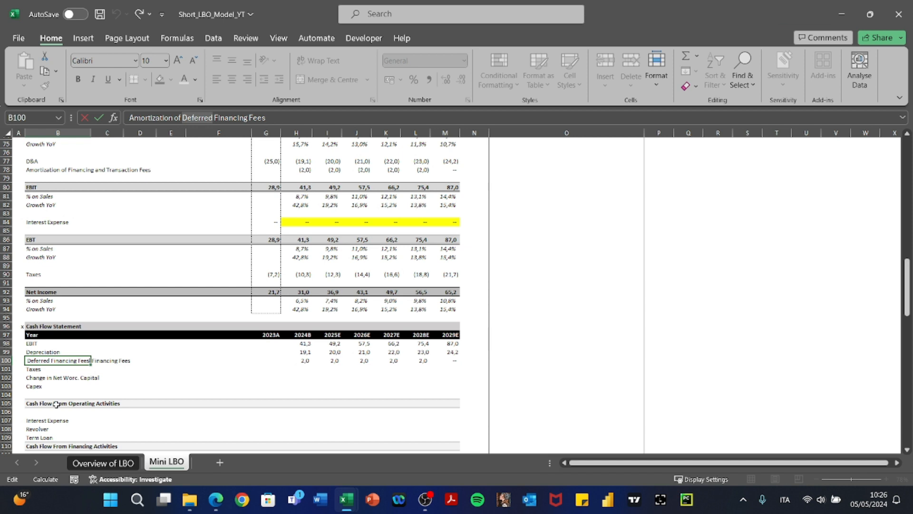
text(Transaction)
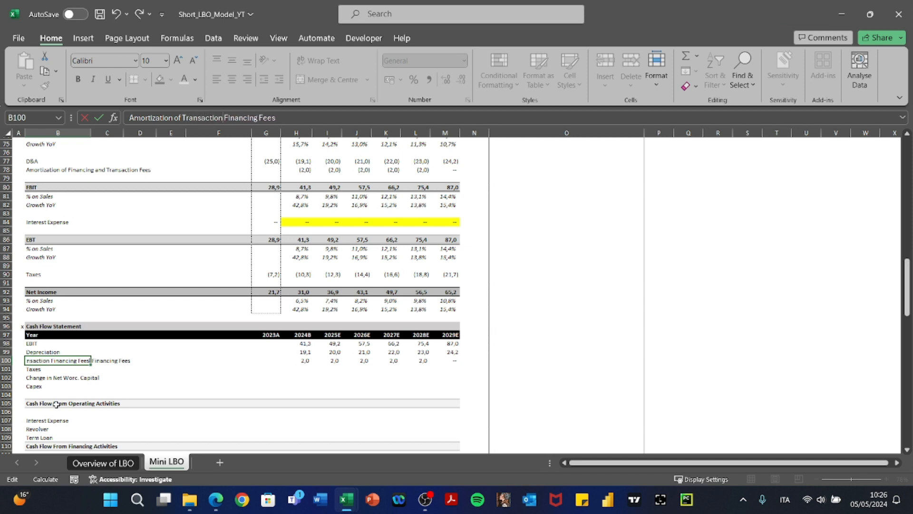
key(Return)
Link 2024B taxes to income statement taxes with =+H90 and copy it toward 2029E.
key(Up)
key(Right)
key(Right)
key(Right)
key(Right)
key(Right)
key(Right)
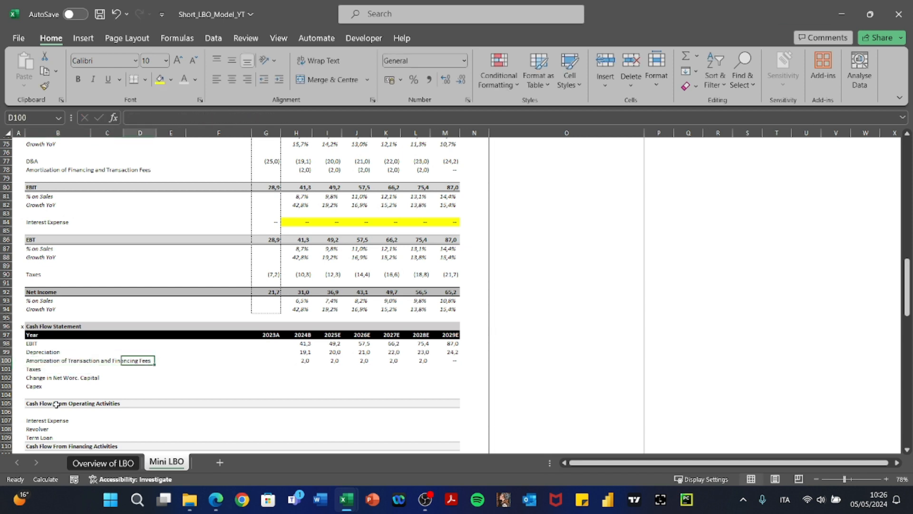
key(Down)
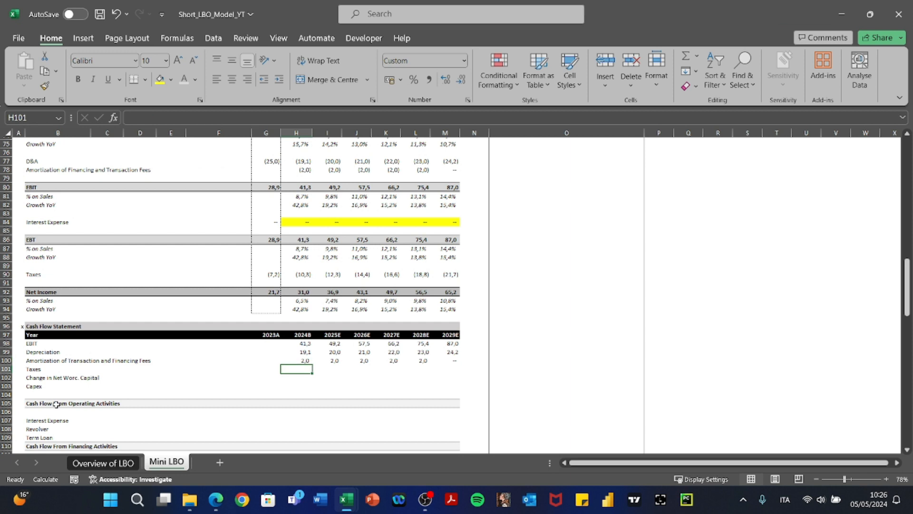
text(+)
key(Up)
key(Up)
key(Up)
key(Up)
key(Up)
key(Up)
key(Up)
key(Up)
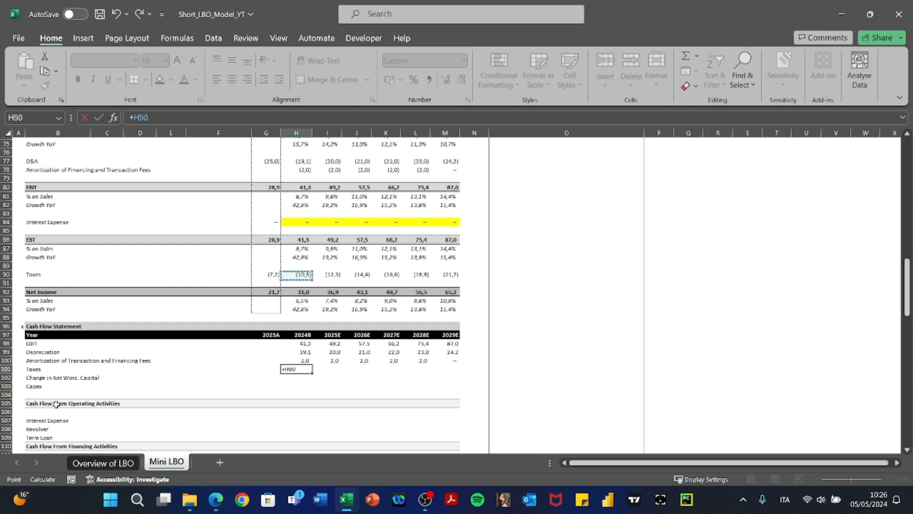
key(ctrl+Return)
key(ctrl+c)
key(shift+Right)
key(shift+Right)
key(shift+Right)
key(shift+Right)
key(shift+Right)
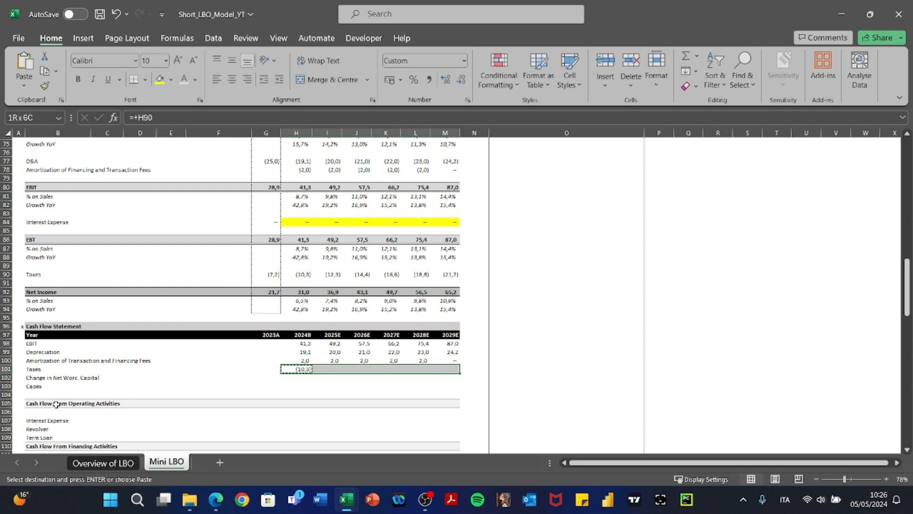